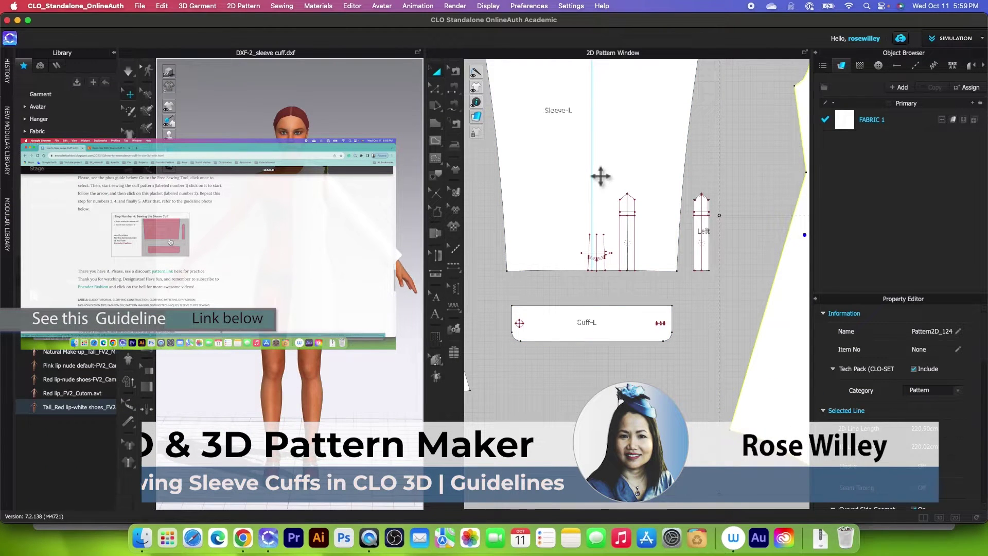
- Marquee-select the small placket piece's internal lines on Sleeve-L and convert them to baselines
left_click(435, 90)
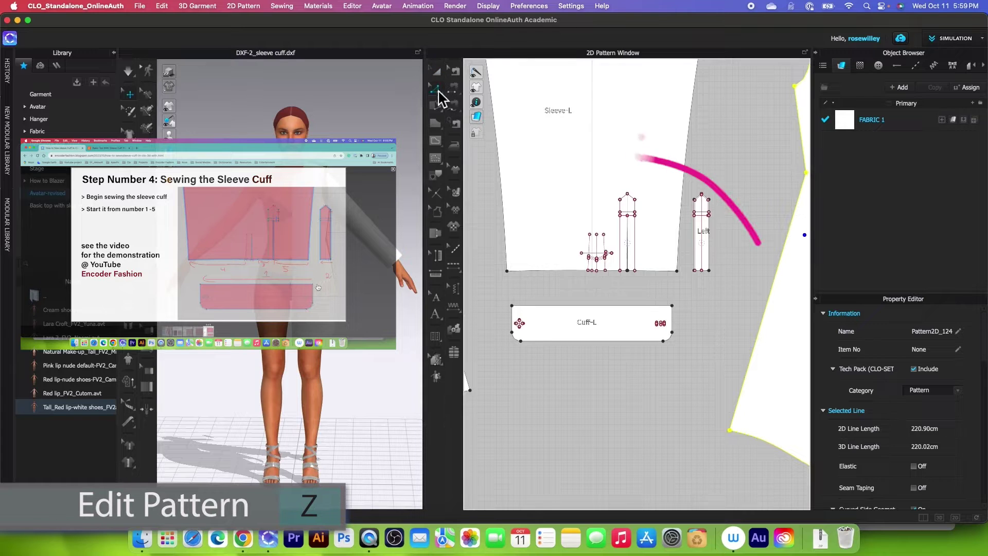
left_click(593, 194)
scroll(593, 195, "up", 3)
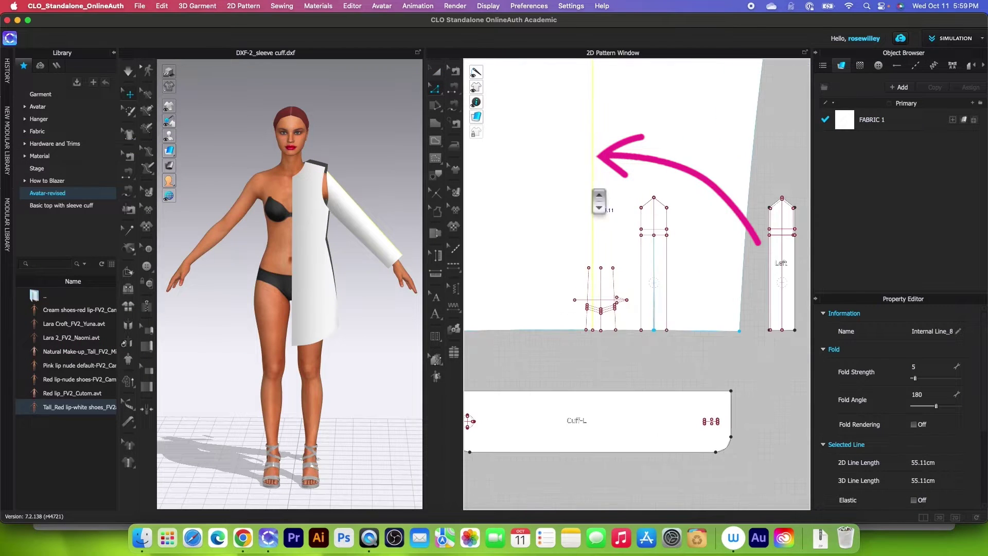
left_click_drag(556, 282, 638, 323)
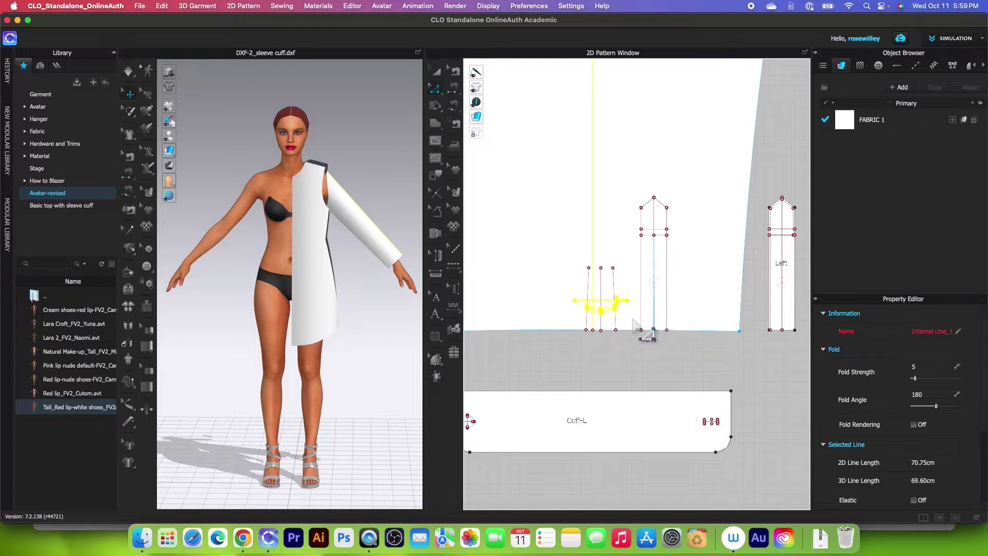
right_click(608, 305)
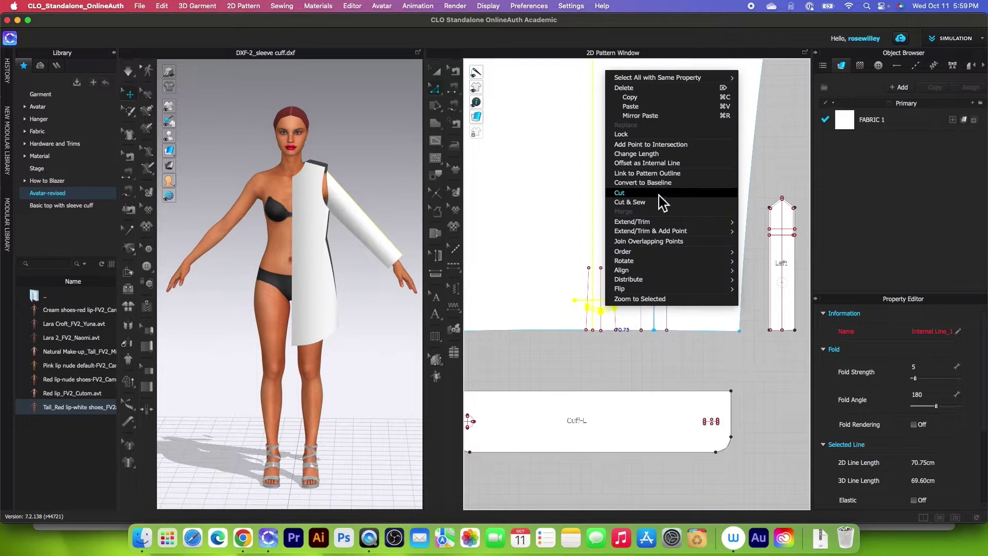
left_click(664, 184)
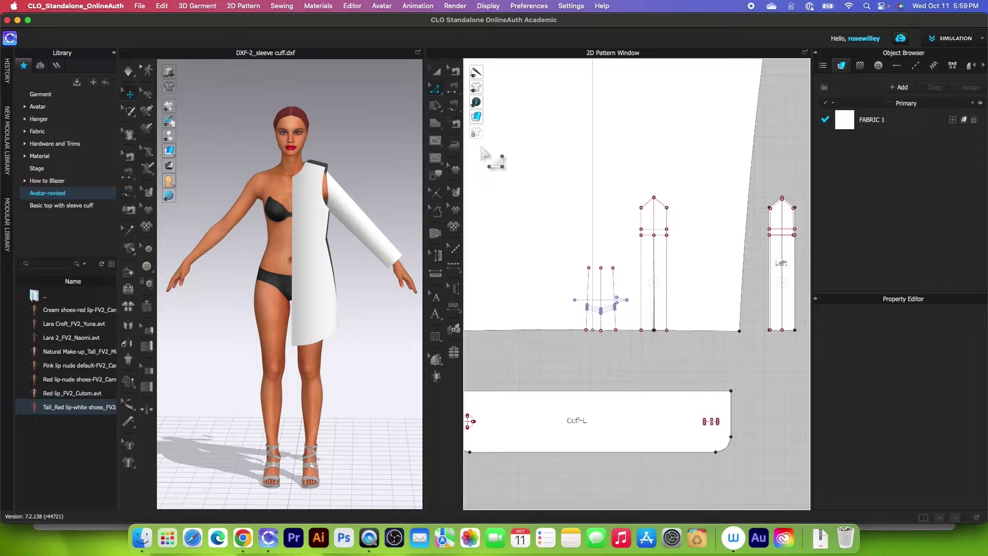
scroll(599, 280, "down", 5)
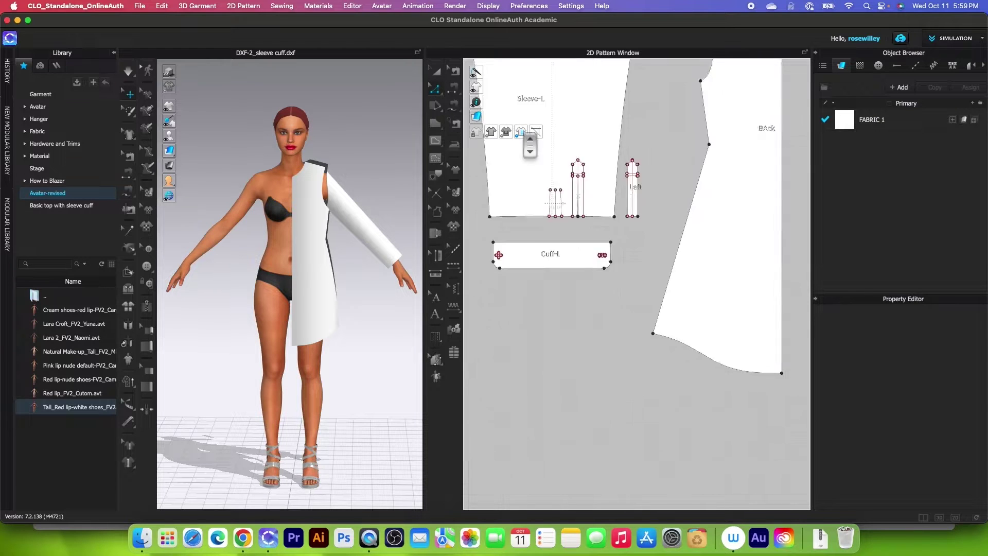
- Draw a knife pleat across the small placket piece with 3 internal lines per pleat
scroll(598, 279, "up", 5)
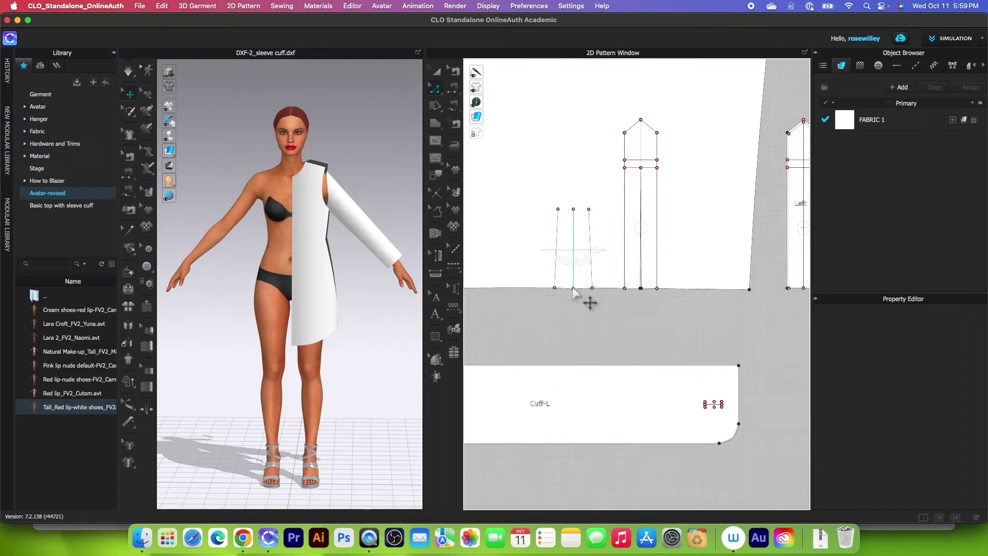
left_click(436, 338)
left_click(497, 350)
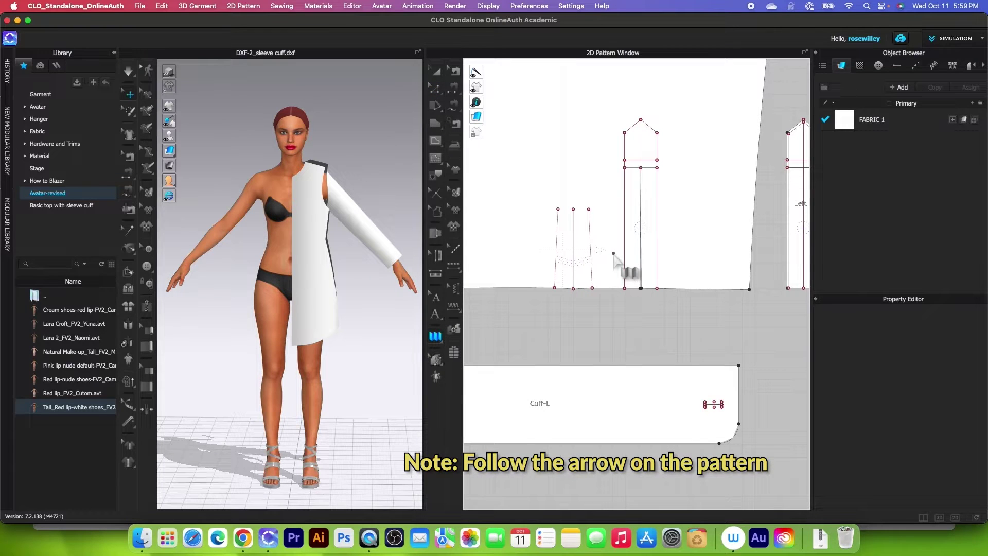
left_click_drag(538, 251, 607, 251)
left_click(608, 251)
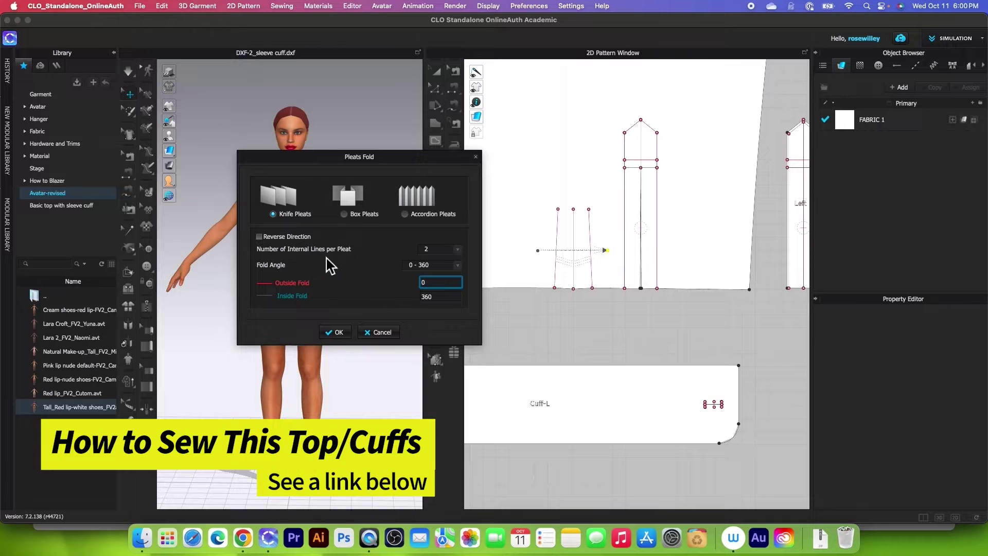
left_click(458, 248)
left_click(339, 334)
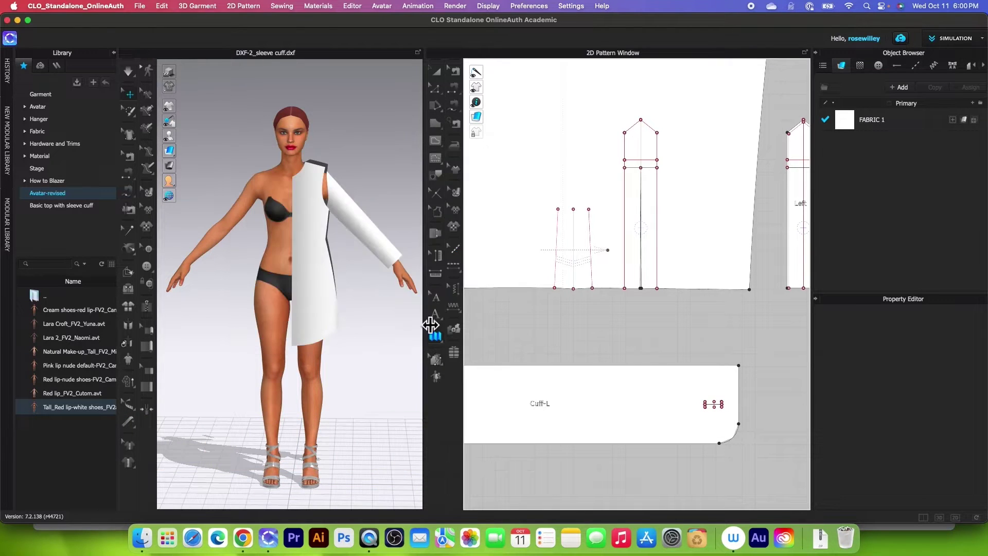
scroll(579, 297, "up", 2)
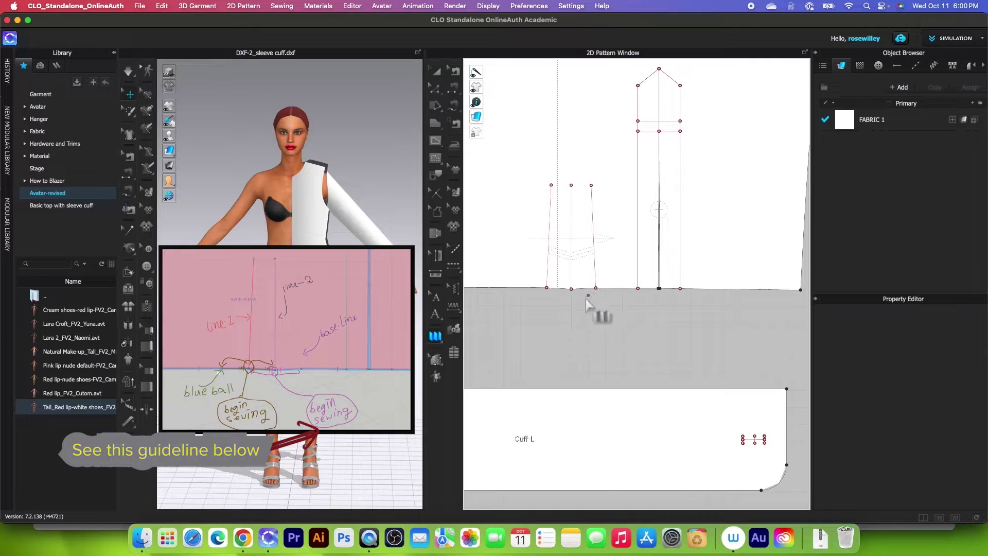
- Free-sew two short point-to-point seams along the placket section's hem edge
left_click(457, 111)
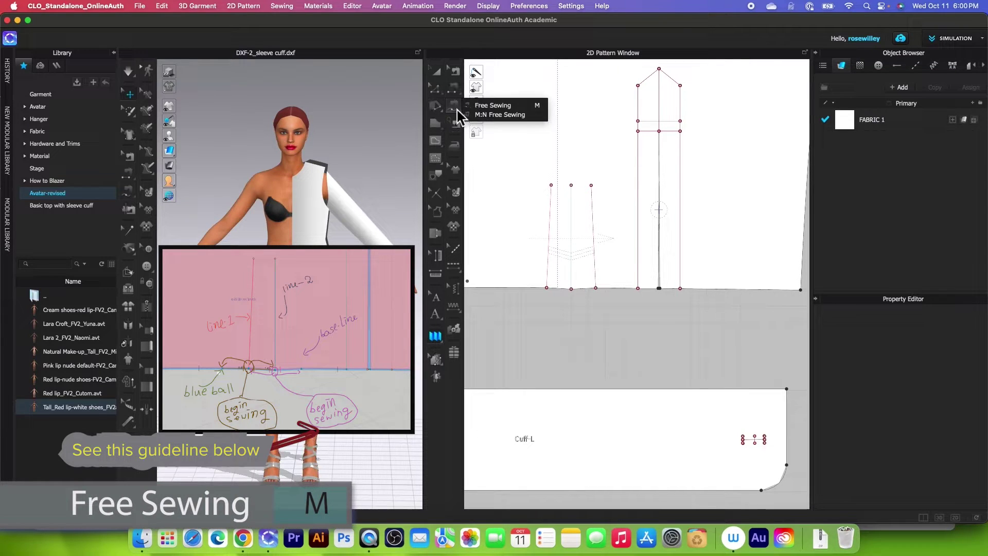
left_click(507, 106)
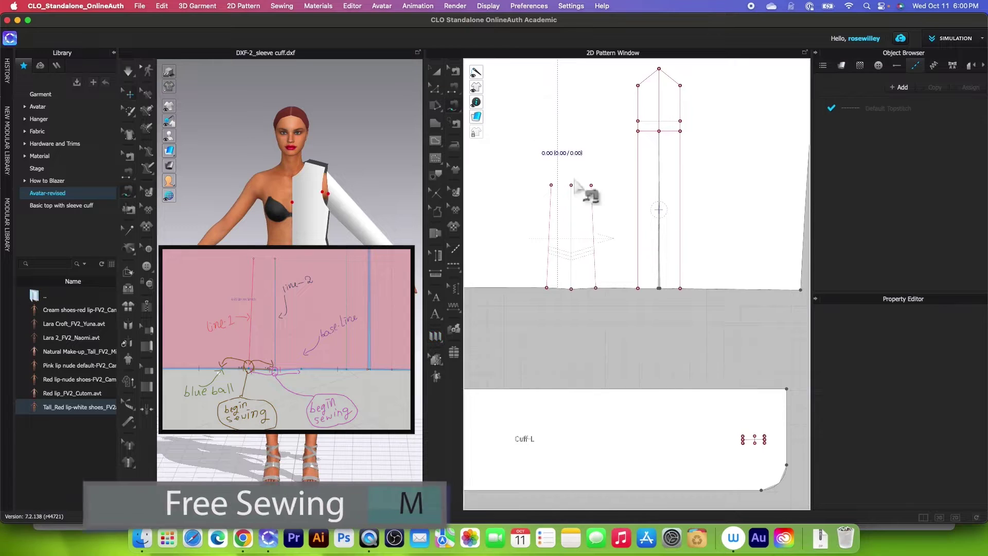
left_click(574, 294)
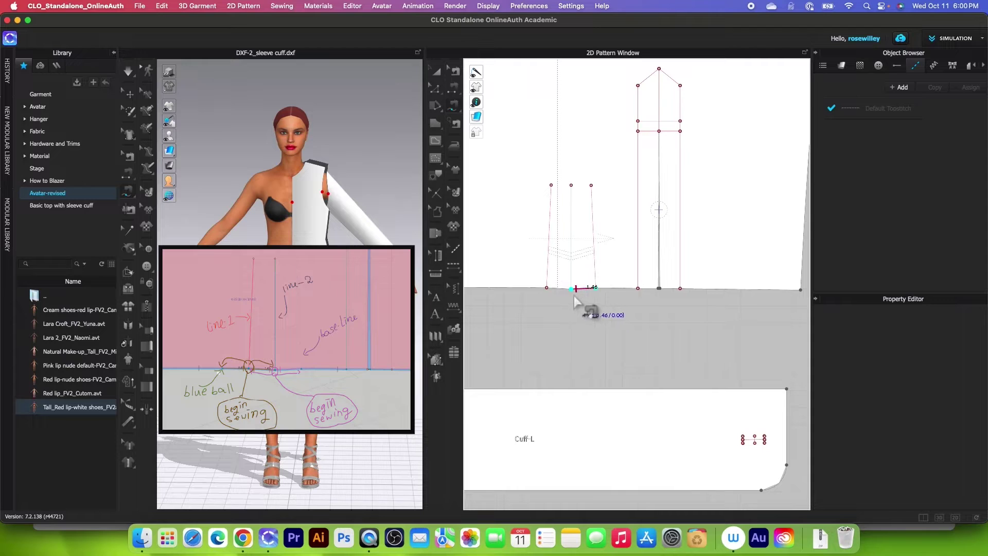
left_click(547, 291)
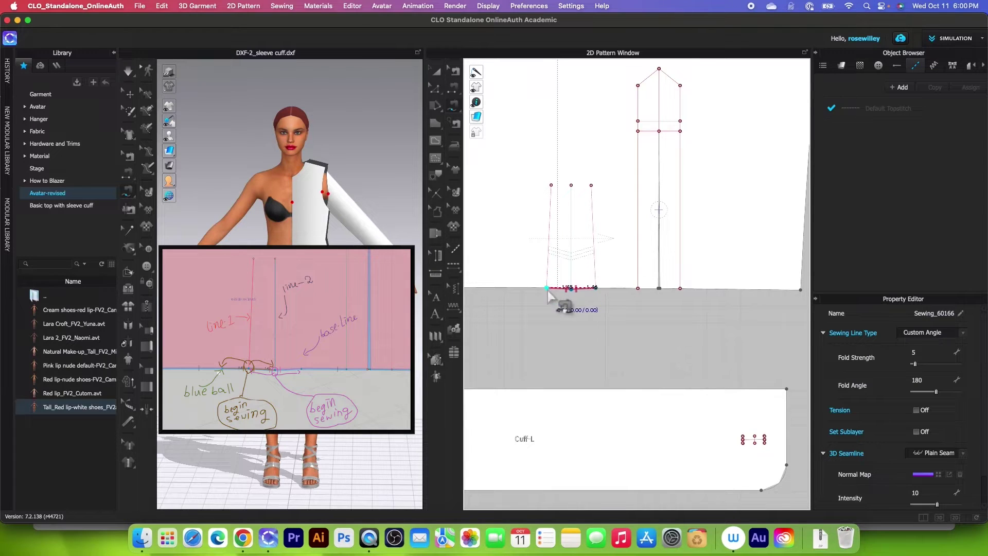
key("Escape")
left_click(547, 291)
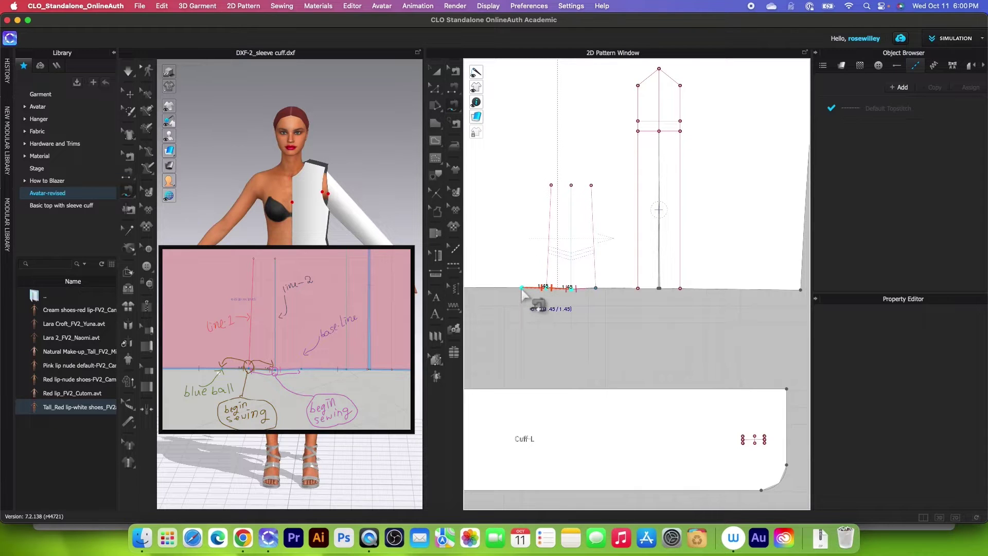
left_click(522, 290)
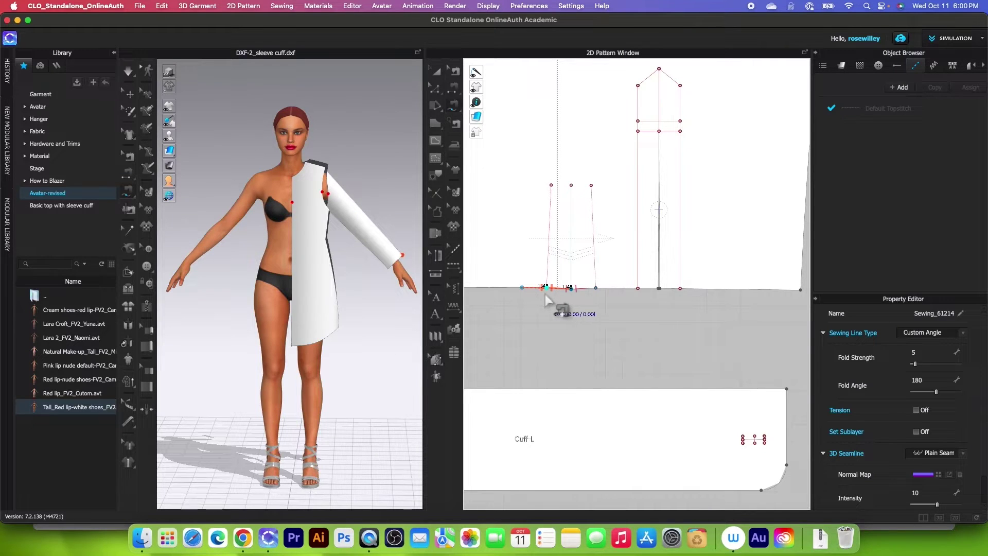
key("b")
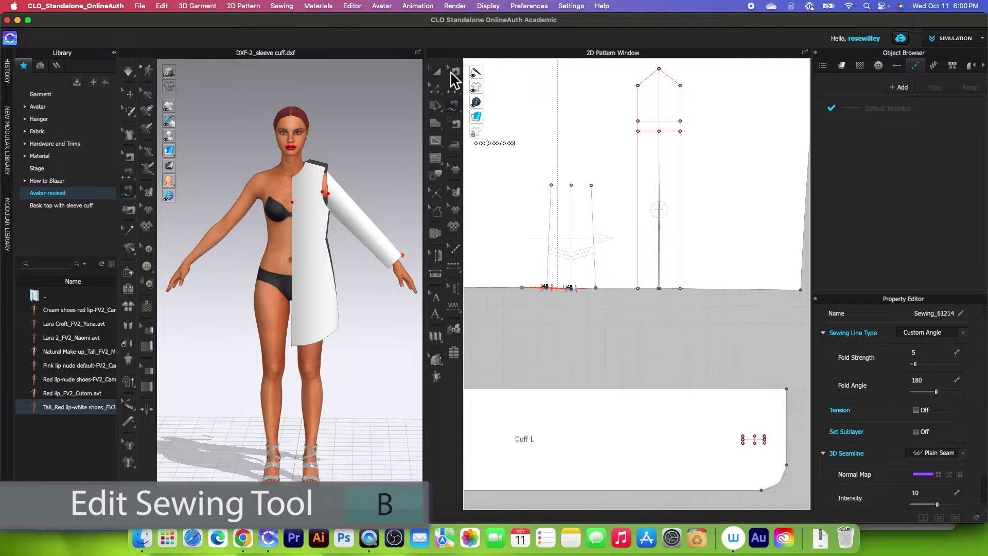
- Set the selected hem seam's Sewing Line Type to Turned instead of Custom Angle
left_click_drag(499, 267, 595, 308)
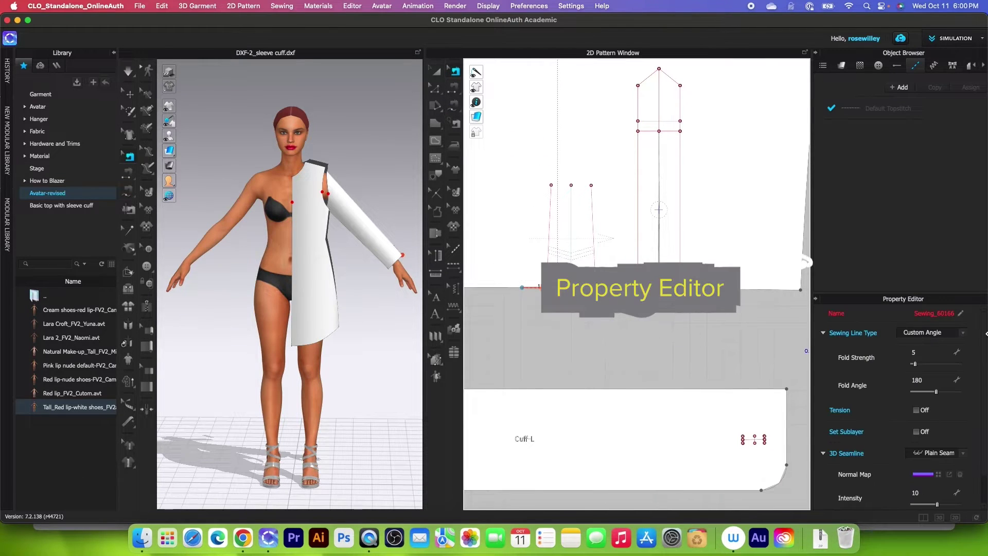
left_click(925, 334)
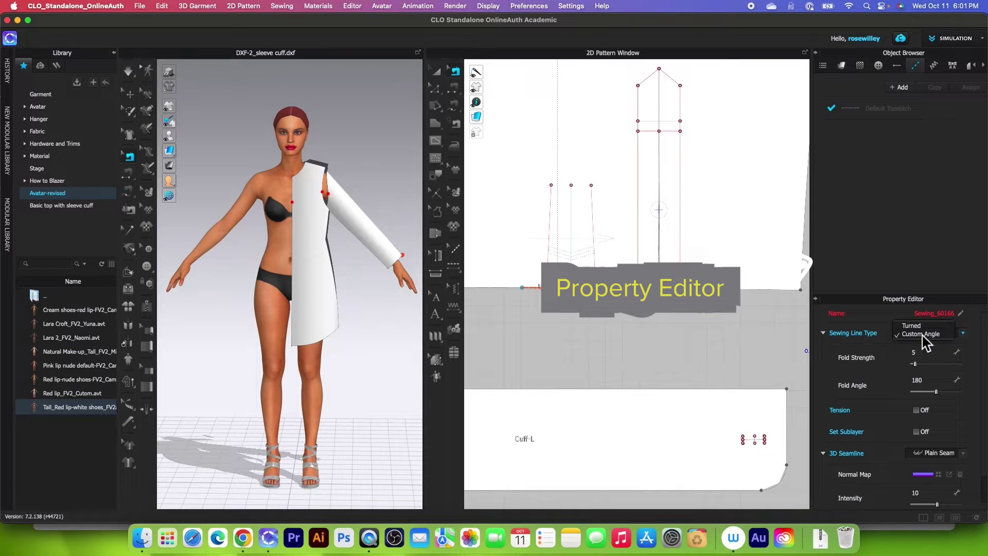
left_click(912, 326)
scroll(684, 280, "up", 2)
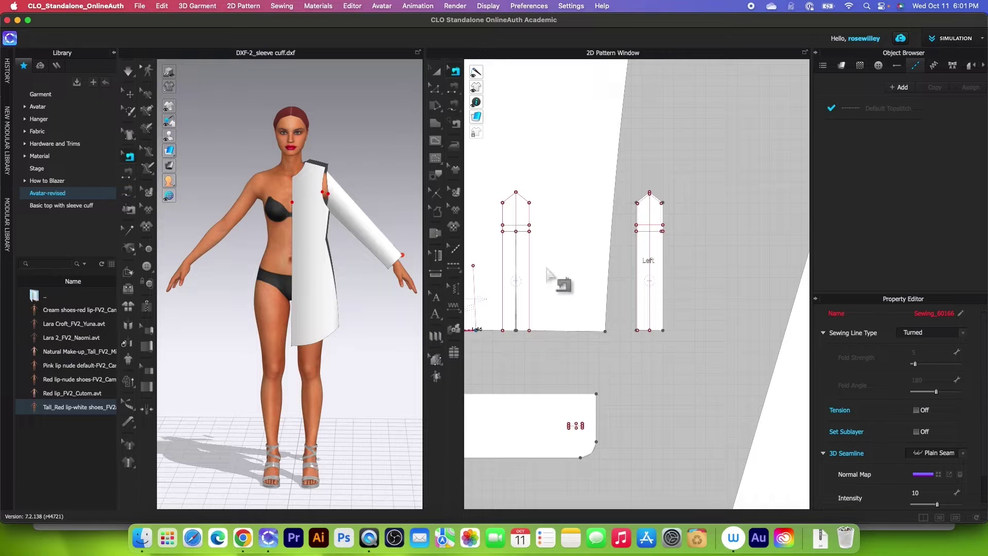
key("n")
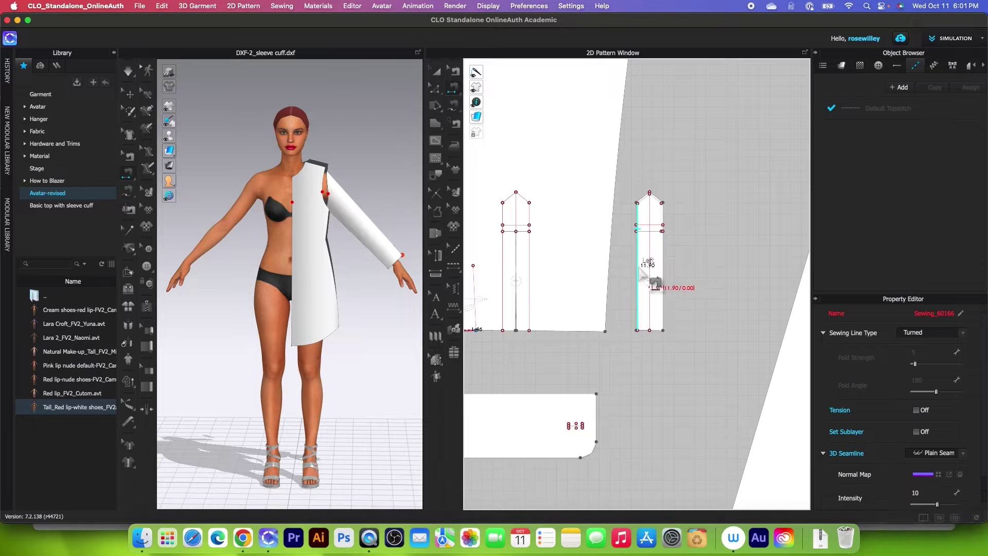
- Segment-sew the Left piece's side, upper and two slanted top edges to the sleeve placket outline
left_click(638, 275)
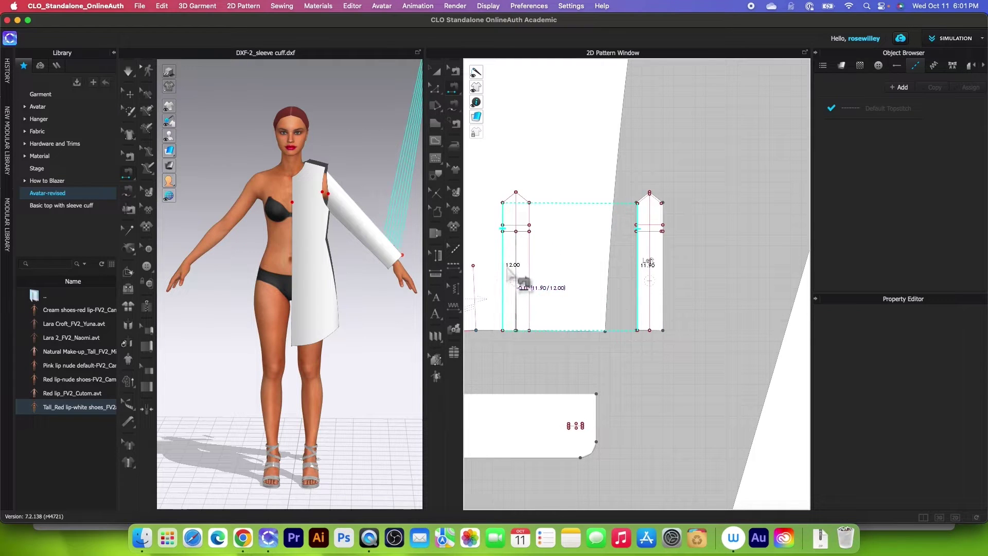
left_click(516, 282)
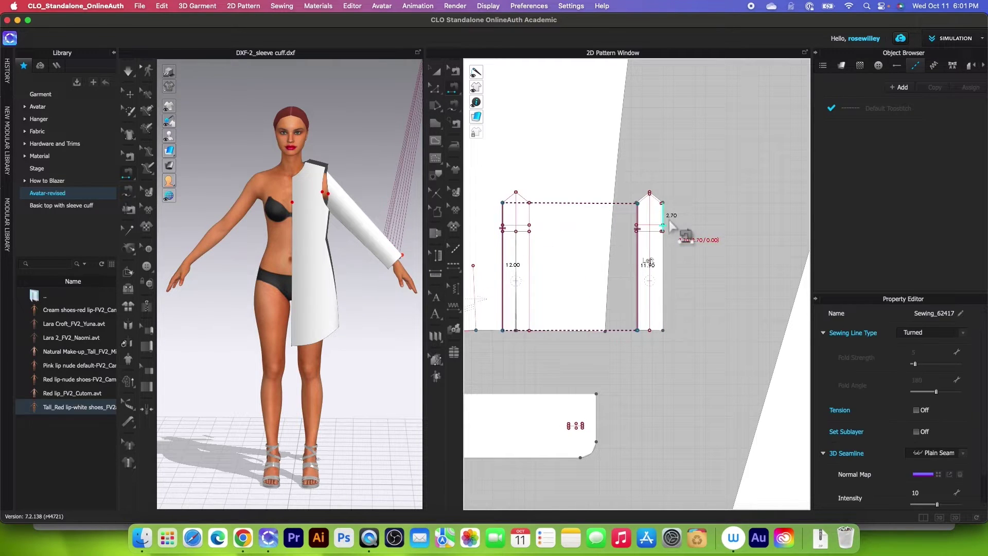
left_click(664, 216)
left_click(540, 220)
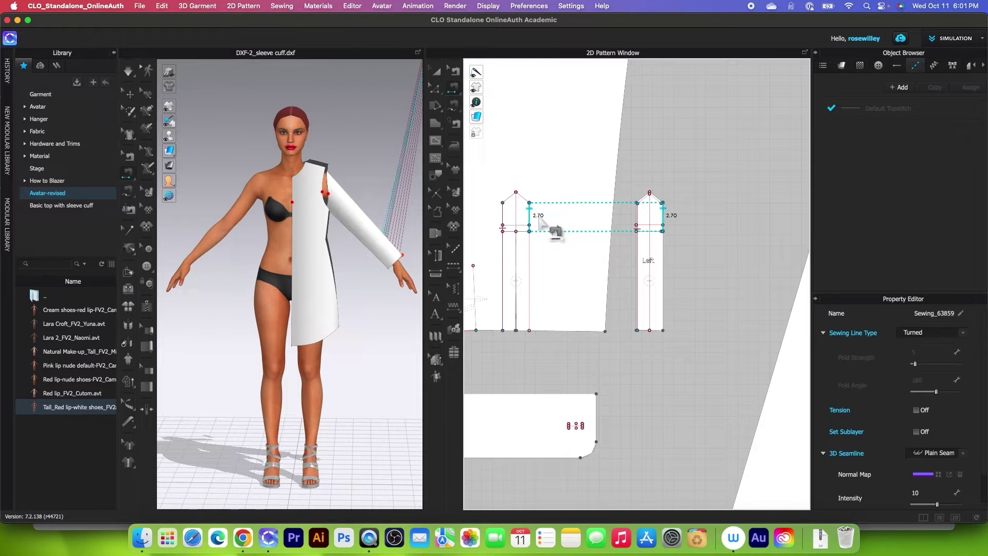
left_click(644, 198)
left_click(513, 198)
left_click(666, 212)
left_click(514, 199)
- Return to Select/Move and select the placket piece floating above the shoulder
scroll(516, 202, "down", 5)
scroll(558, 240, "down", 2)
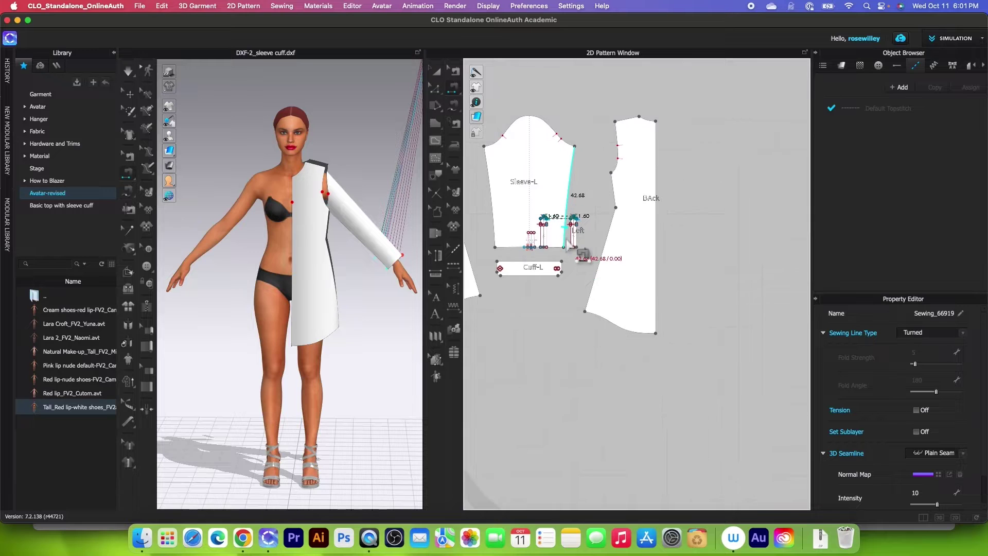
scroll(329, 293, "down", 5)
scroll(353, 282, "up", 2)
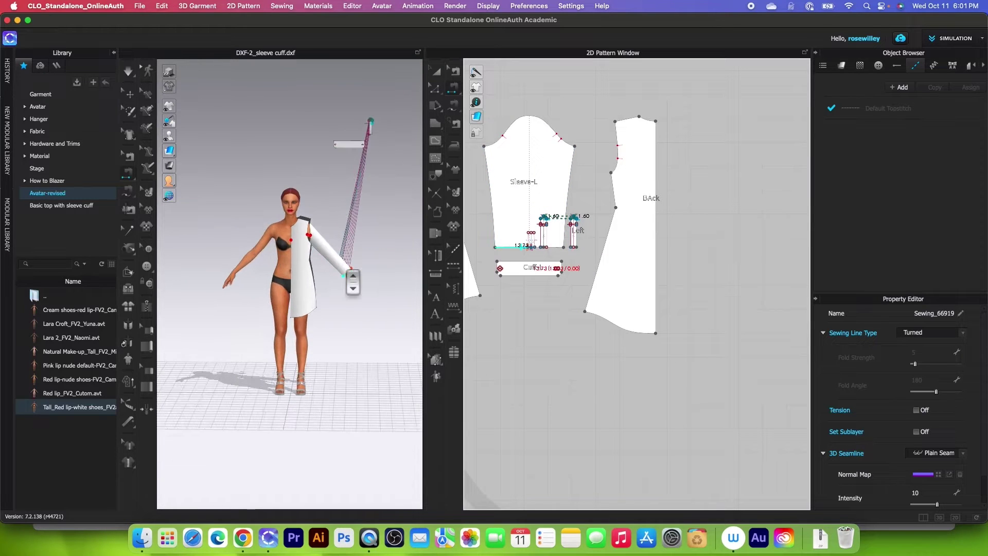
scroll(353, 282, "up", 1)
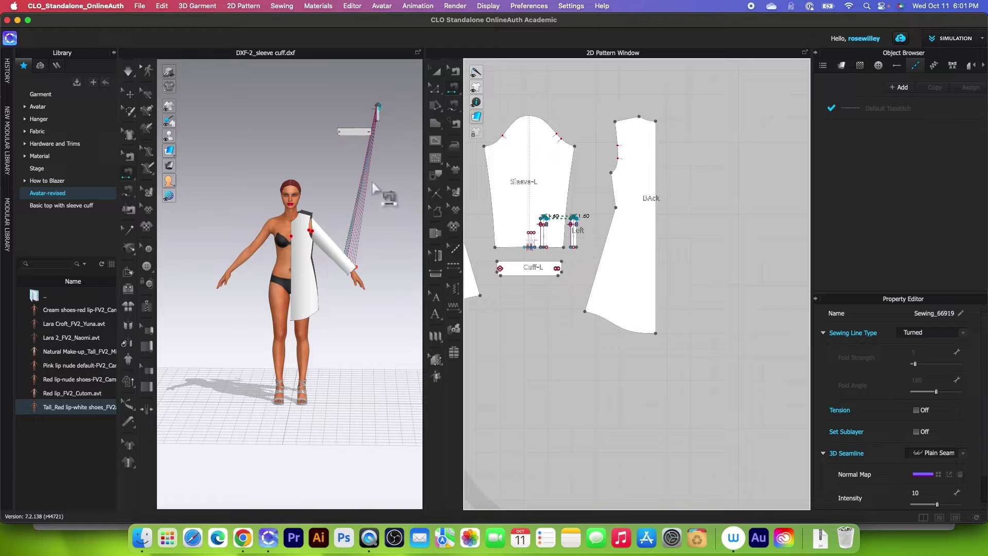
left_click(442, 74)
left_click(379, 109)
- Reposition the floating placket piece over the left sleeve at the wrist
right_click(390, 109)
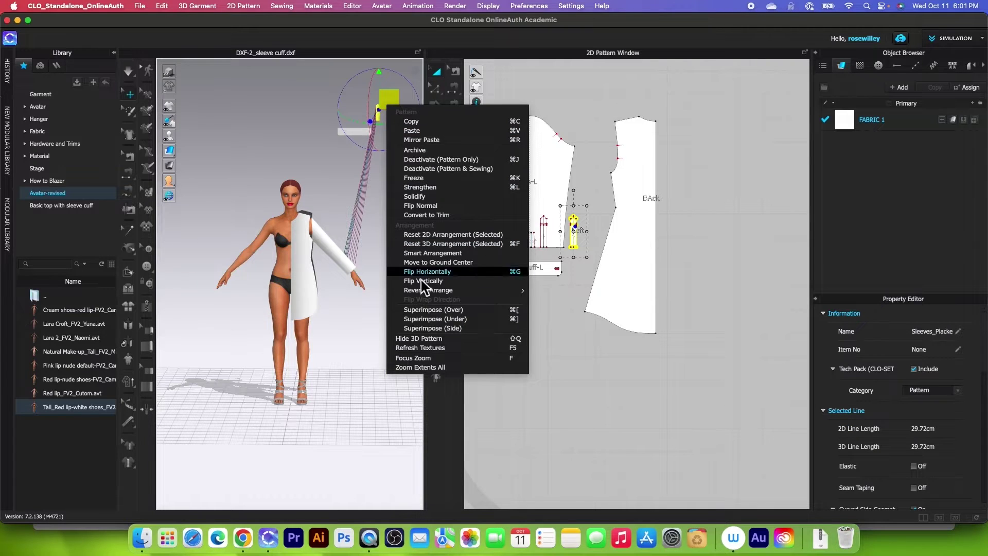
left_click(474, 314)
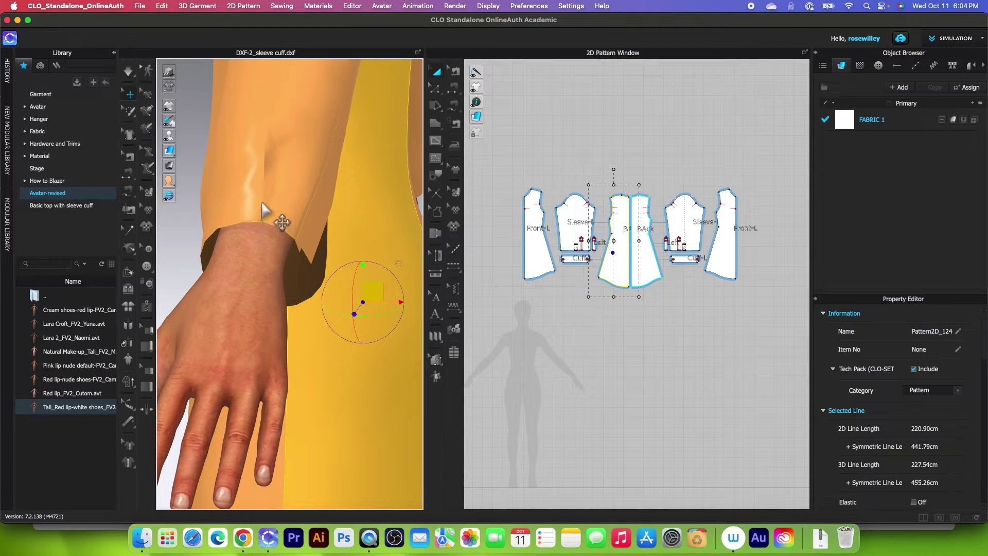
left_click(265, 209)
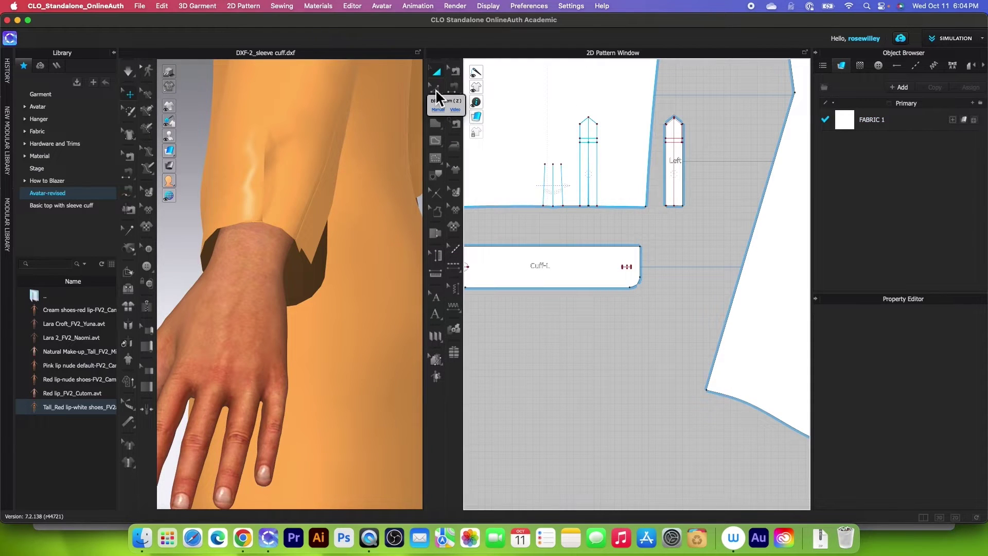
- Turn on Fold Rendering for the placket's internal line Internal_Line_4
left_click(436, 88)
scroll(572, 225, "up", 3)
left_click(537, 189)
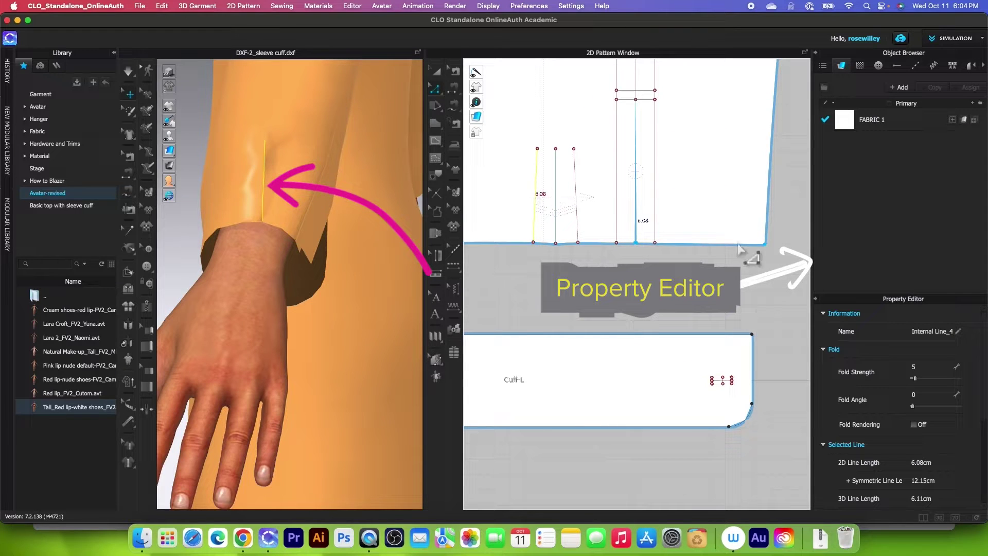
left_click(921, 425)
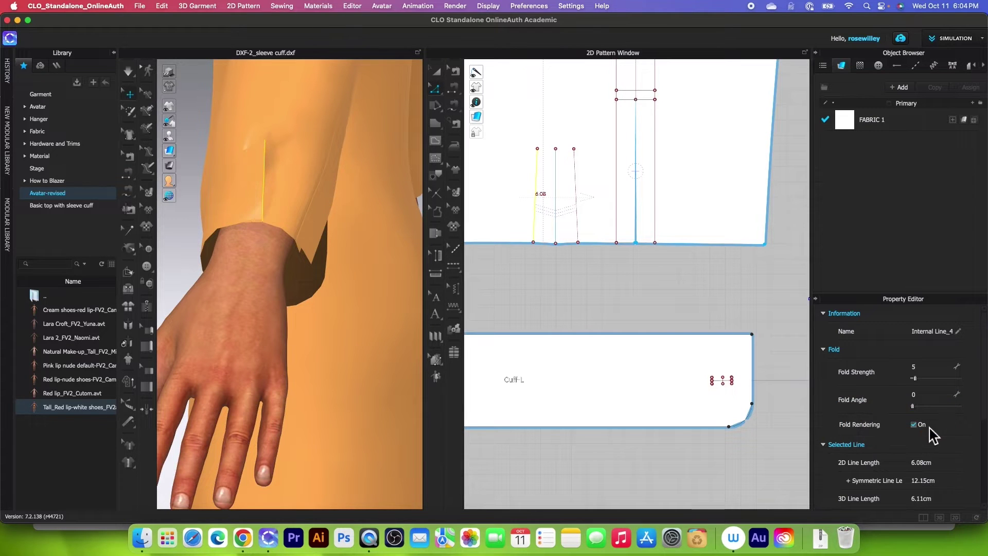
scroll(397, 287, "down", 3)
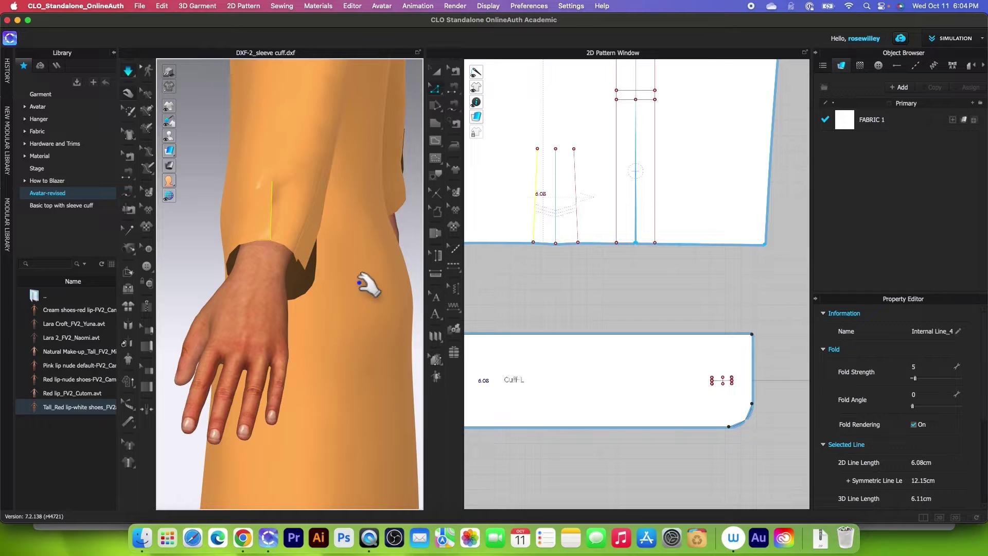
scroll(551, 344, "down", 5)
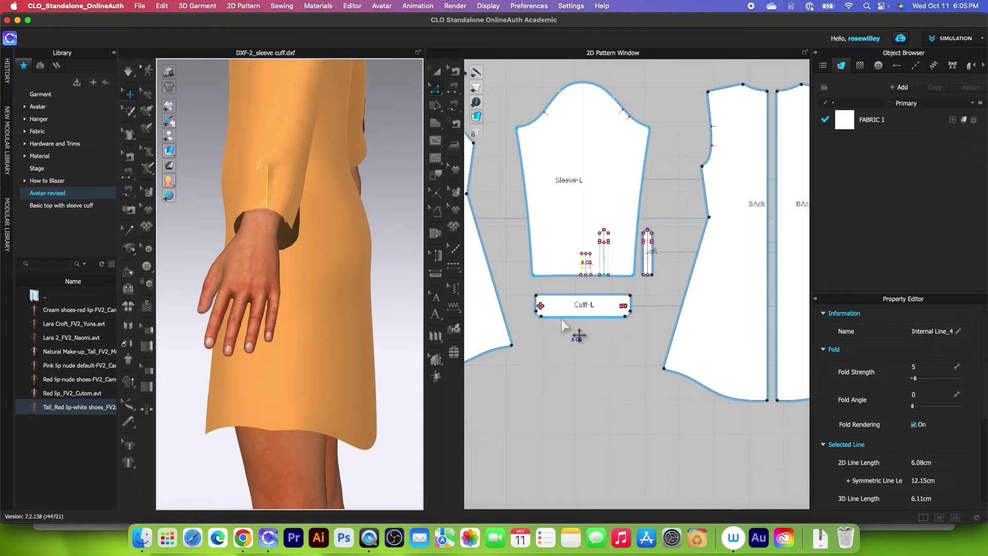
- Zoom in on Cuff-L in the 2D window and activate Free Sewing (M)
scroll(561, 319, "down", 4)
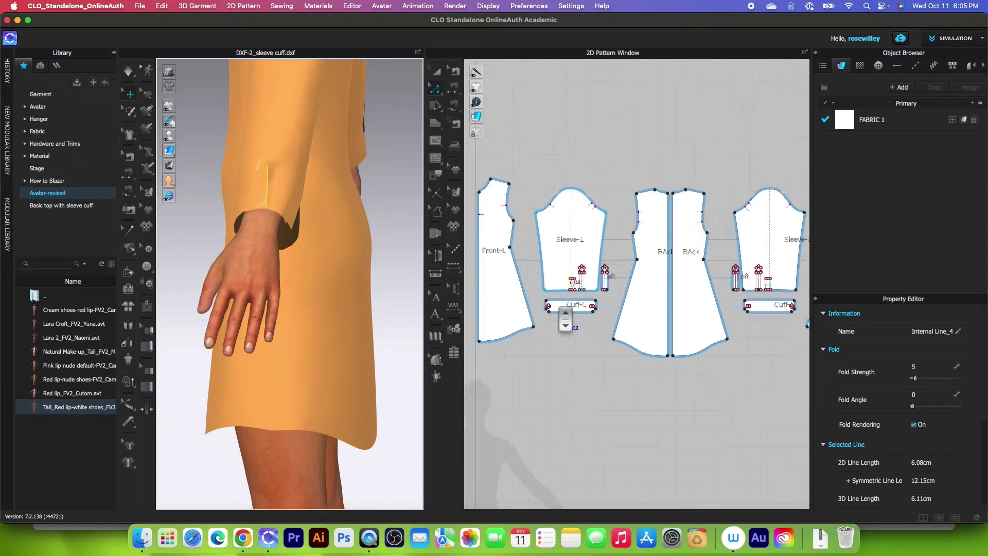
scroll(672, 371, "up", 7)
key("m")
scroll(667, 291, "down", 3)
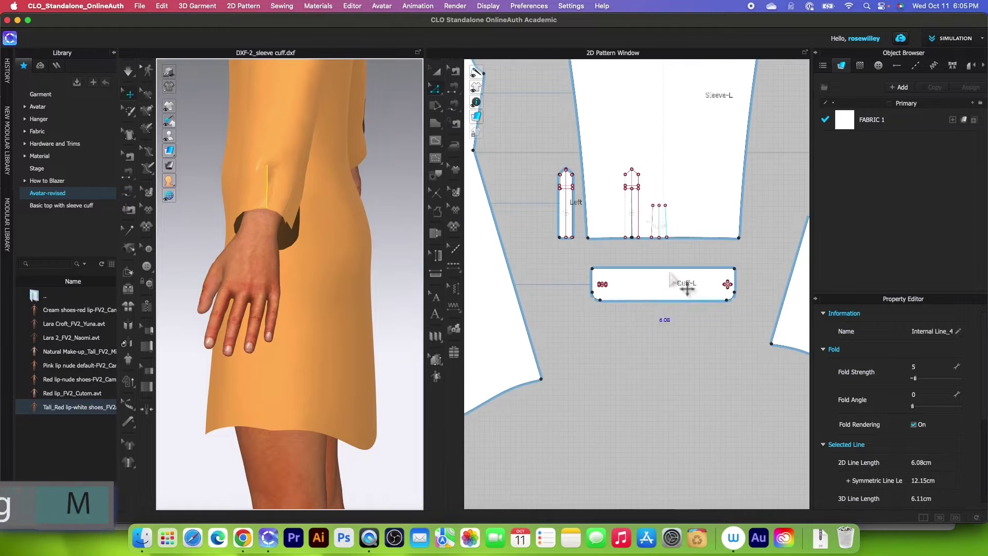
scroll(690, 257, "up", 3)
scroll(689, 258, "down", 2)
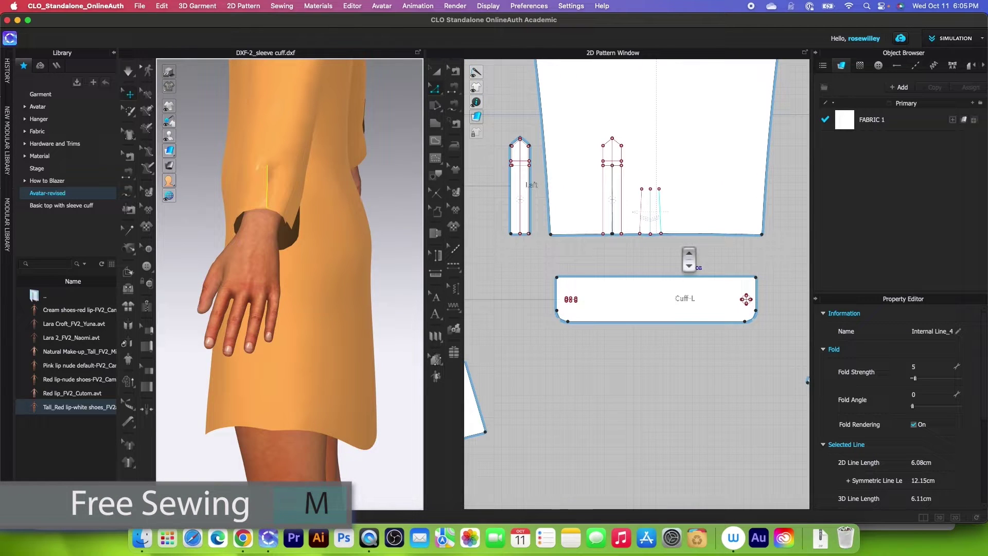
left_click(455, 109)
scroll(577, 335, "down", 2)
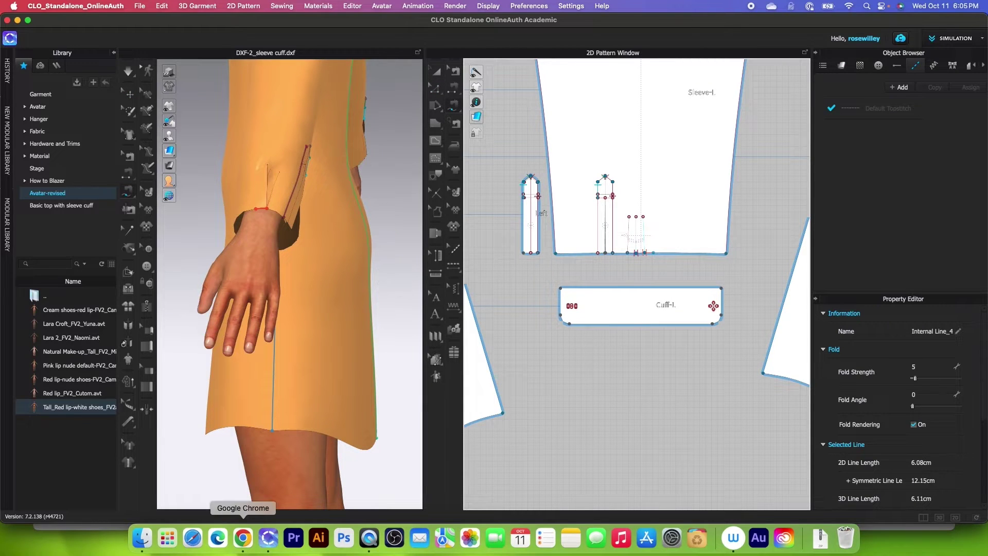
- Scroll the Encoder Fashion post to Step 4 and enlarge its Sewing the Sleeve Cuff image
left_click(244, 540)
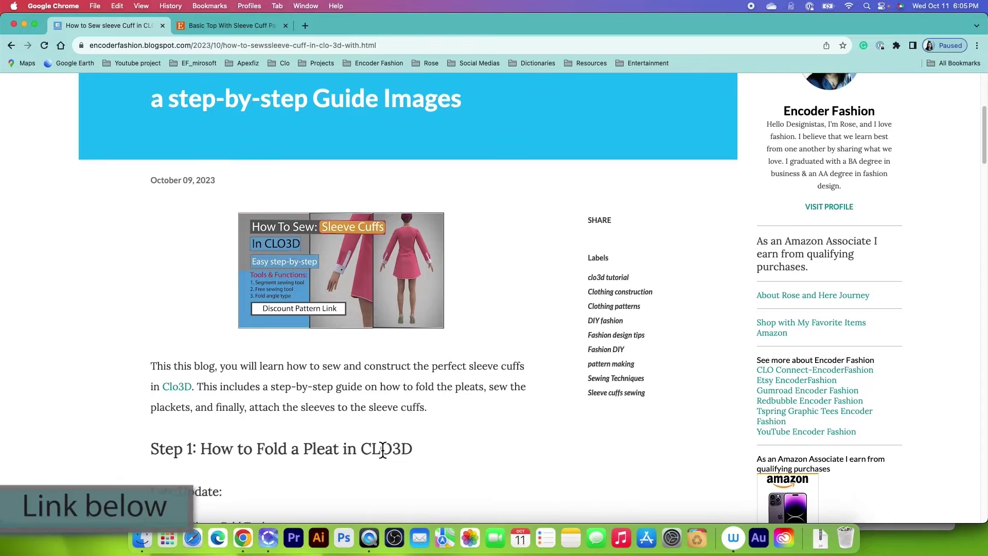
scroll(382, 450, "down", 15)
scroll(386, 453, "down", 10)
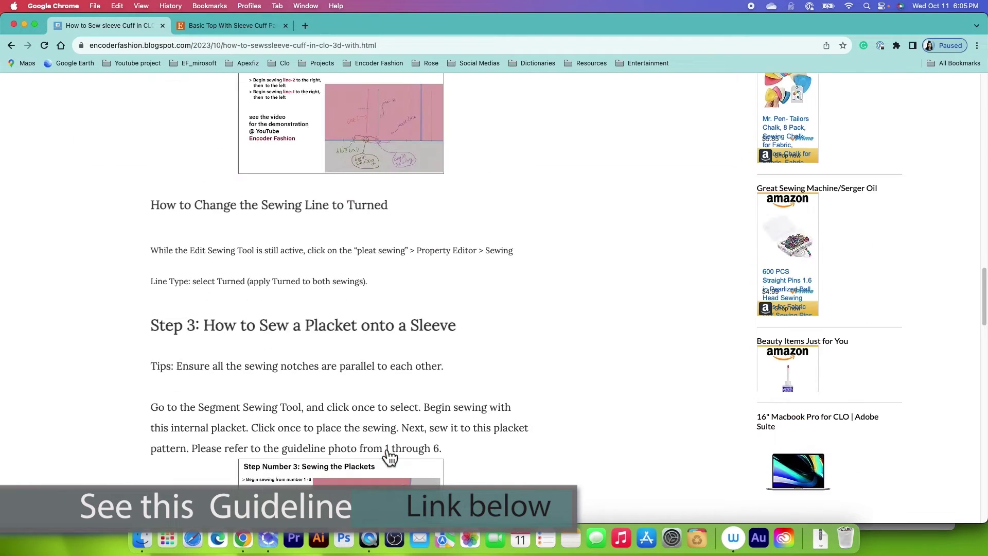
scroll(383, 447, "down", 3)
scroll(382, 445, "down", 10)
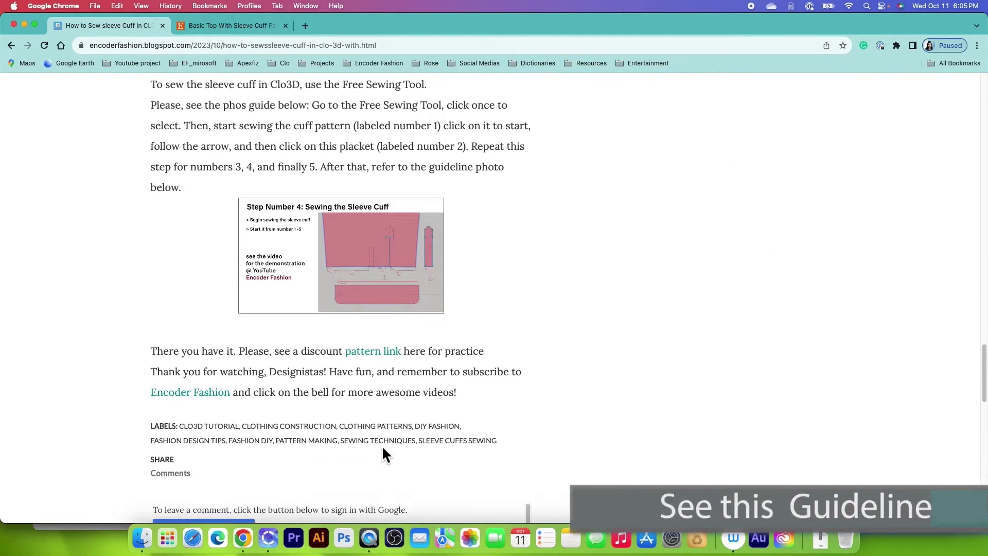
scroll(391, 453, "up", 5)
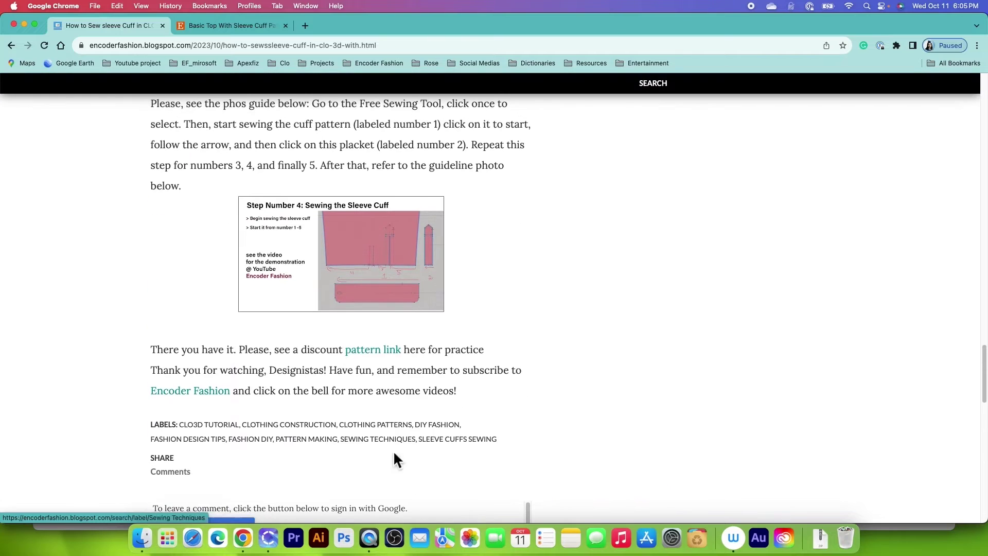
left_click(390, 270)
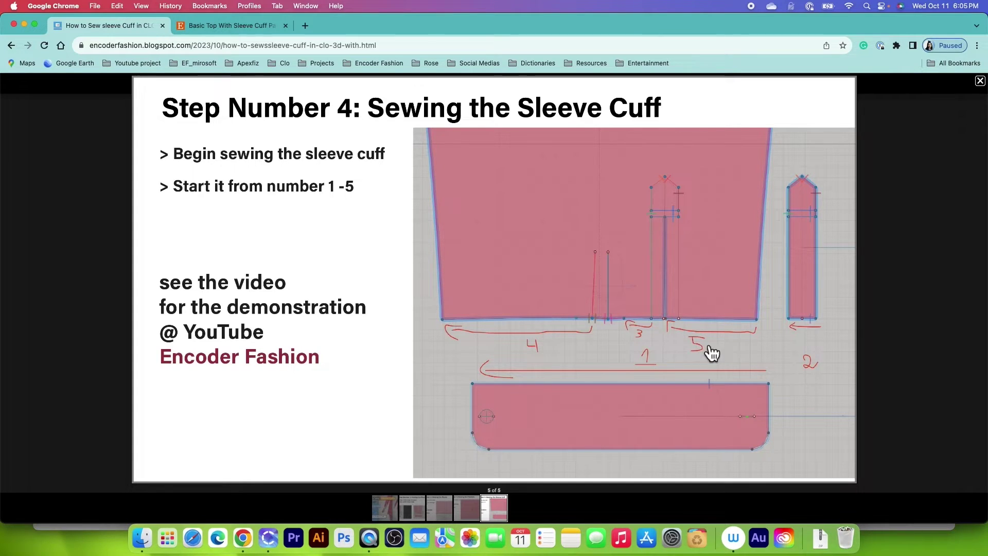
- View the Etsy sleeve cuff listing's You Will Receive image, then return to CLO 3D
left_click(228, 27)
scroll(427, 305, "down", 3)
scroll(427, 304, "up", 5)
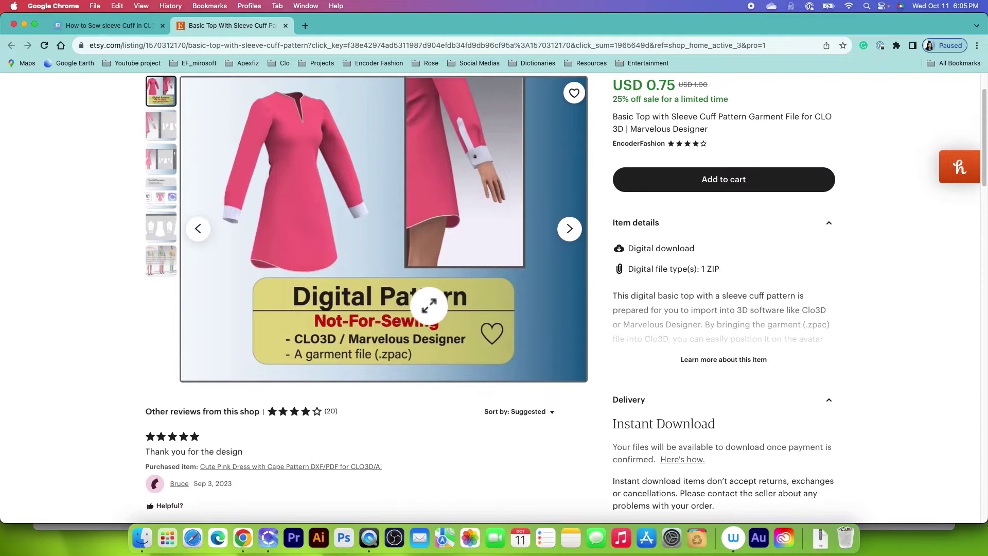
scroll(429, 305, "up", 1)
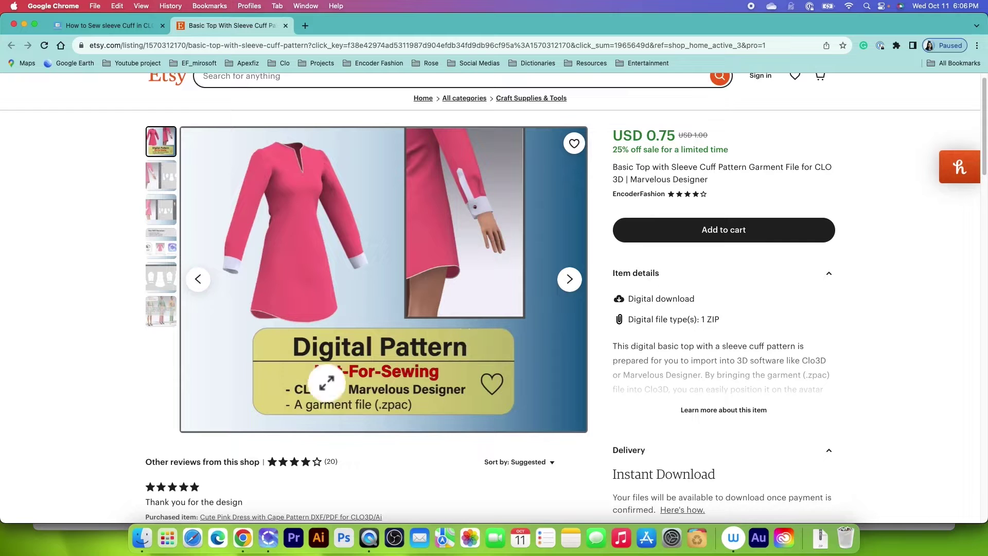
left_click(157, 248)
scroll(417, 361, "down", 1)
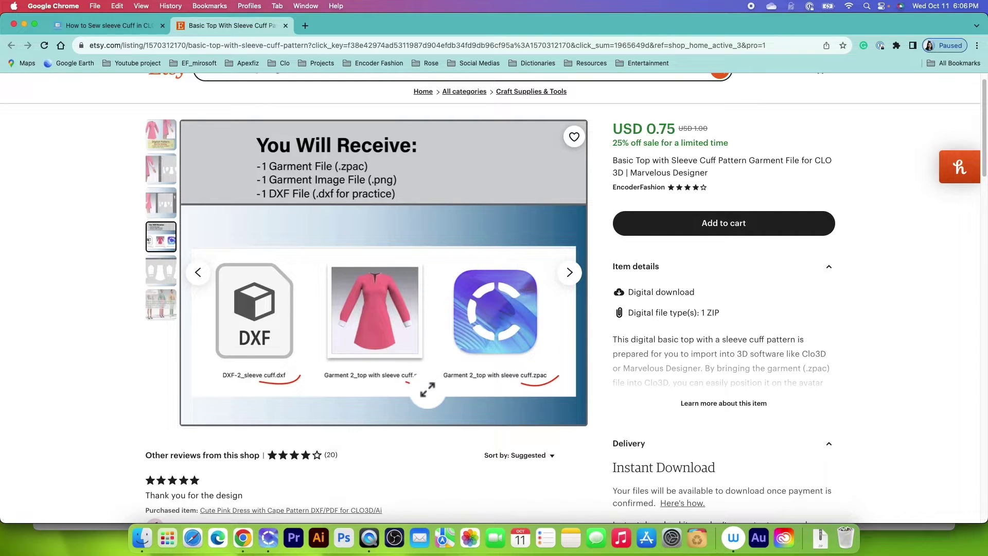
left_click(268, 538)
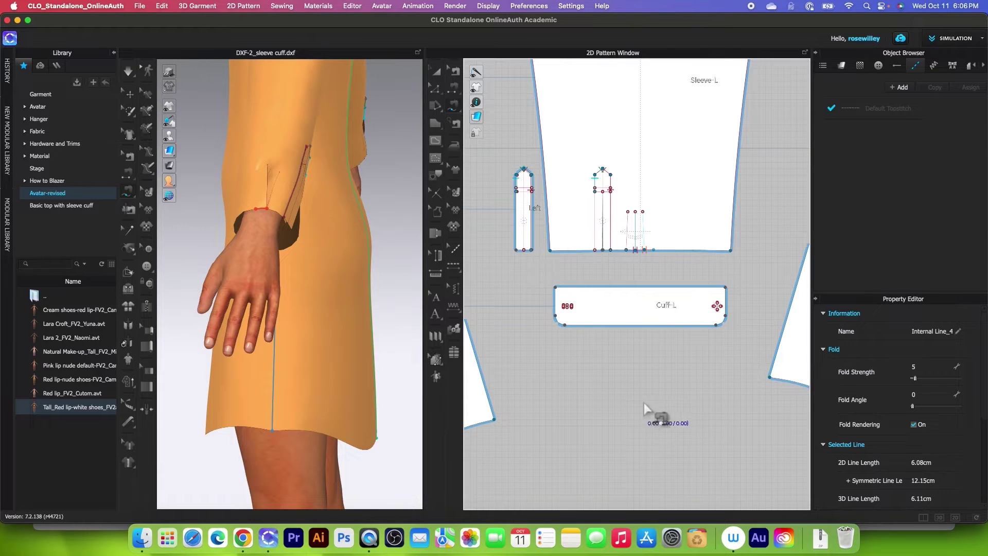
- Free-sew Cuff-L's 27.10 top edge to the placket's 2.50 bottom edge
left_click(554, 289)
left_click(725, 288)
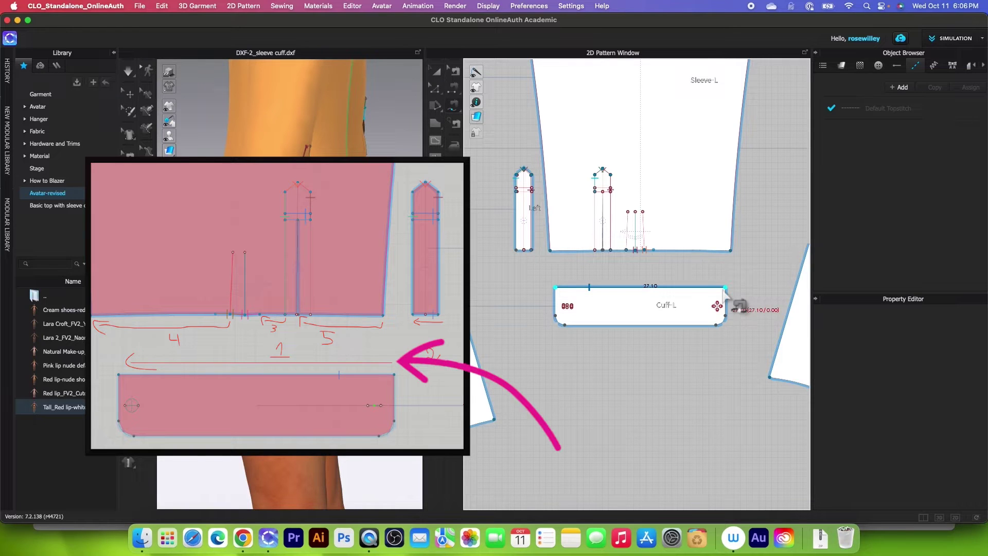
left_click(512, 252)
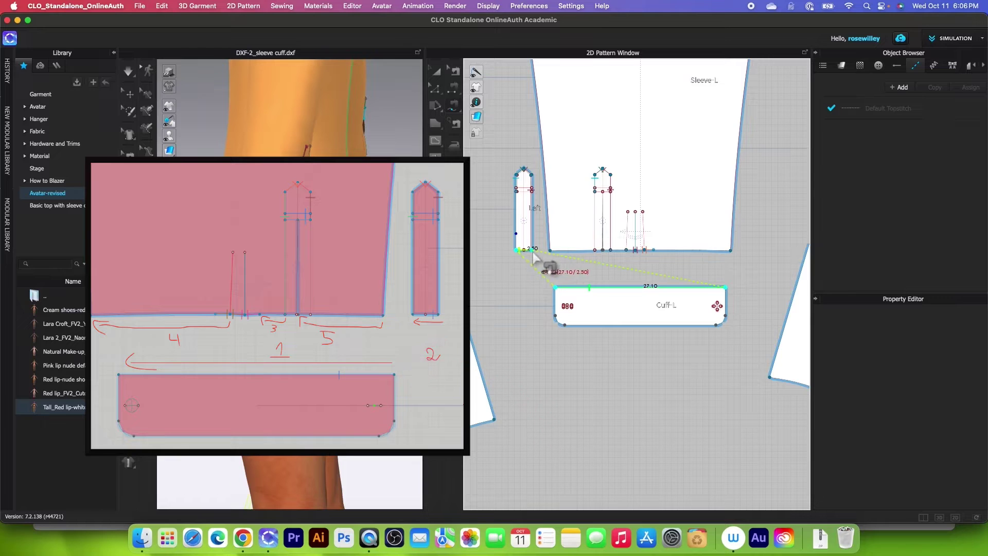
left_click(534, 251)
scroll(621, 256, "up", 3)
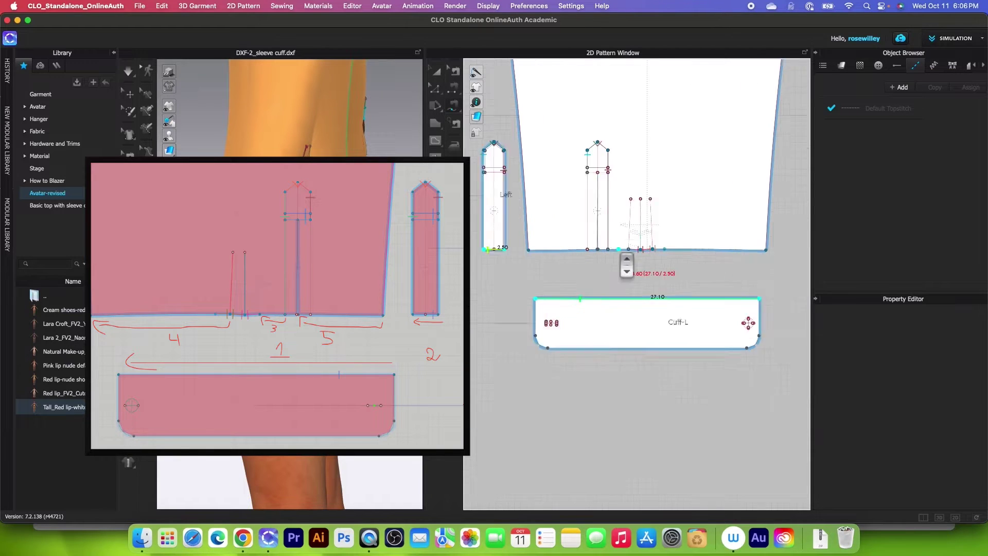
- Continue the cuff seam across the Sleeve-L hem segments to its right corner
left_click(605, 250)
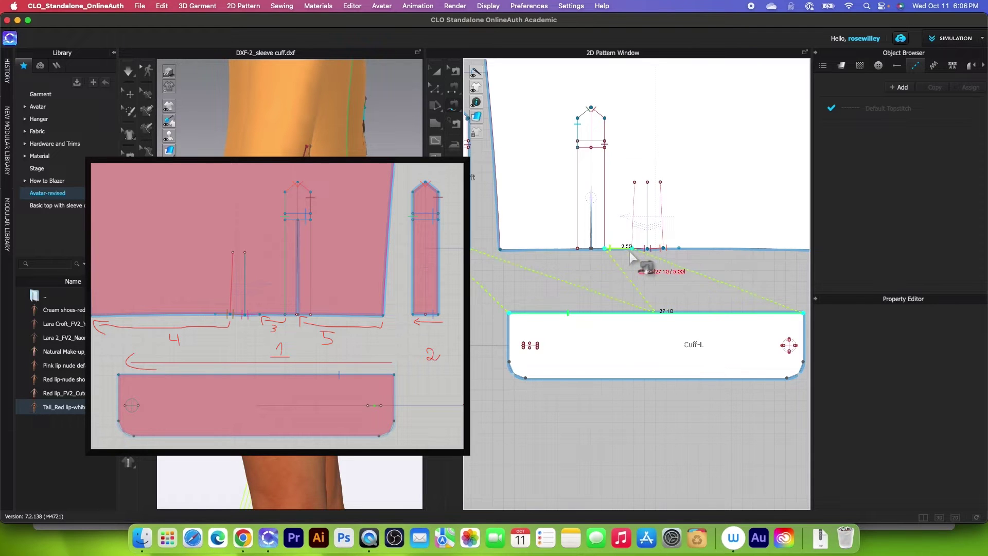
scroll(636, 259, "down", 3)
scroll(641, 260, "up", 2)
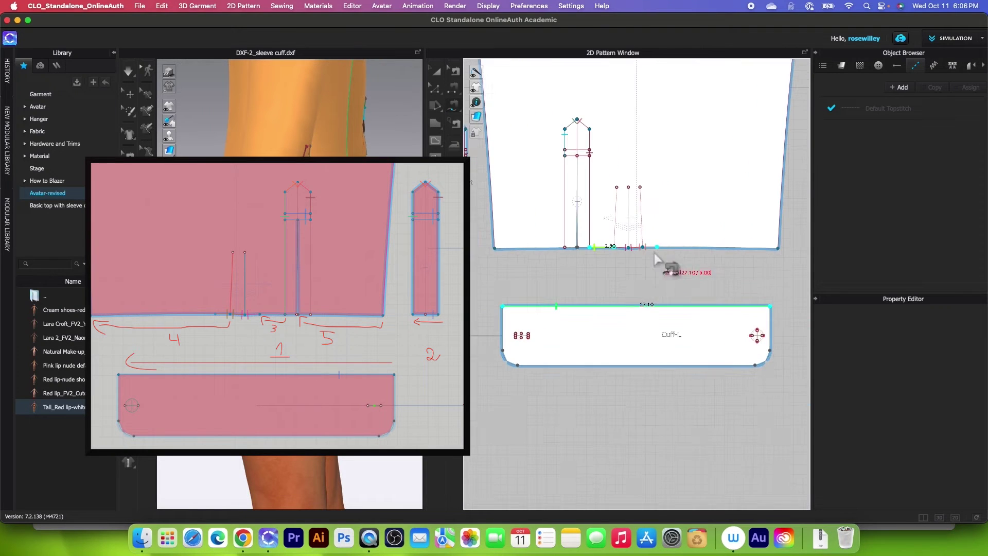
left_click(778, 249)
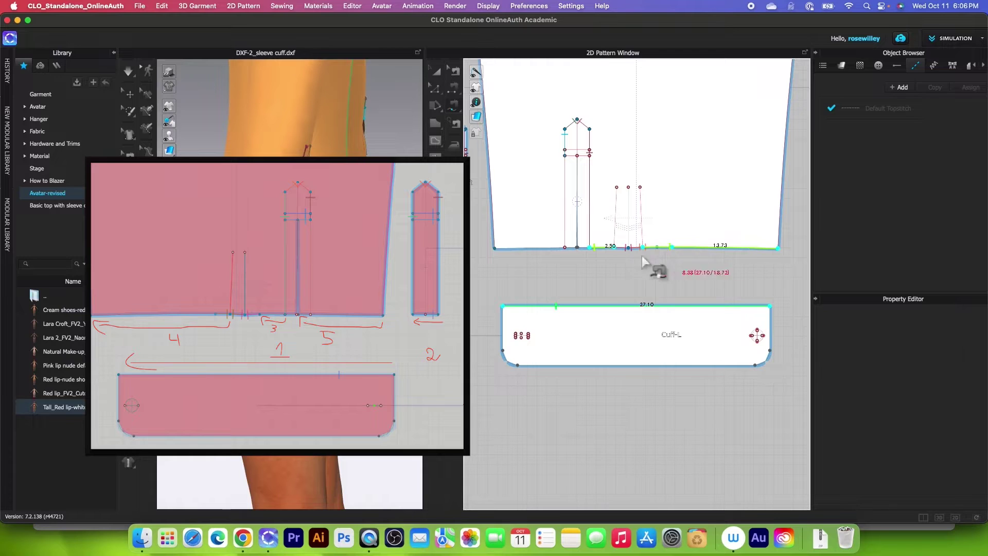
scroll(503, 253, "up", 3)
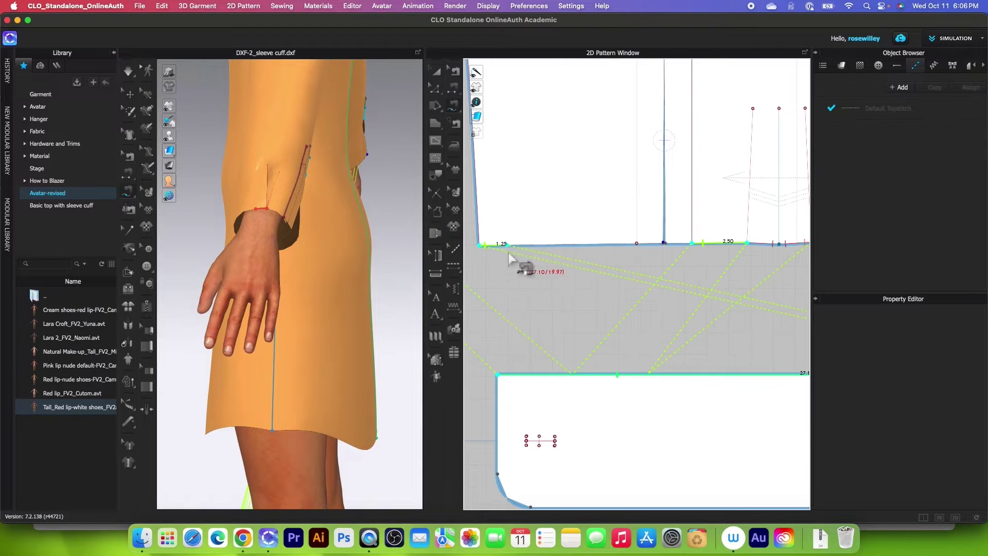
left_click(662, 255)
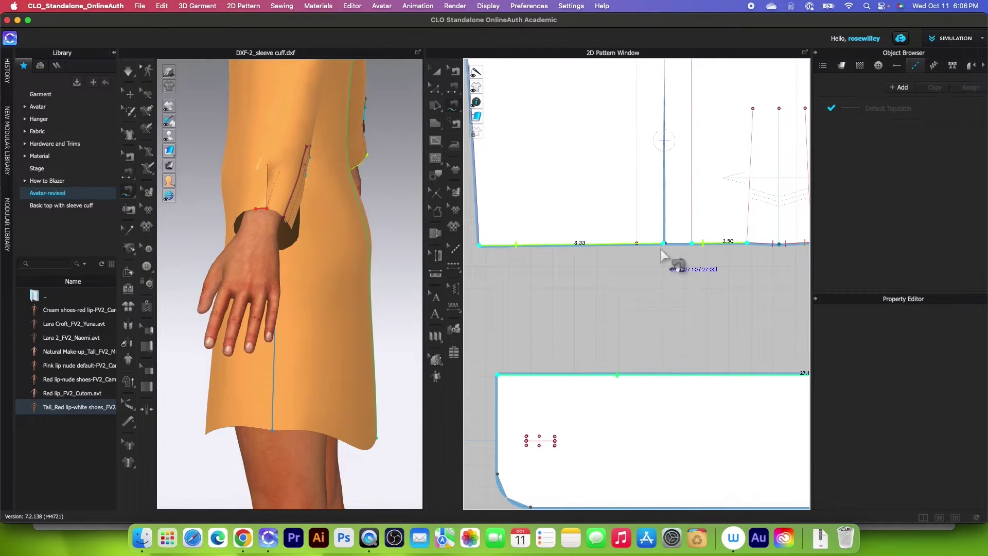
scroll(661, 250, "down", 5)
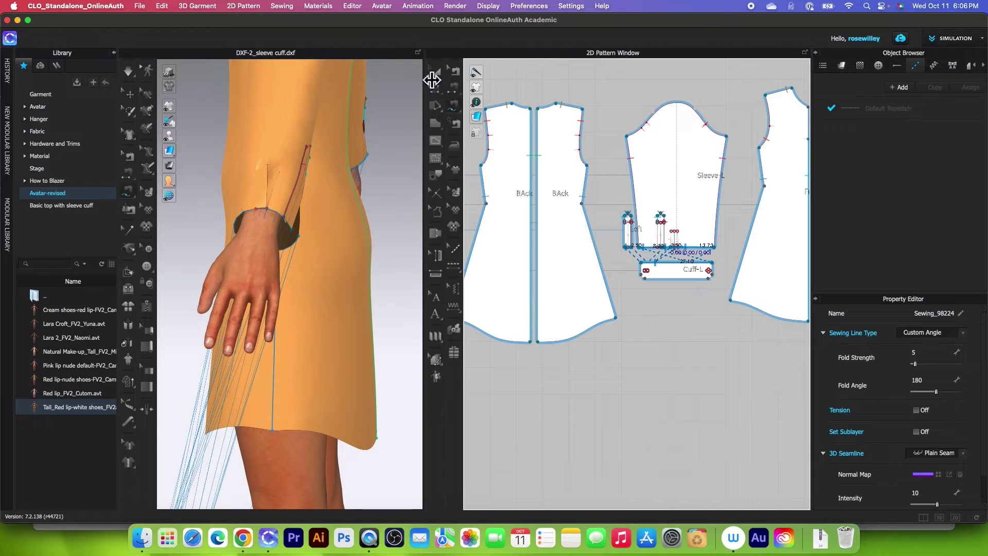
- Place the Cuff-L piece at a wrist arrangement point on the avatar
key("a")
right_click_drag(288, 329, 264, 393)
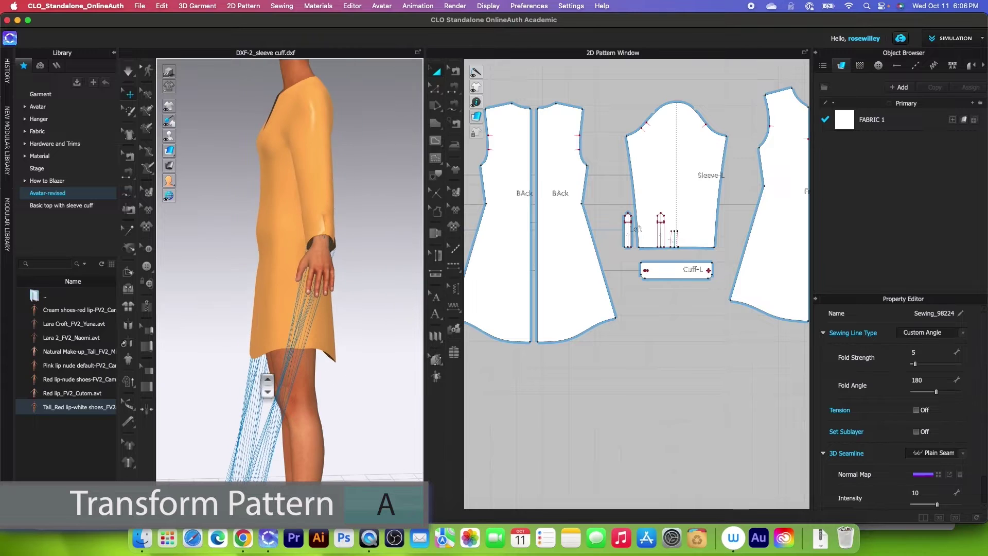
left_click(170, 150)
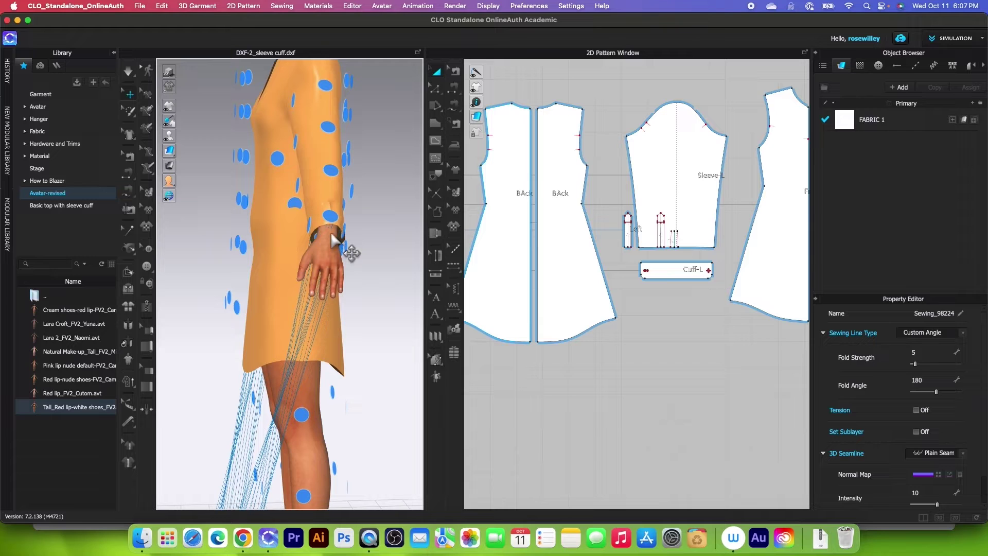
left_click(682, 278)
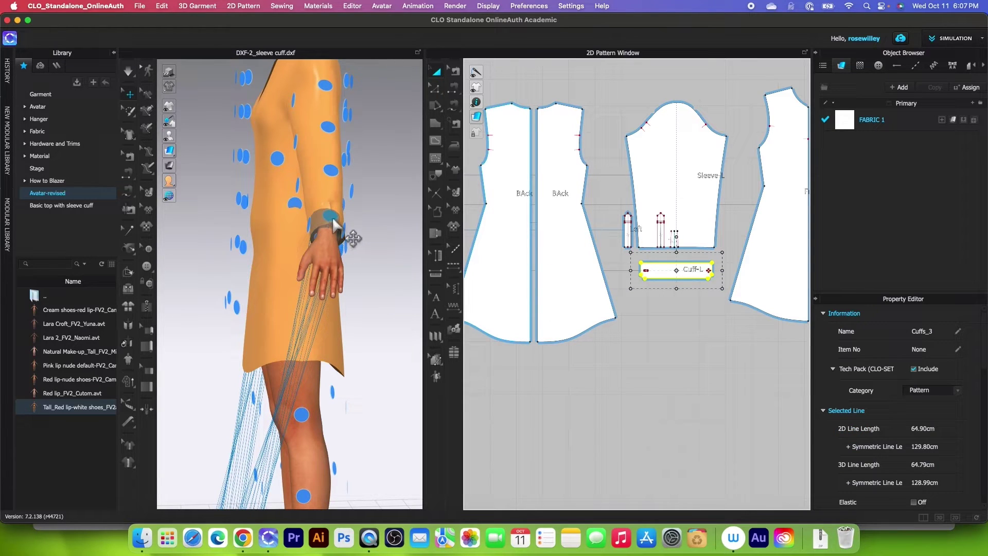
left_click(334, 219)
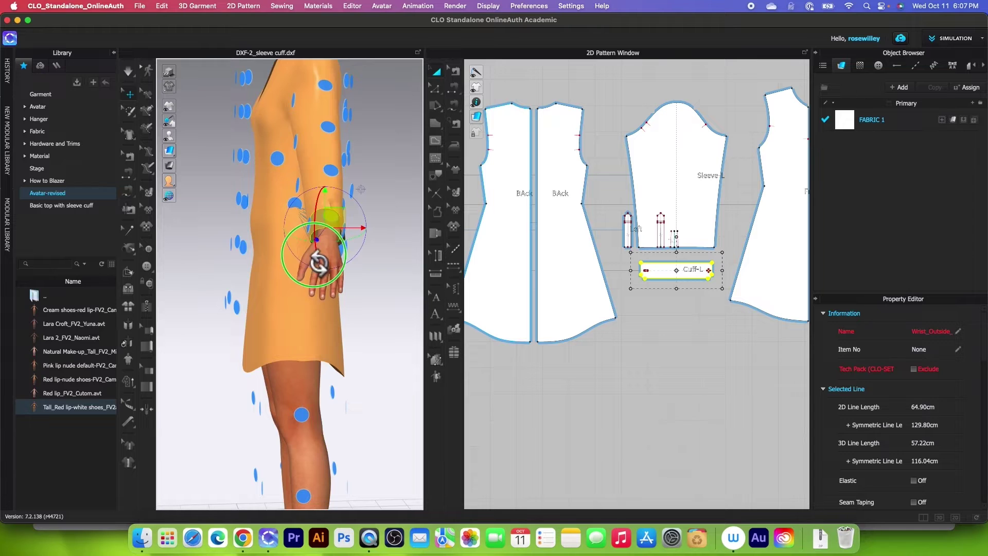
right_click_drag(316, 268, 389, 260)
scroll(299, 317, "down", 5)
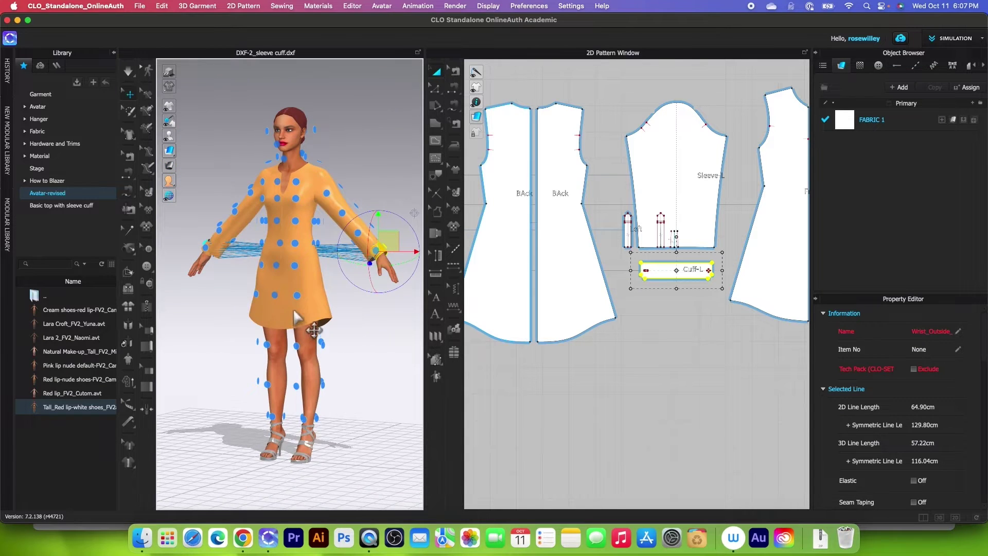
scroll(299, 318, "down", 3)
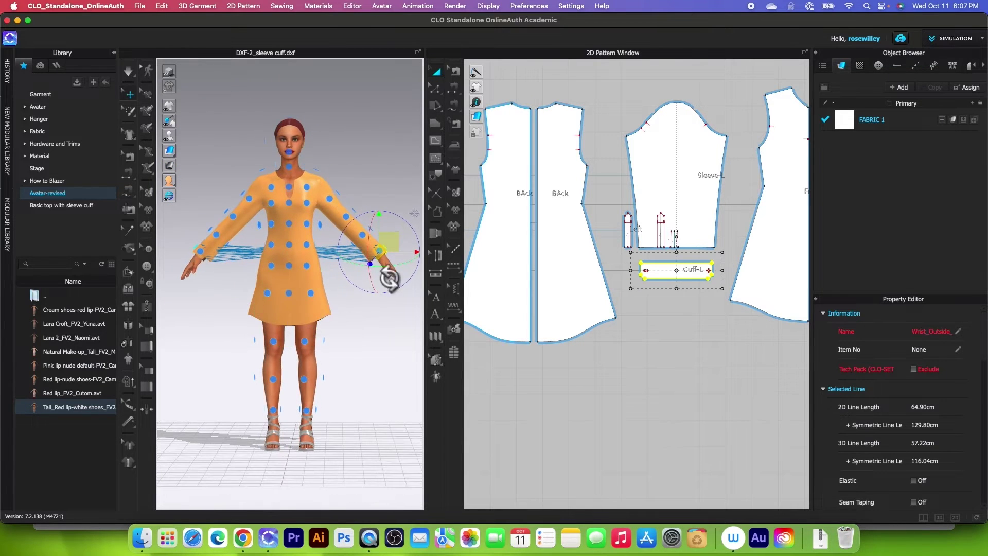
- Reposition the cuff from one wrist onto the avatar's other wrist
left_click_drag(403, 252, 194, 249)
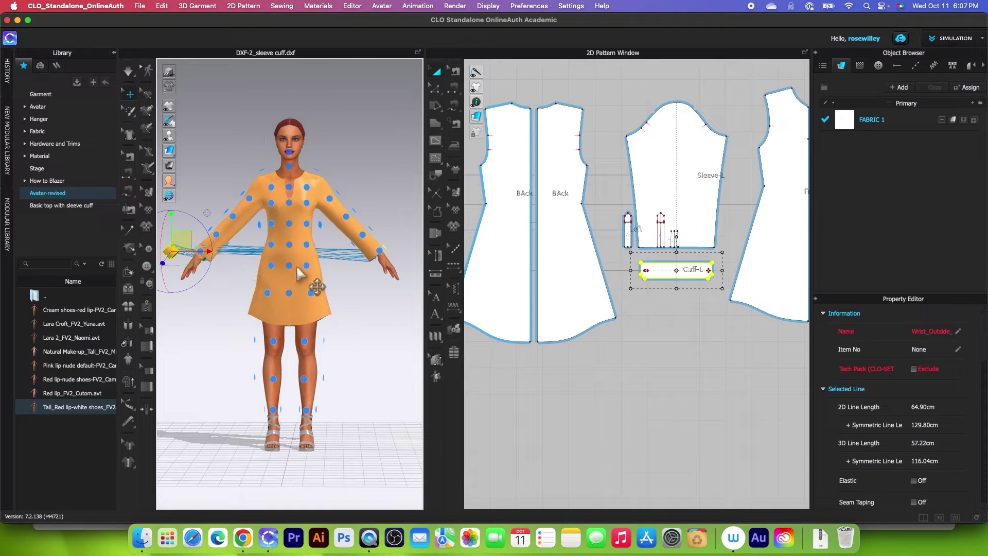
scroll(254, 294, "up", 2)
scroll(216, 288, "down", 2)
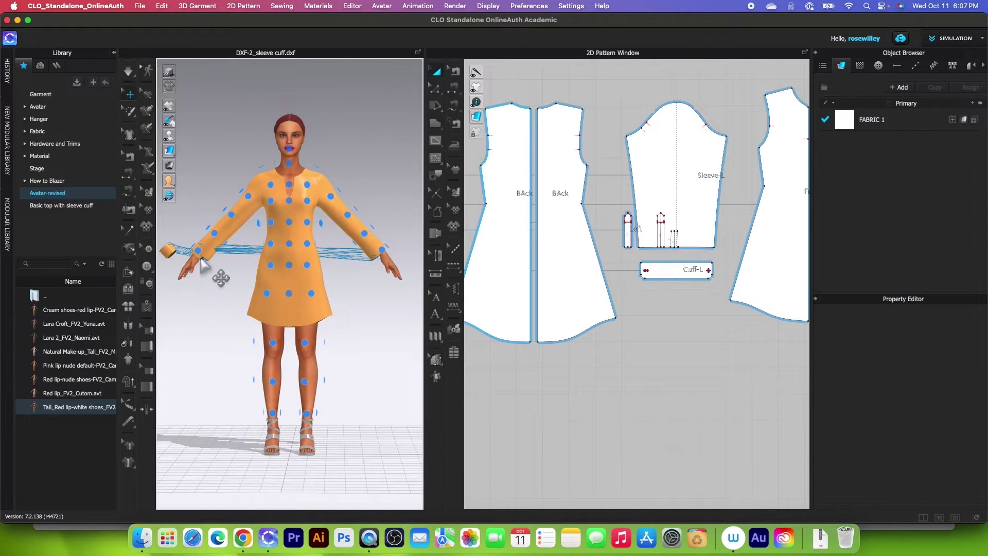
left_click(201, 259)
left_click_drag(204, 262, 401, 257)
right_click_drag(401, 257, 308, 322)
scroll(307, 321, "up", 4)
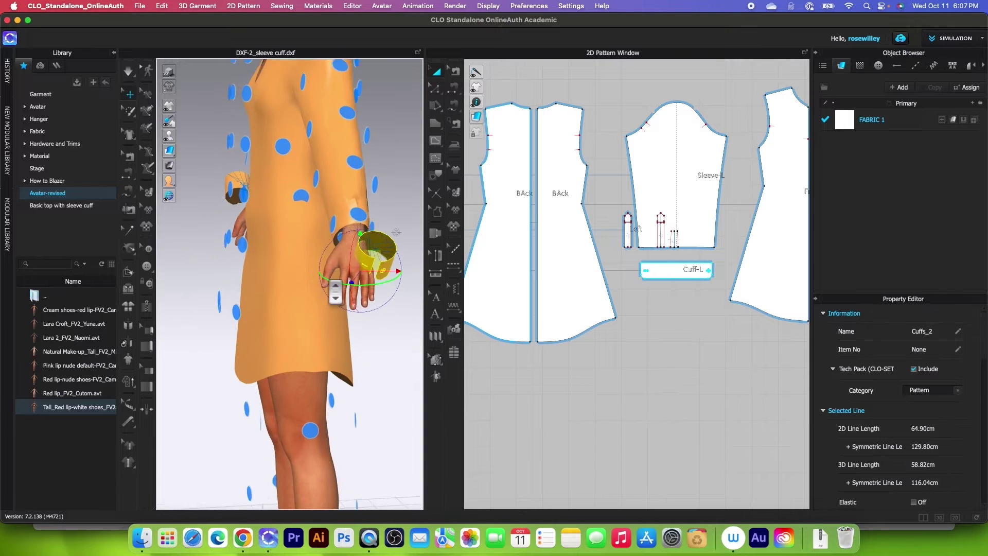
left_click(367, 210)
scroll(360, 257, "down", 3)
scroll(353, 254, "down", 4)
right_click_drag(320, 326, 394, 428)
- Simulate so Cuff-L drapes around the left wrist at the sleeve end
left_click(130, 72)
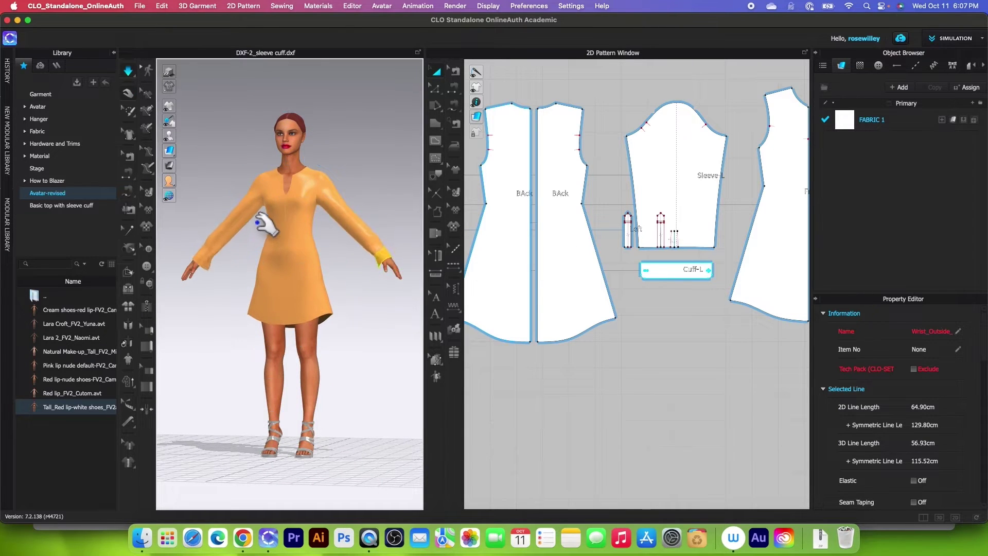
right_click_drag(262, 223, 254, 271)
scroll(258, 287, "up", 5)
left_click(291, 282)
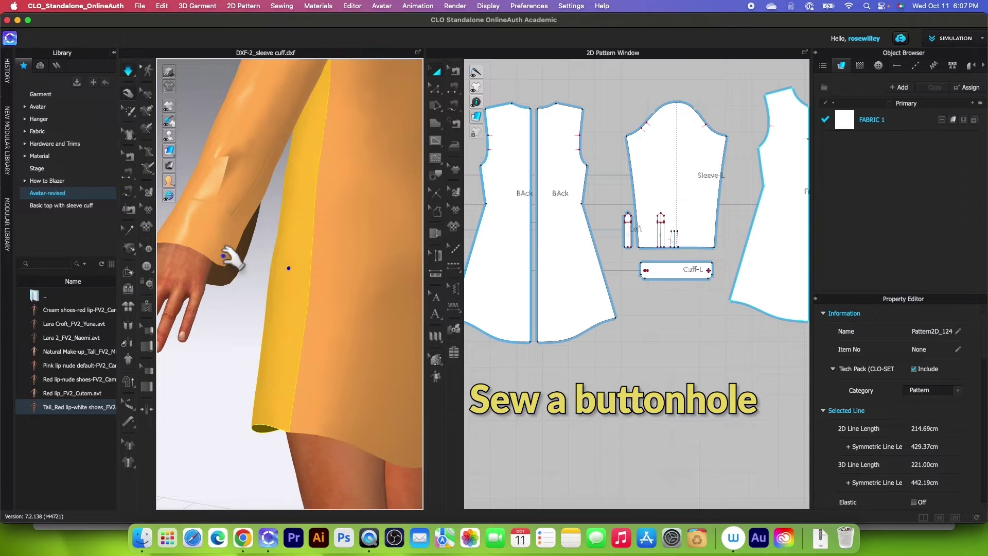
- Place a button near the right end of the Cuff-L pattern
key("Escape")
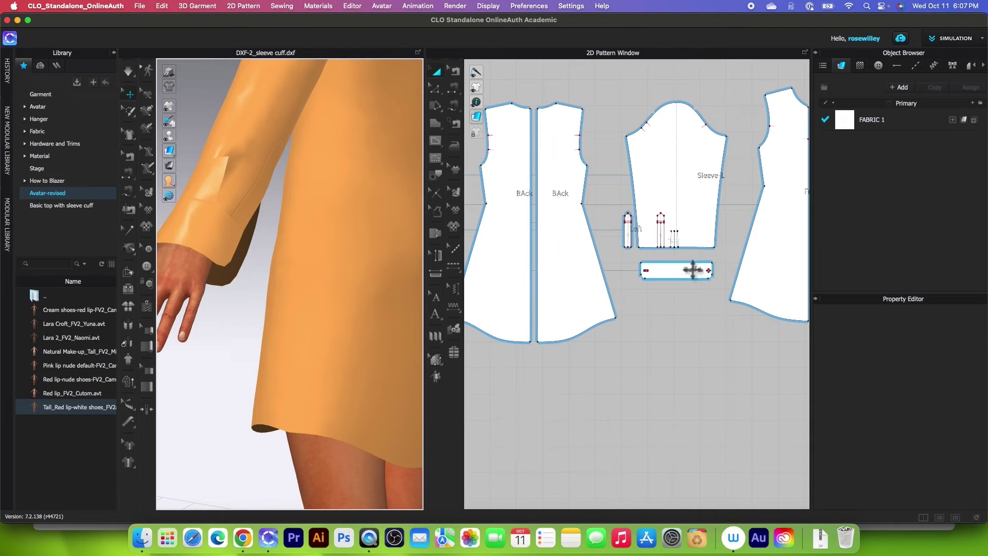
scroll(692, 268, "up", 3)
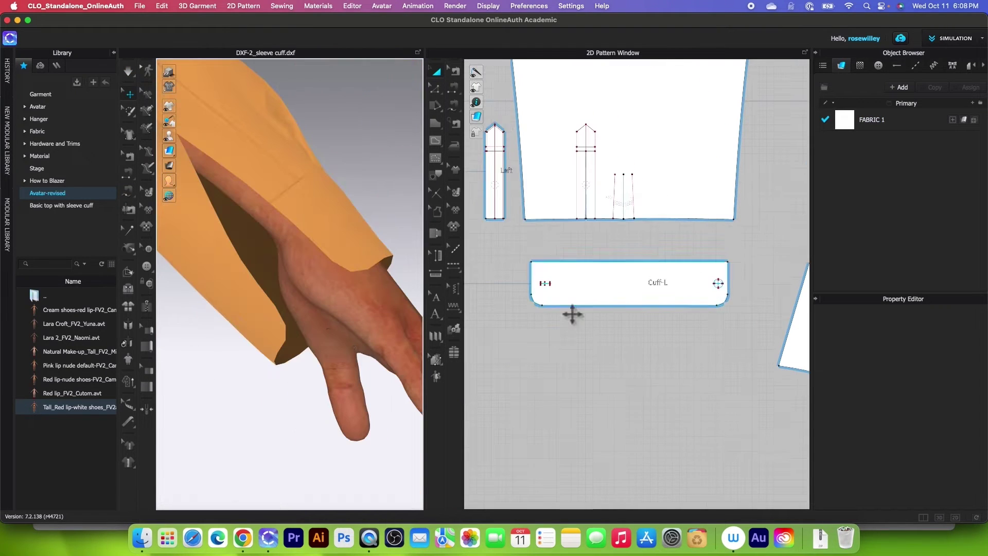
left_click(149, 267)
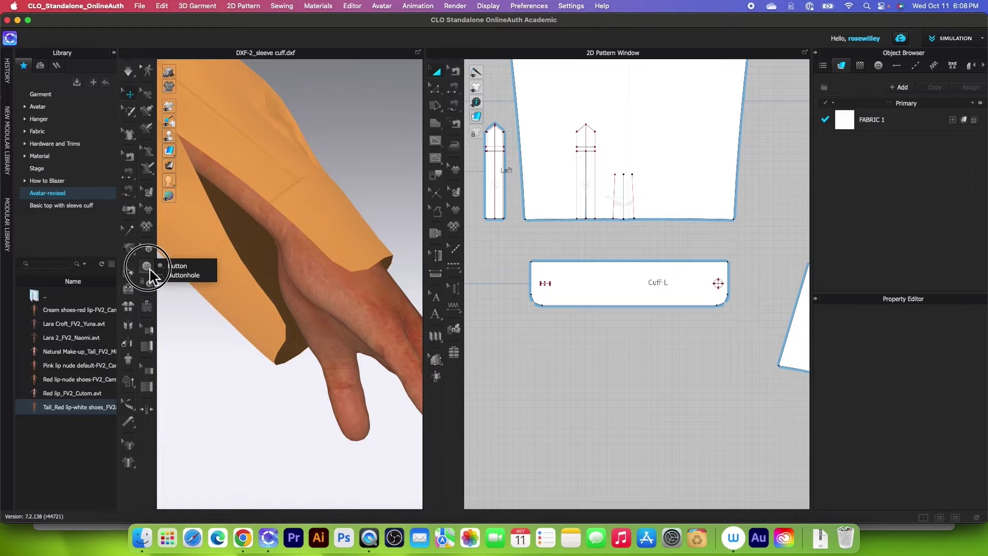
left_click(180, 266)
scroll(745, 291, "up", 5)
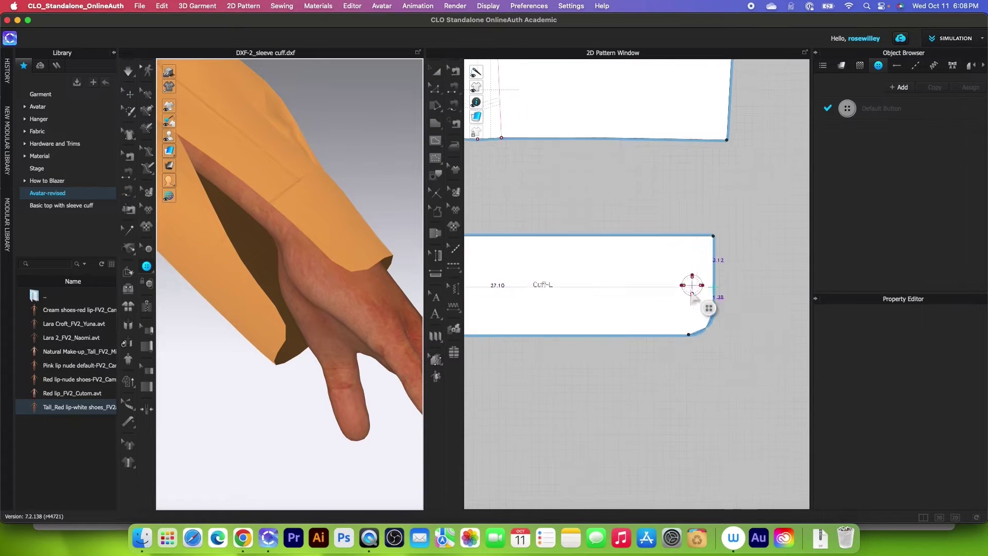
scroll(691, 286, "up", 2)
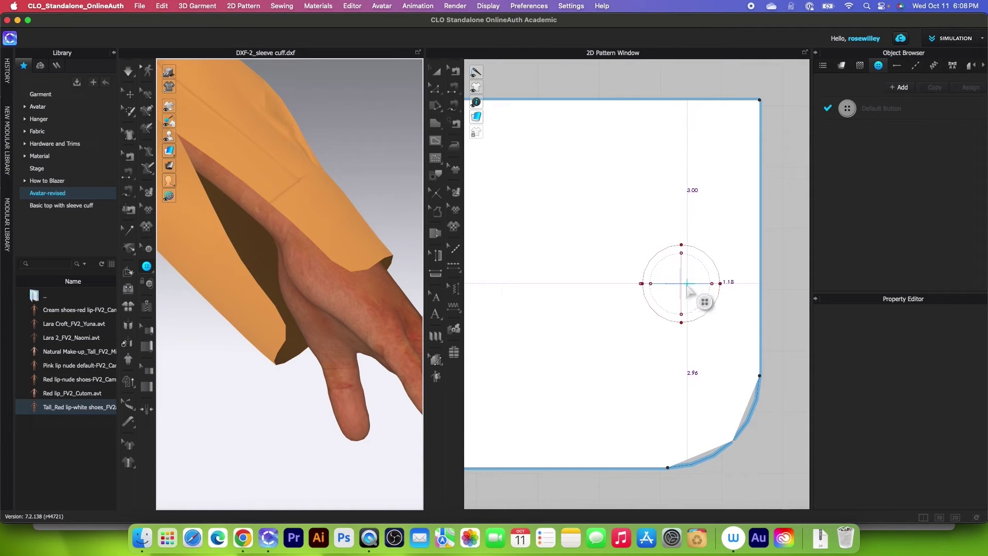
left_click(683, 290)
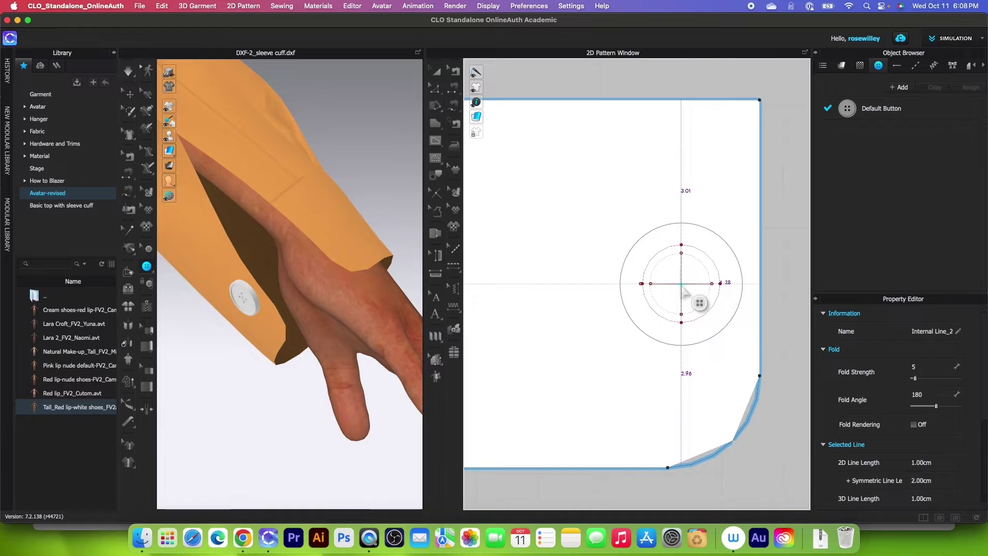
- Give the Default Button a sphere shape and a 1.5 cm width
left_click(929, 117)
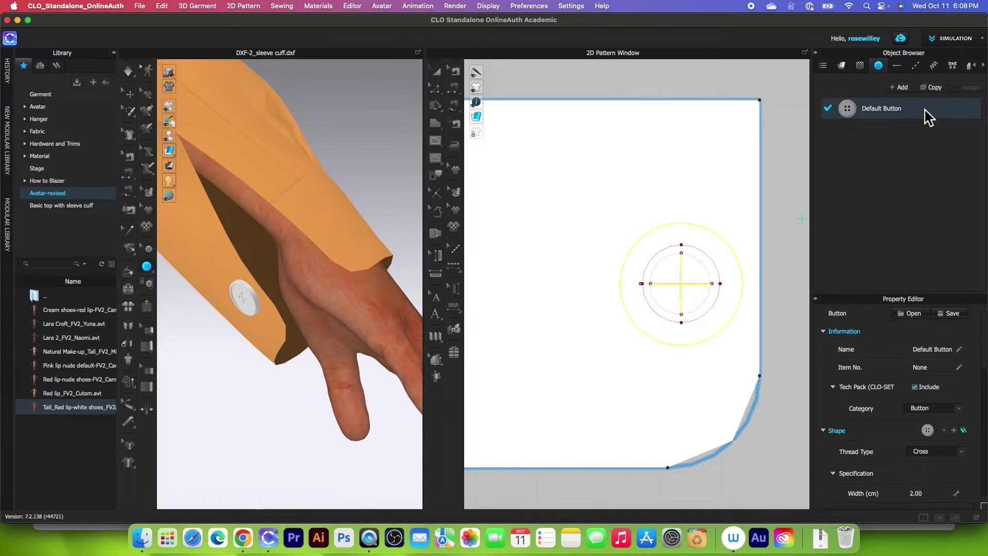
scroll(898, 432, "down", 2)
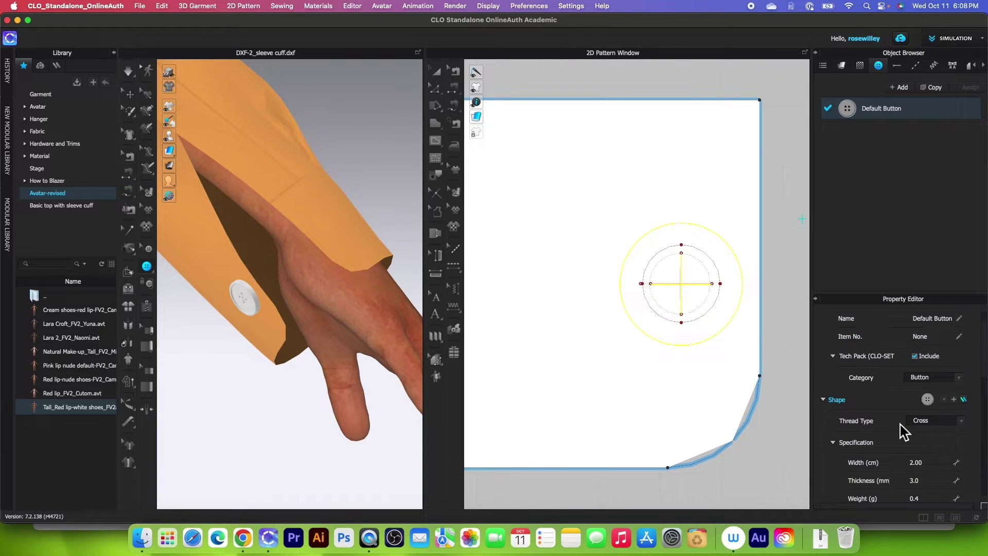
scroll(905, 431, "down", 2)
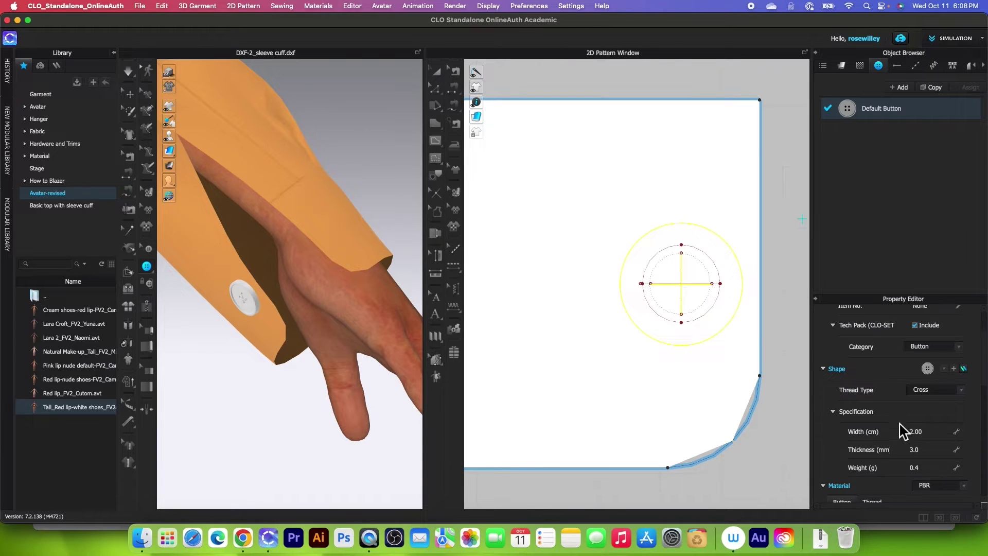
left_click(945, 369)
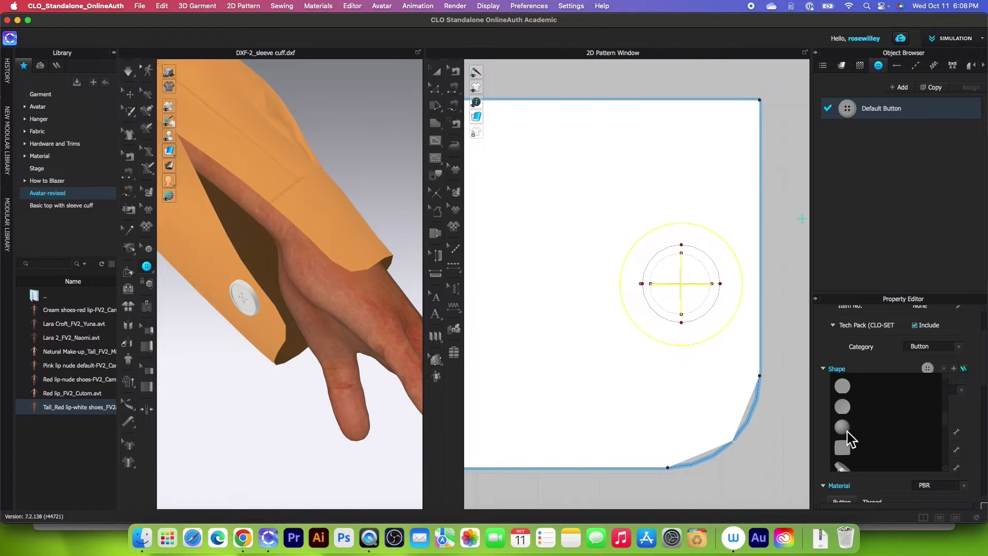
left_click(848, 432)
left_click(912, 412)
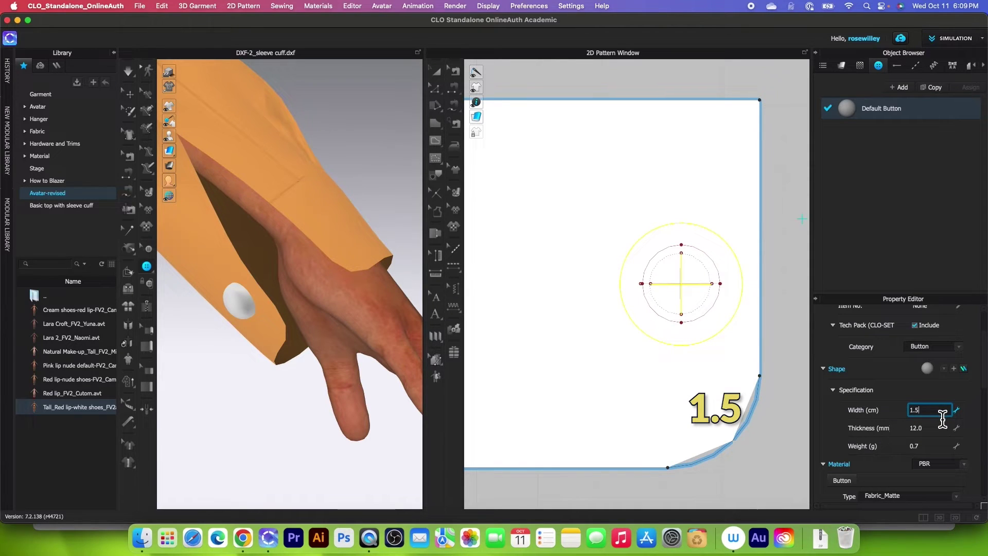
key("Return")
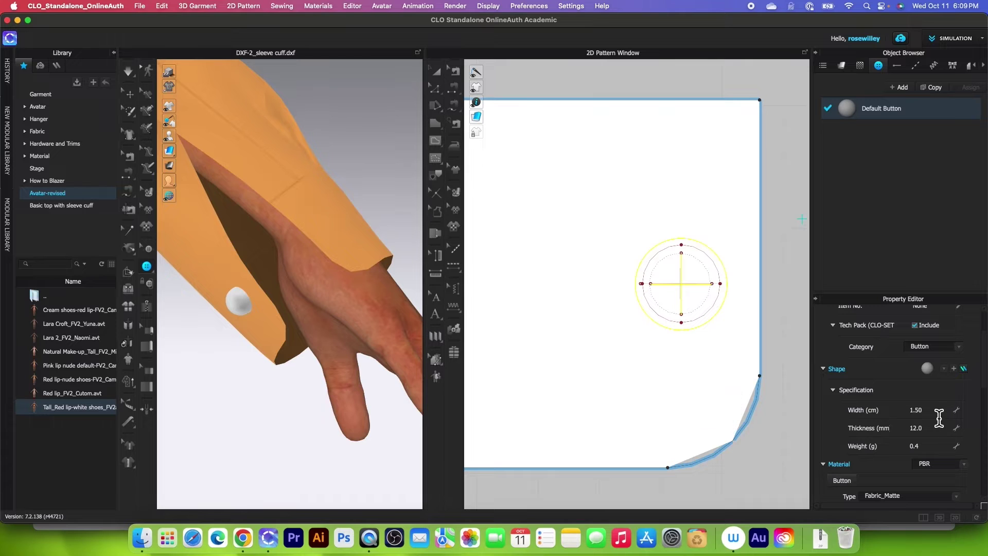
- Copy the cuff button and paste the duplicate onto the small sleeve placket piece
left_click(149, 249)
left_click(682, 287)
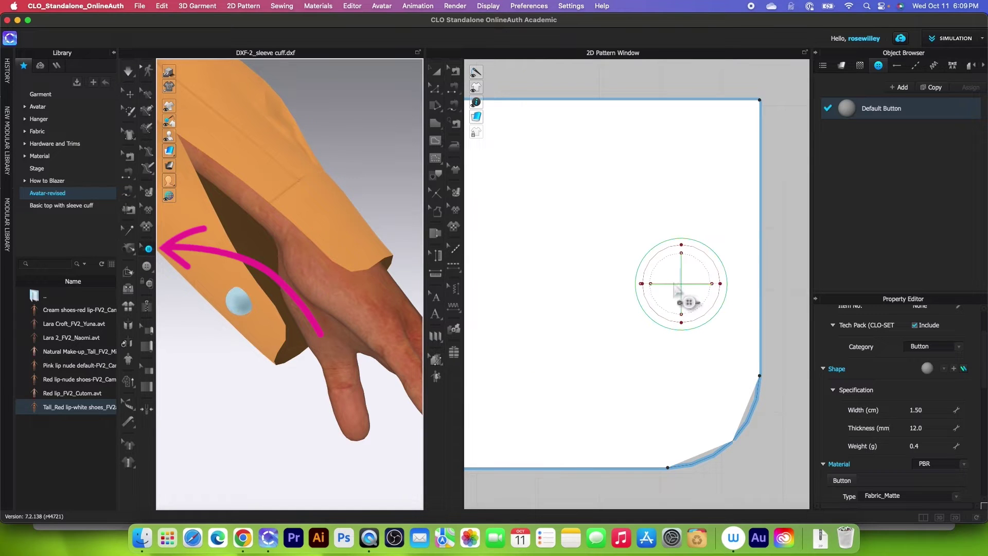
left_click(684, 287)
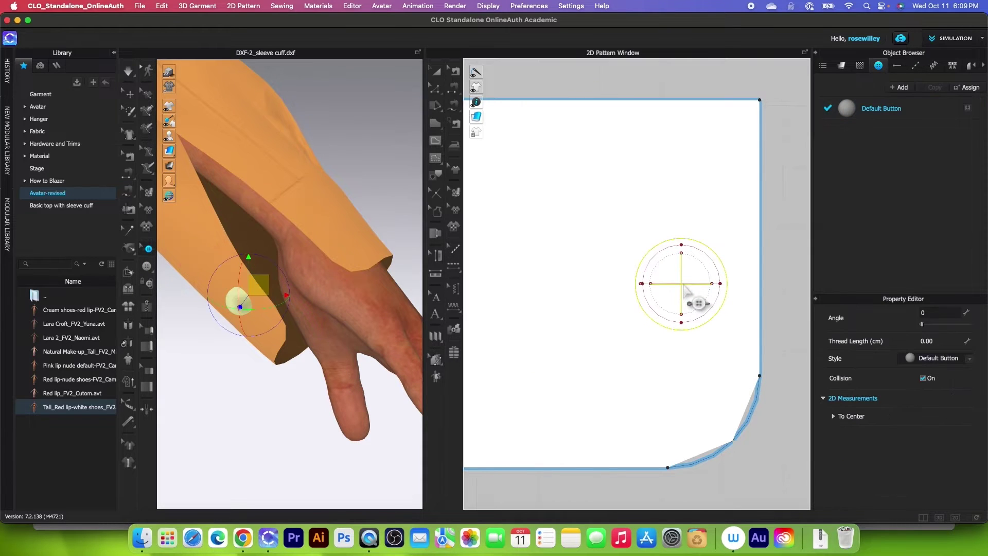
right_click(684, 287)
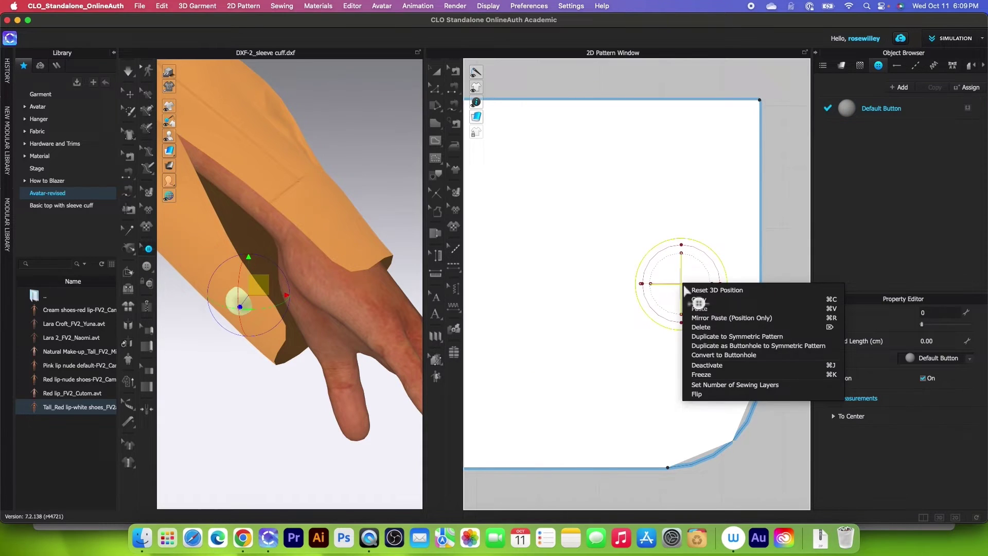
left_click(700, 308)
scroll(721, 307, "down", 5)
scroll(592, 298, "up", 8)
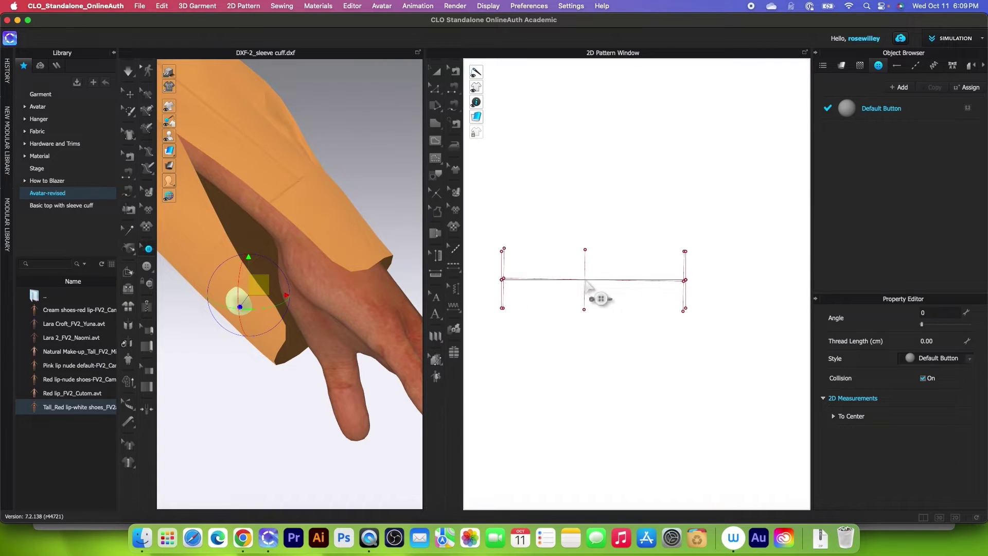
right_click(586, 280)
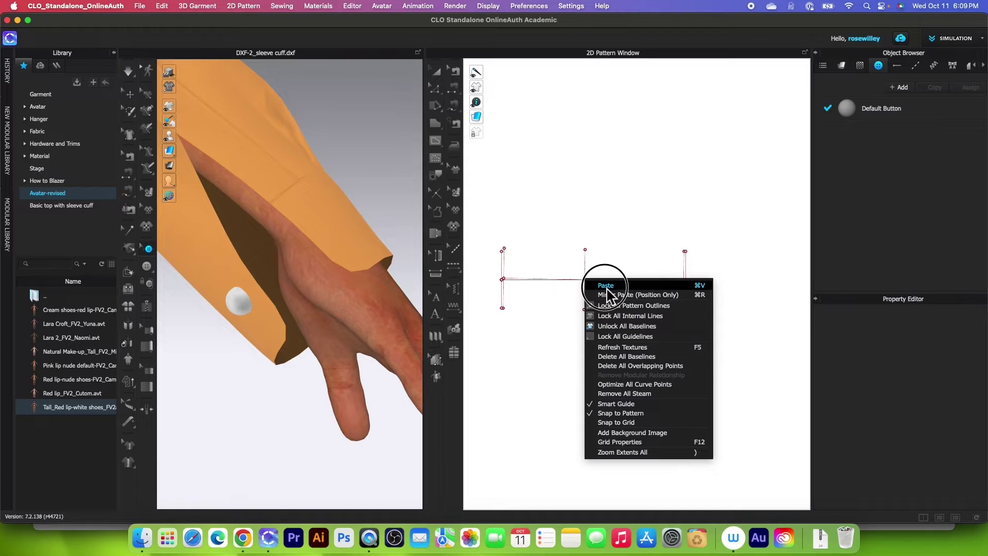
left_click(606, 286)
scroll(597, 299, "up", 2)
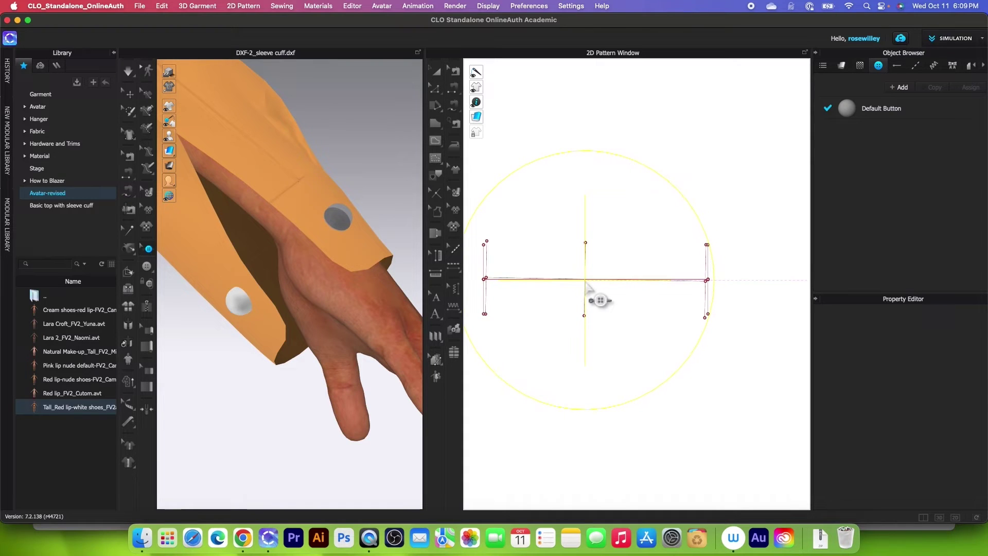
left_click(587, 284)
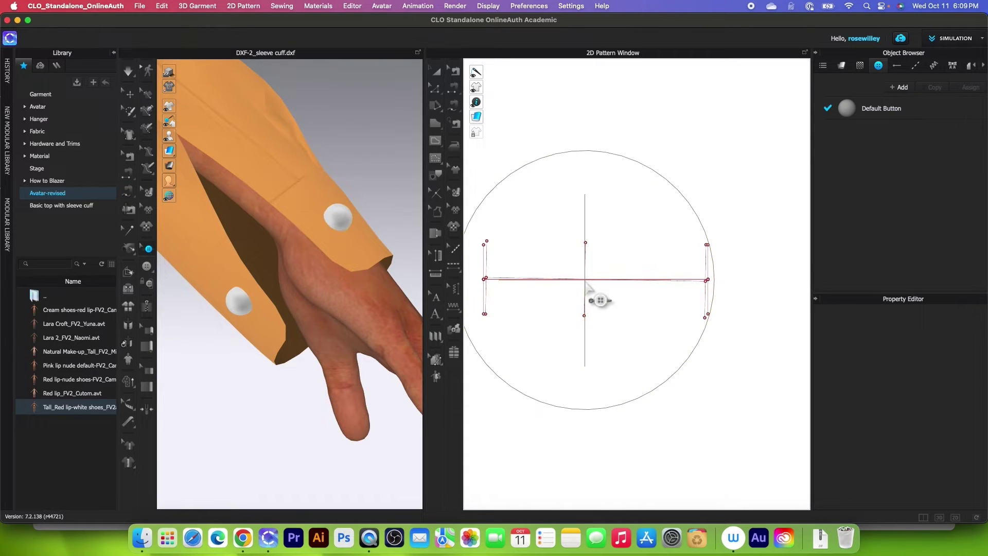
- Convert the pasted button into a Default Buttonhole with a straight shape and 1.8 cm width
left_click(586, 285)
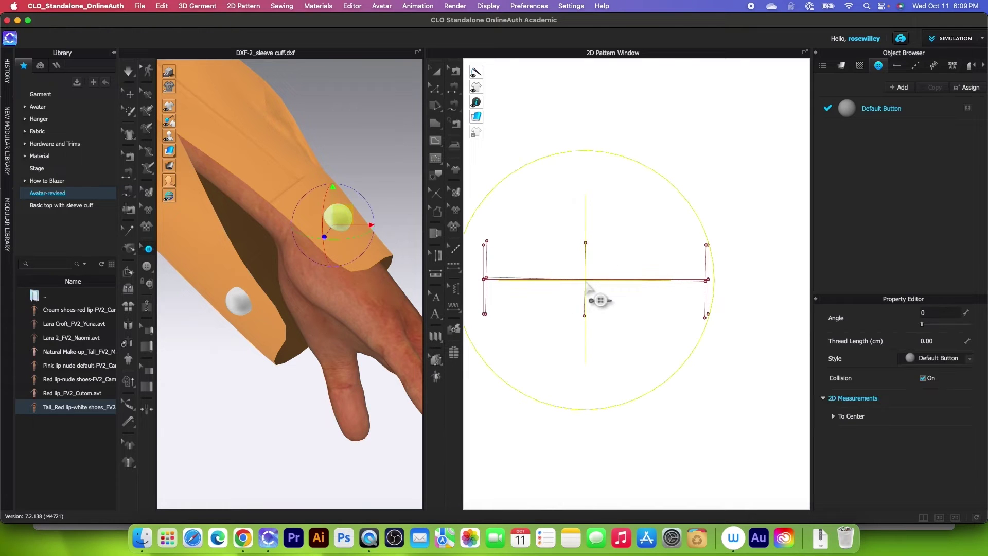
right_click(588, 286)
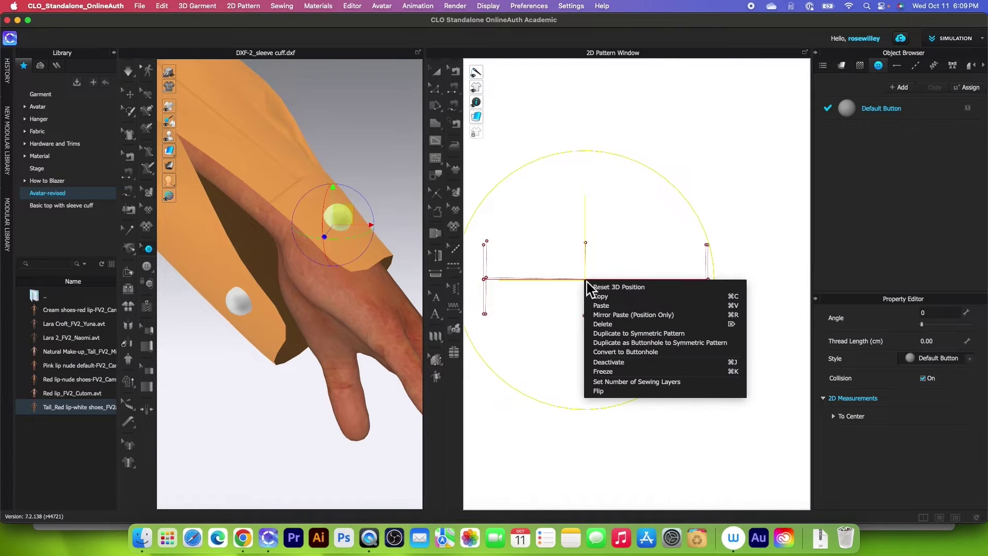
left_click(627, 354)
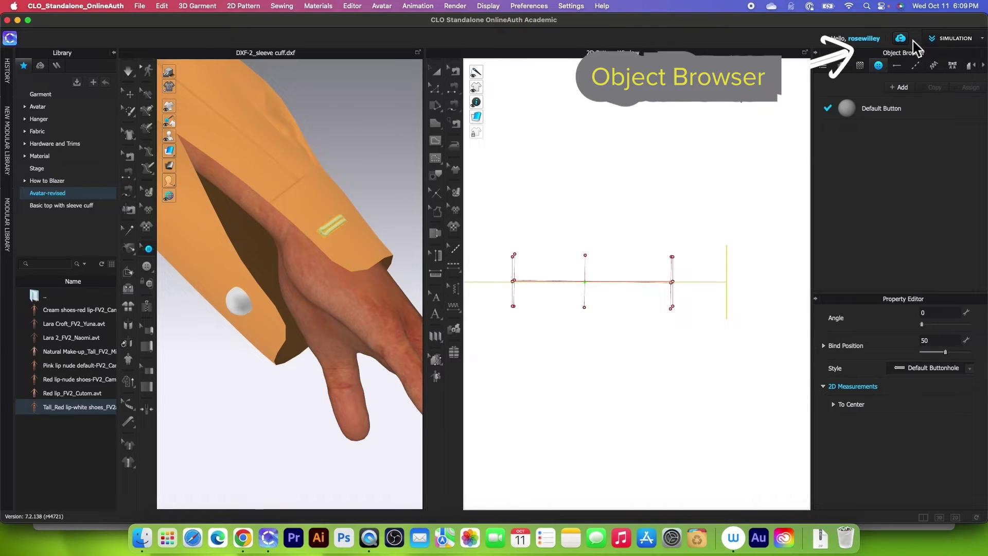
left_click(898, 66)
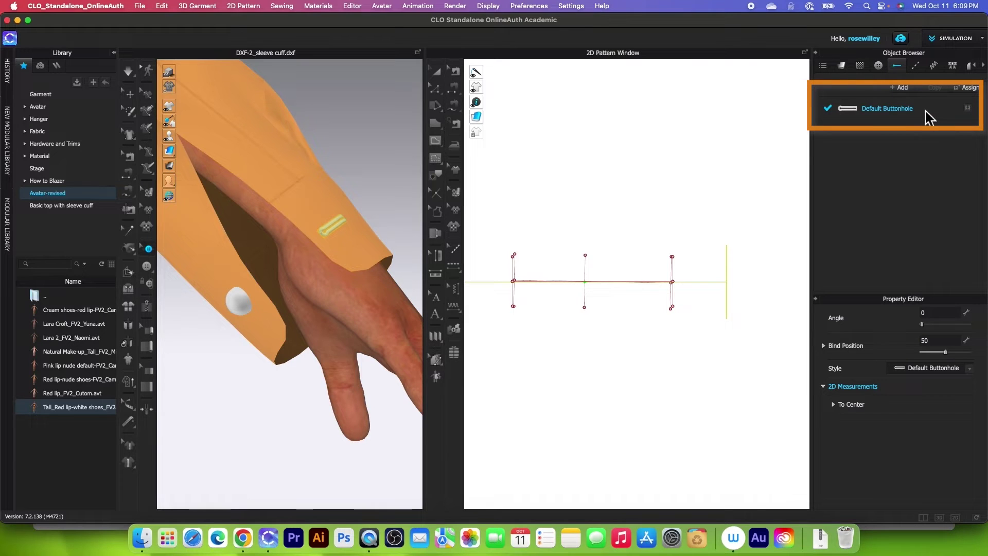
left_click(930, 118)
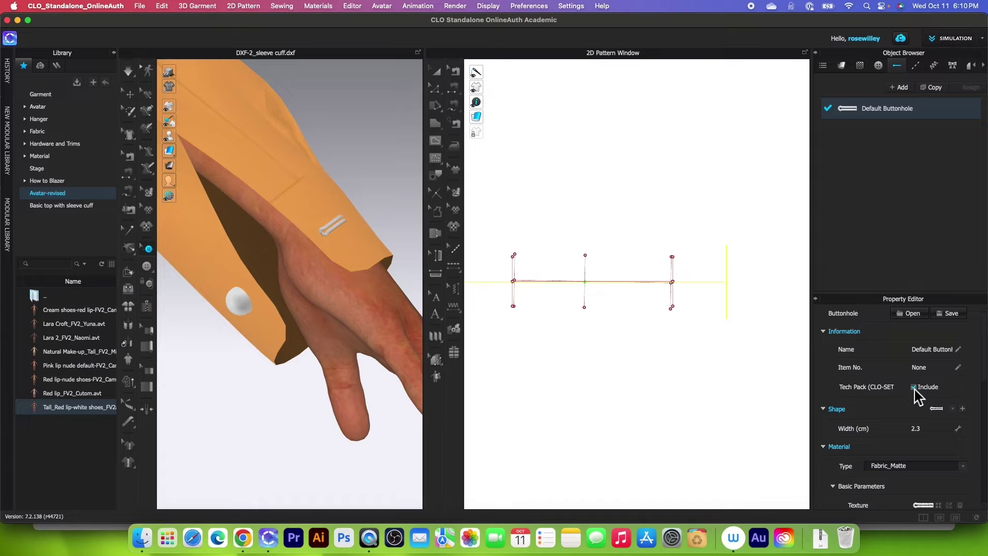
left_click(953, 410)
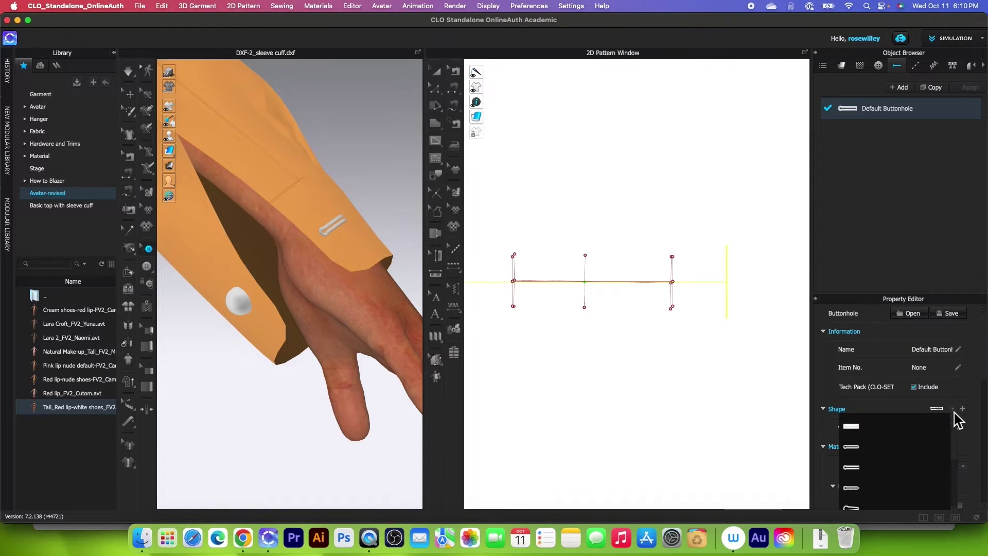
left_click(858, 449)
left_click(921, 428)
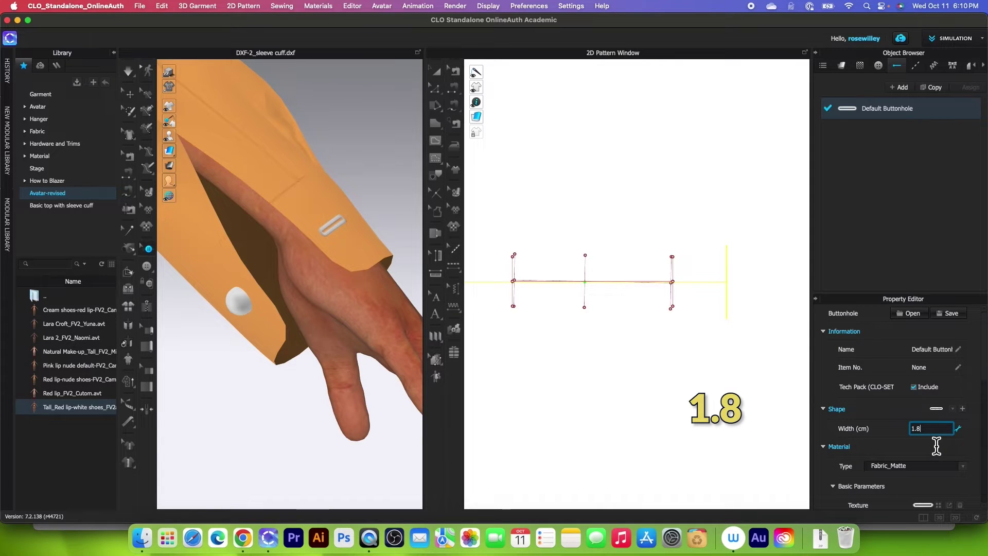
key("Return")
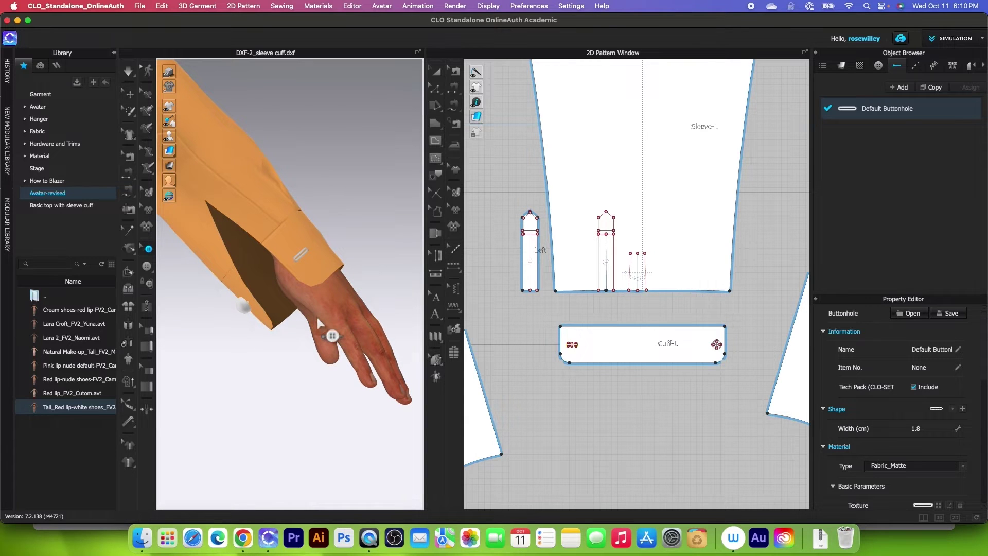
- Draw a vertical internal line across Cuff-L from top edge to bottom edge
right_click_drag(276, 315, 335, 360)
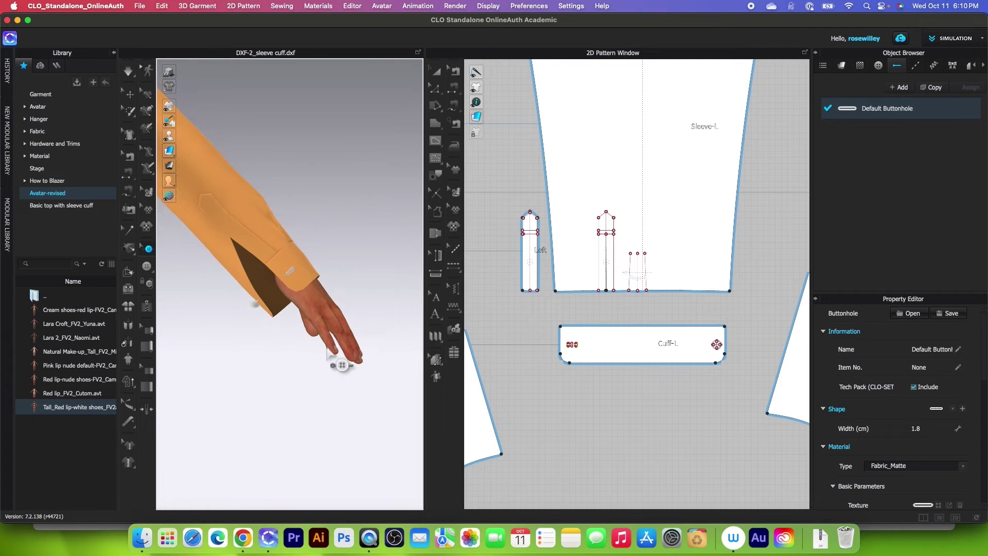
scroll(347, 364, "up", 3)
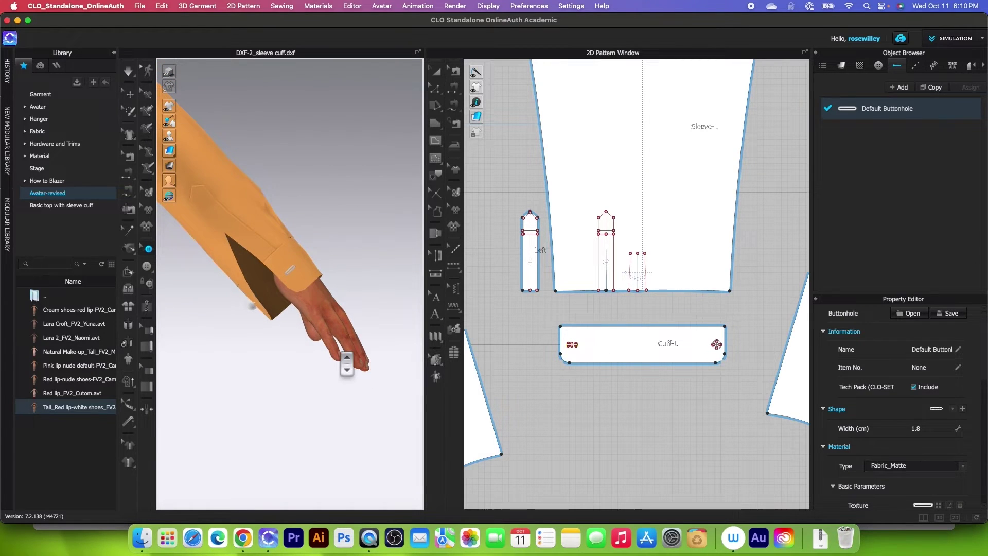
key("g")
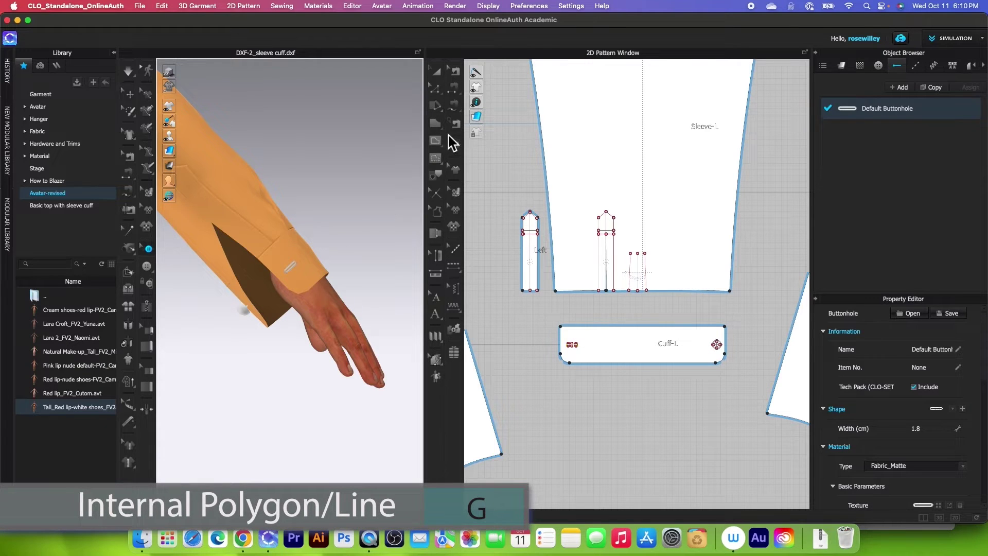
left_click_drag(435, 141, 475, 148)
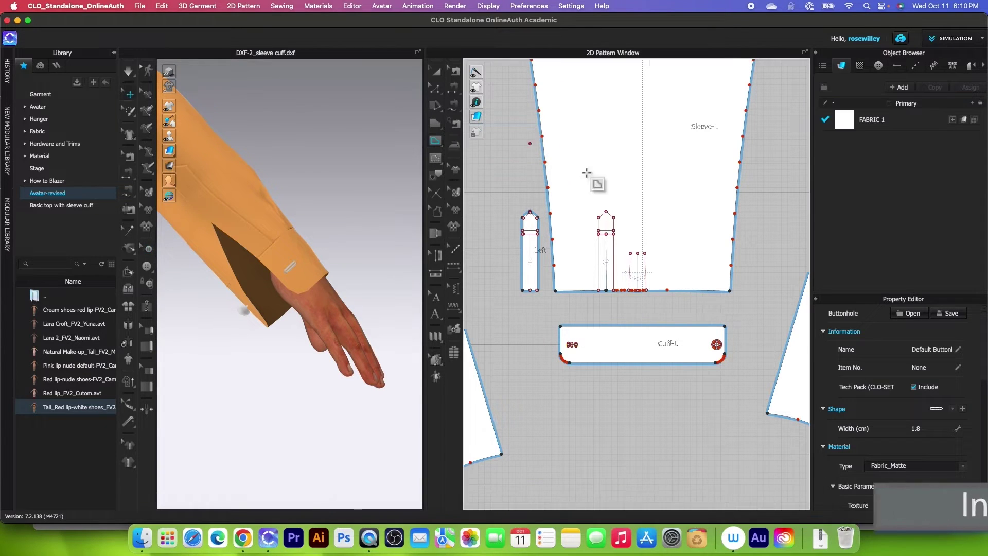
scroll(608, 380, "up", 5)
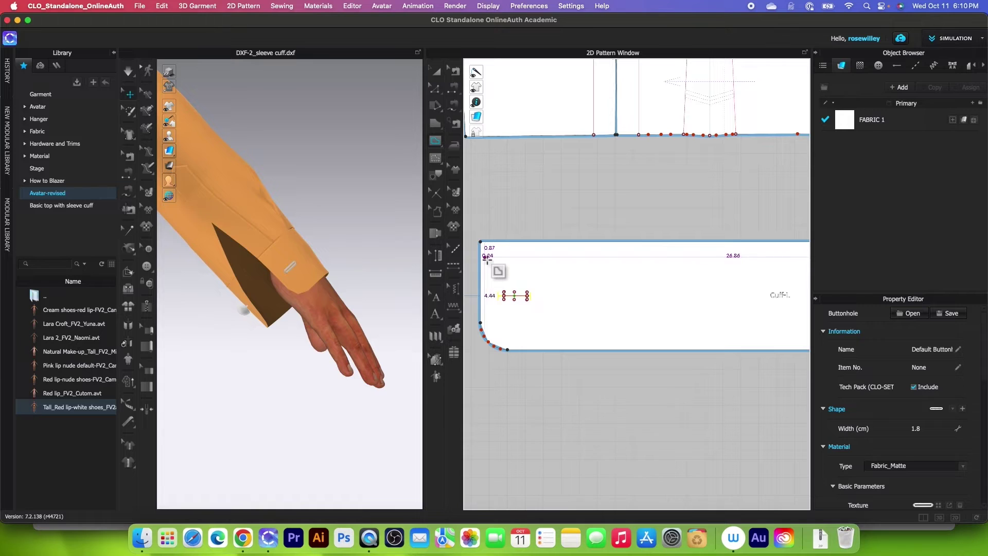
left_click(586, 242)
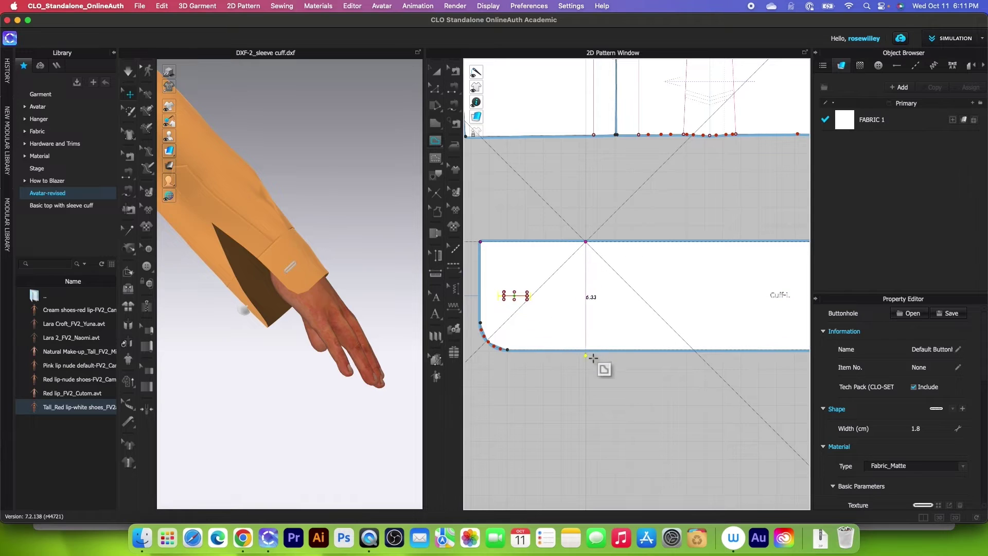
left_click(586, 350)
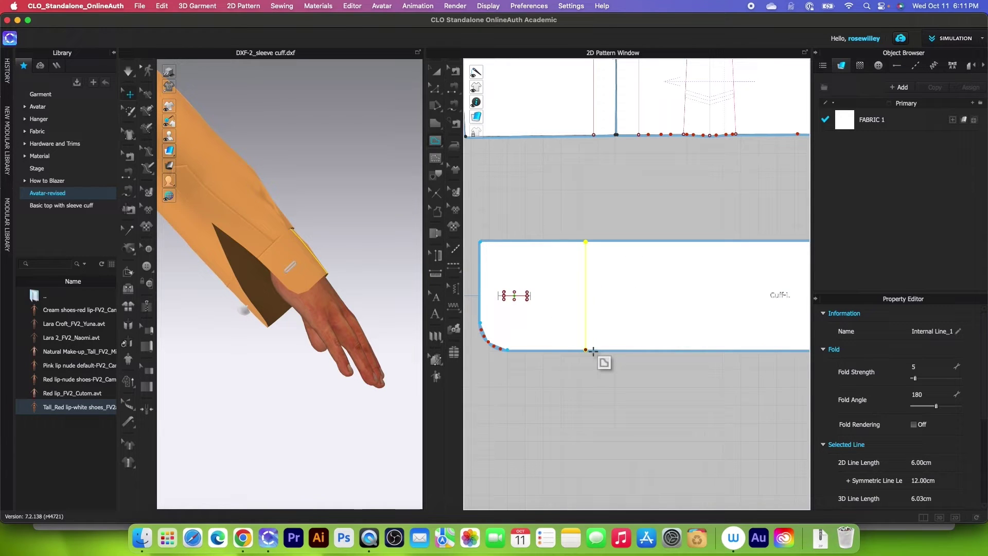
- Cut & Sew Cuff-L along the new internal line into two pieces
key("z")
left_click(436, 90)
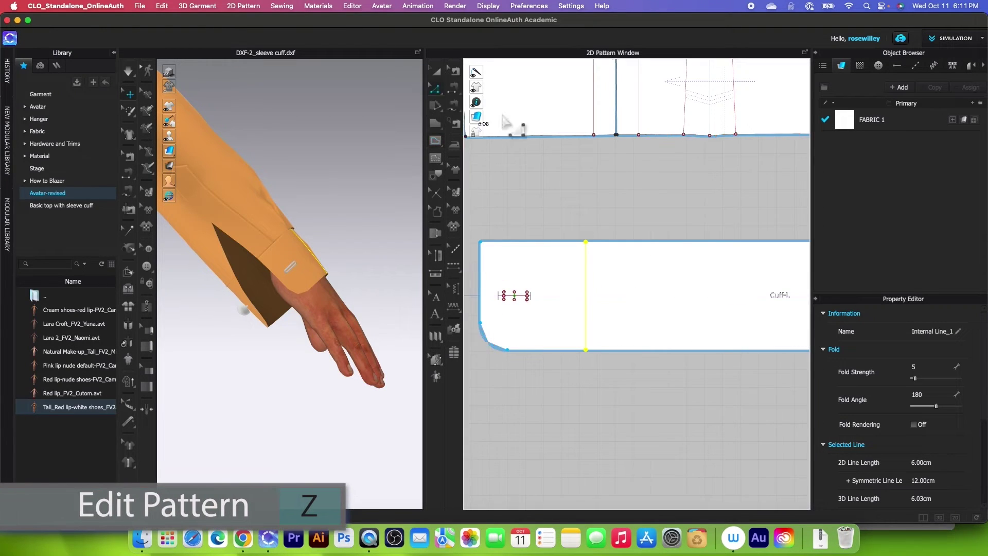
right_click(588, 297)
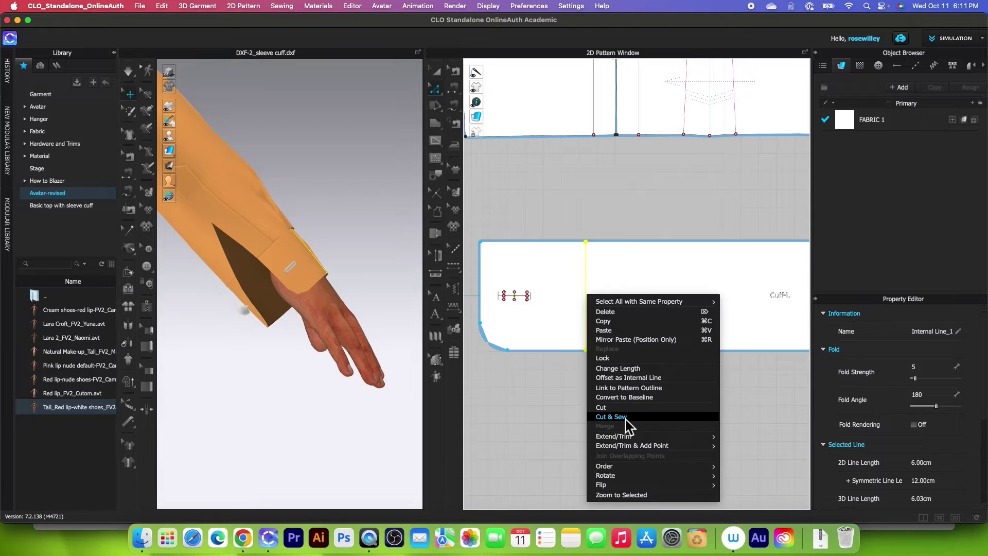
left_click(631, 418)
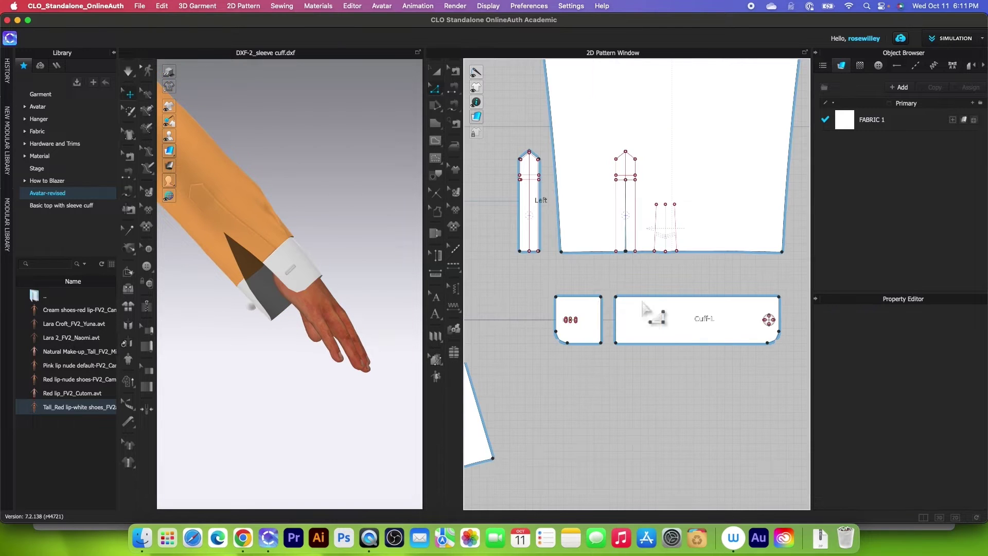
left_click(435, 74)
- Reset the two cuff pieces' arrangement and move them back around the wrist
left_click(728, 320)
right_click(733, 324)
left_click(741, 329)
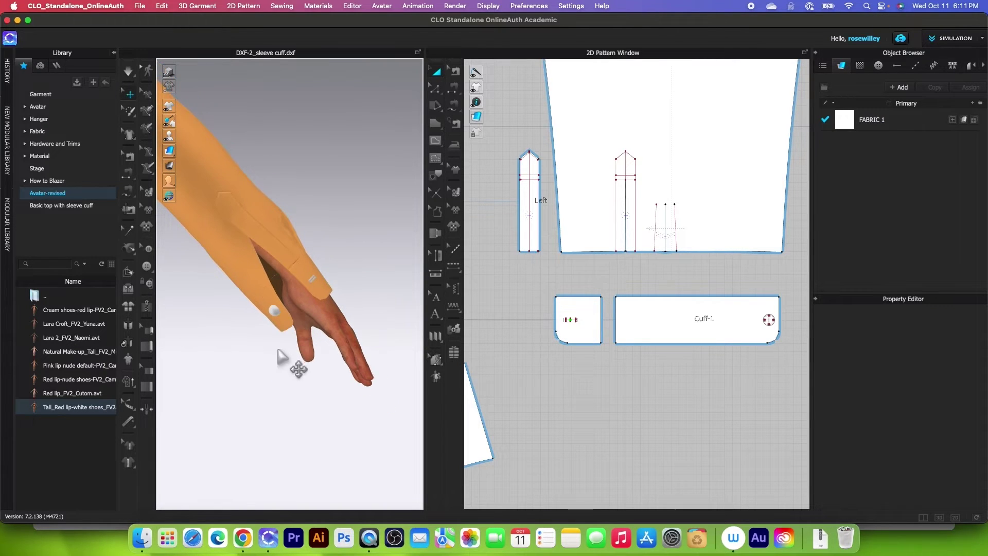
right_click_drag(283, 357, 358, 293)
left_click_drag(275, 306, 239, 329)
right_click_drag(238, 330, 270, 331)
left_click_drag(267, 329, 249, 304)
left_click_drag(258, 311, 315, 327)
scroll(243, 293, "up", 3)
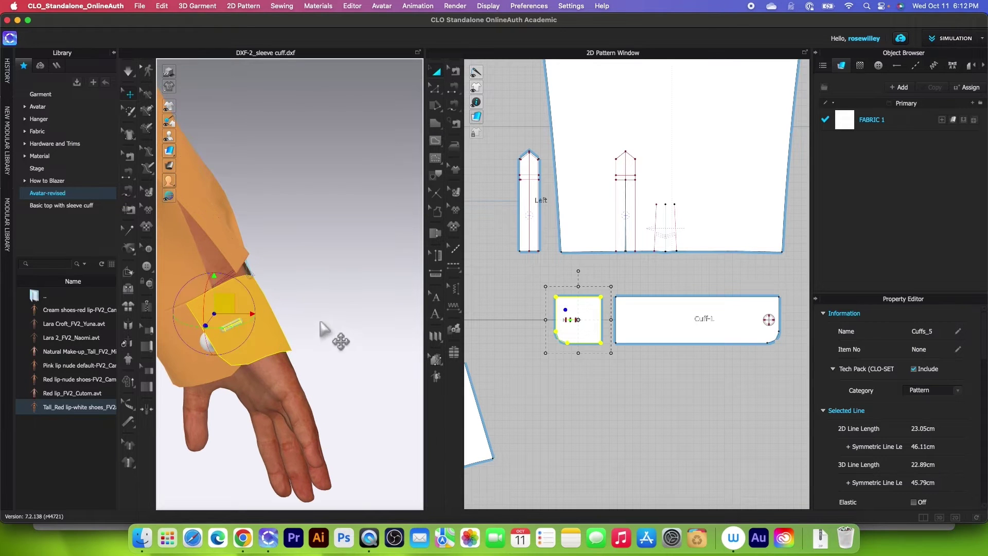
right_click_drag(335, 358, 364, 260)
left_click(243, 358)
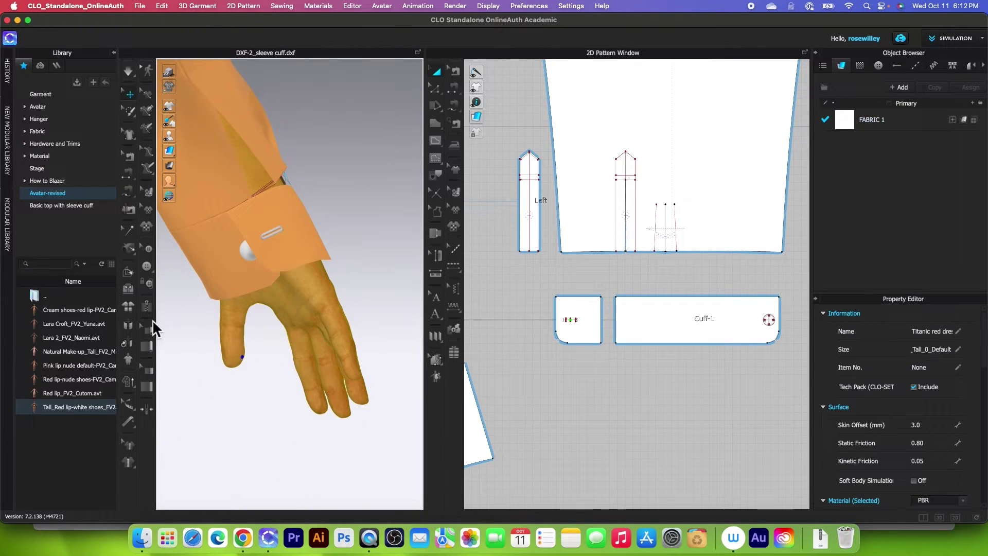
left_click(184, 327)
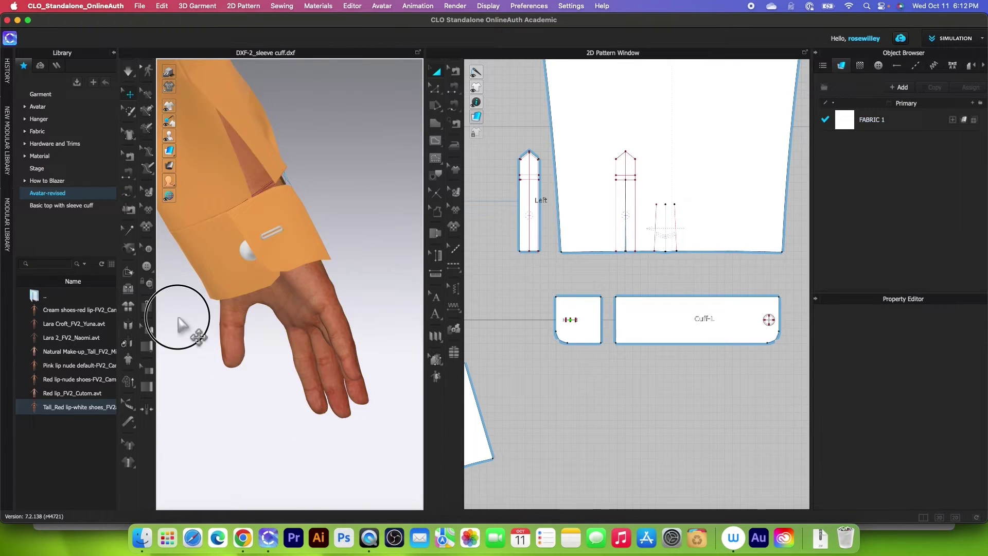
- Fasten the cuff button into its buttonhole and simulate the sleeve to settle
left_click(151, 284)
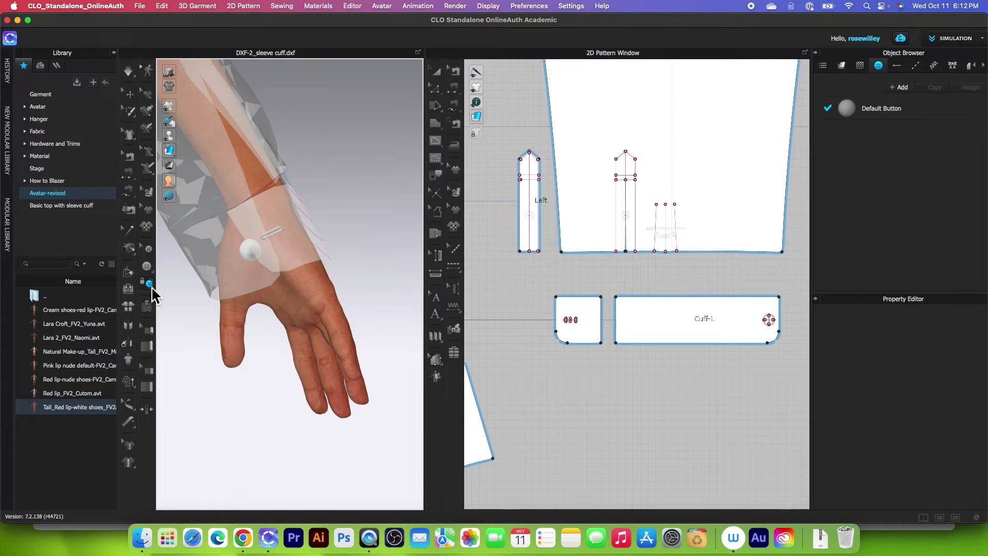
left_click(249, 254)
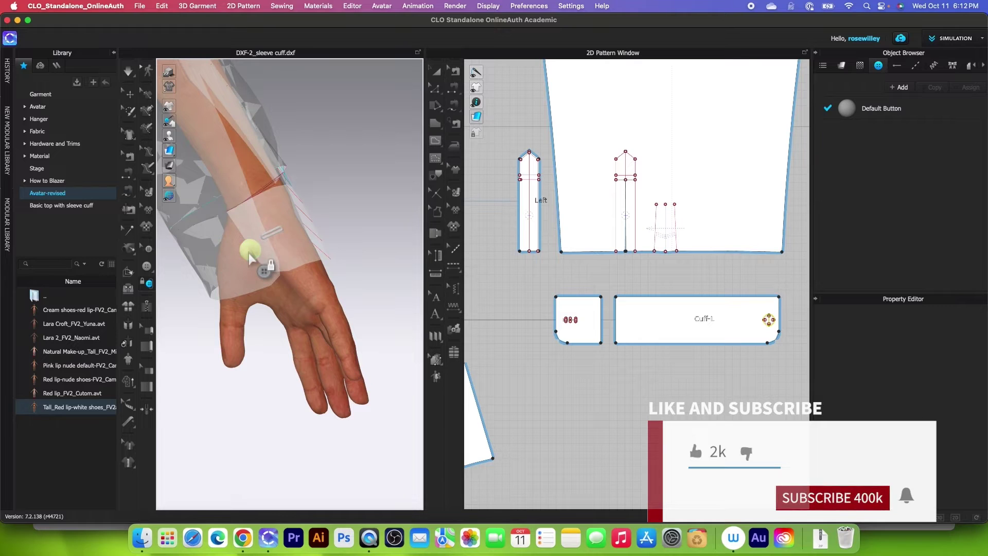
left_click(275, 236)
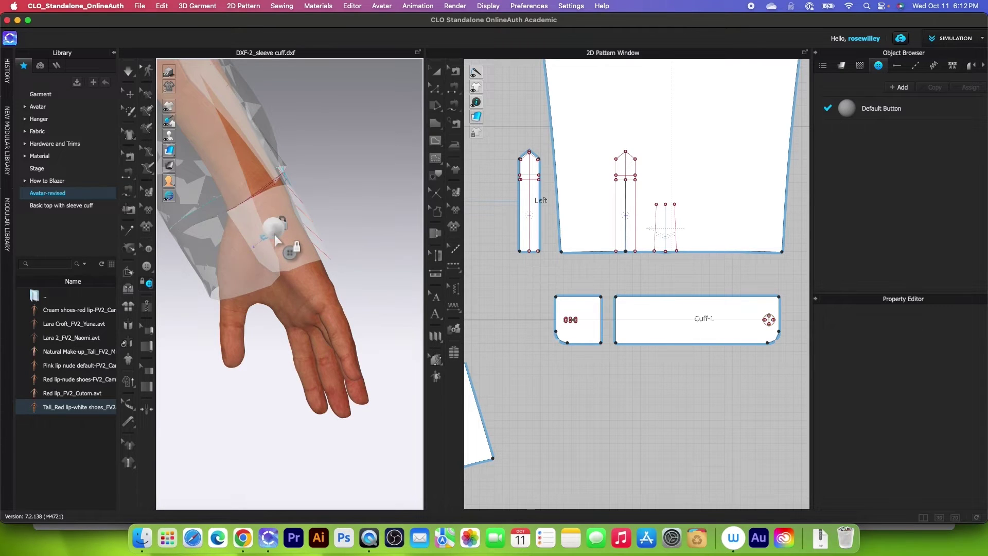
left_click(129, 72)
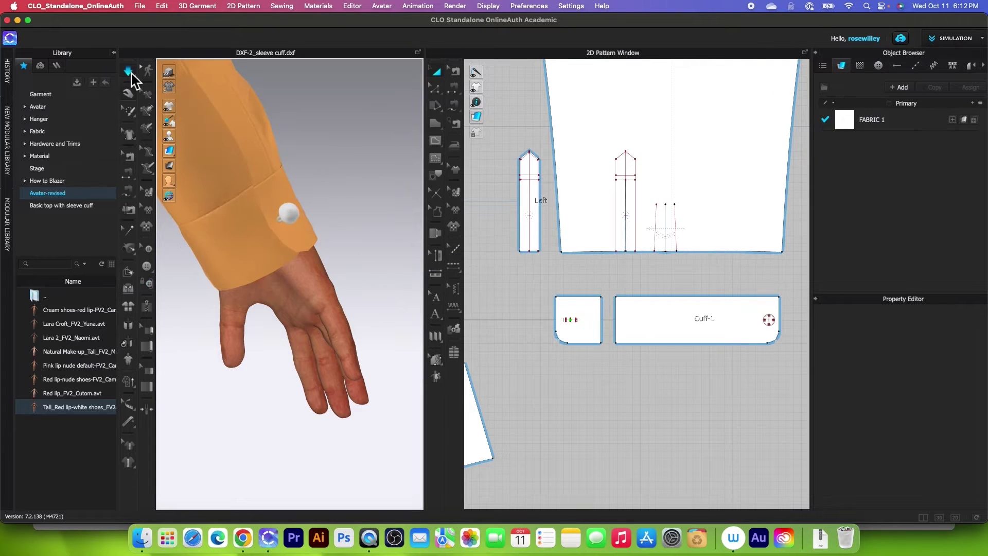
left_click(129, 73)
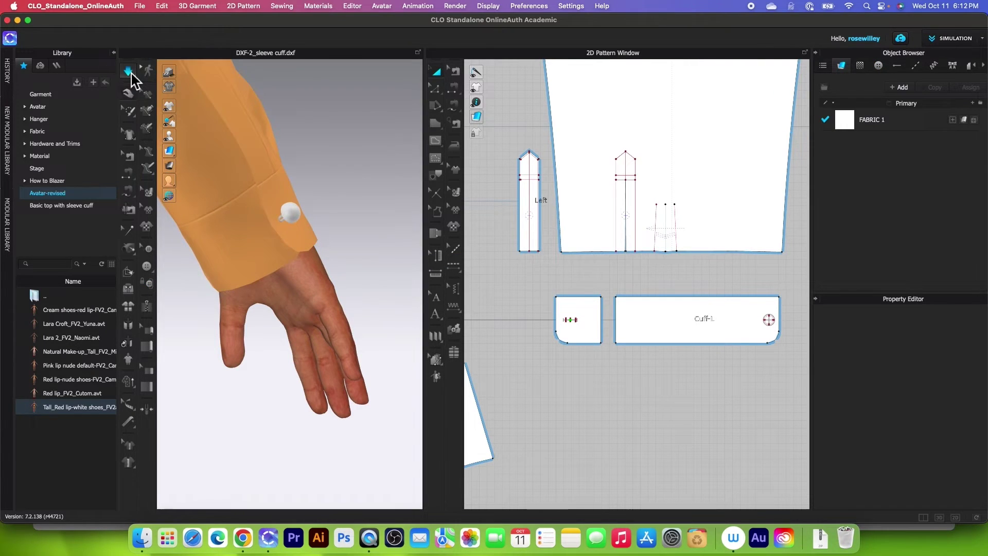
left_click(439, 73)
scroll(403, 284, "down", 3)
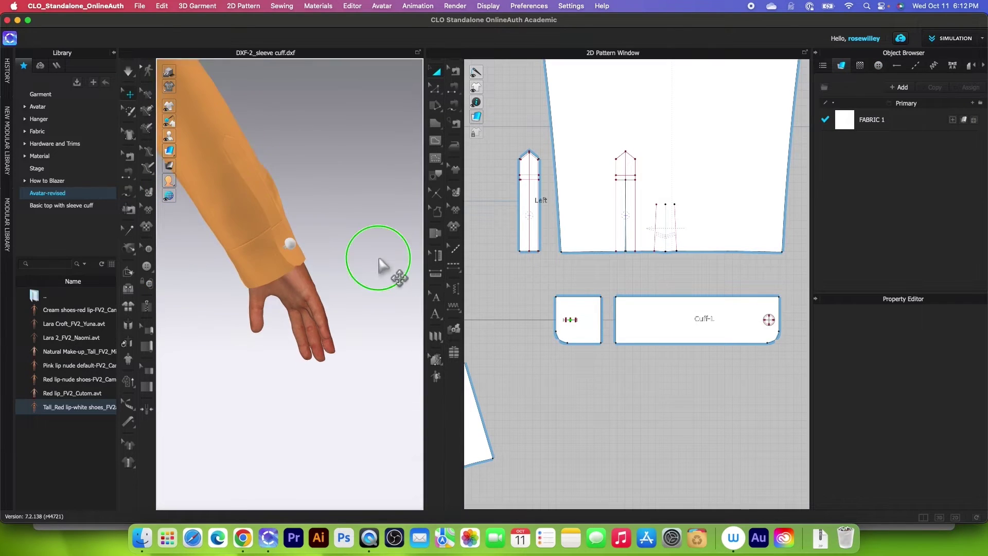
- Widen the 3D window and orbit to view the dress from back and side
scroll(378, 265, "down", 3)
scroll(353, 331, "down", 1)
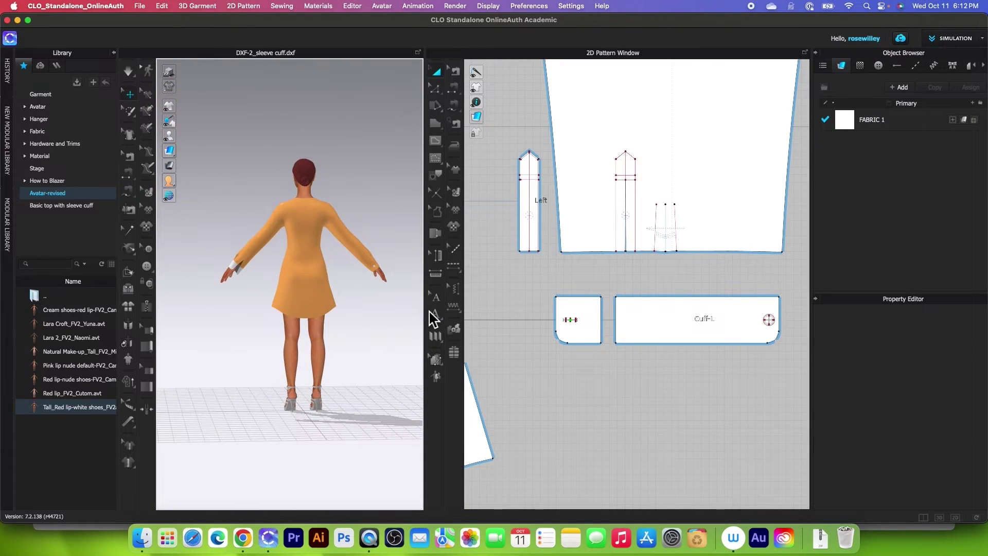
left_click_drag(431, 316, 520, 319)
scroll(403, 320, "up", 4)
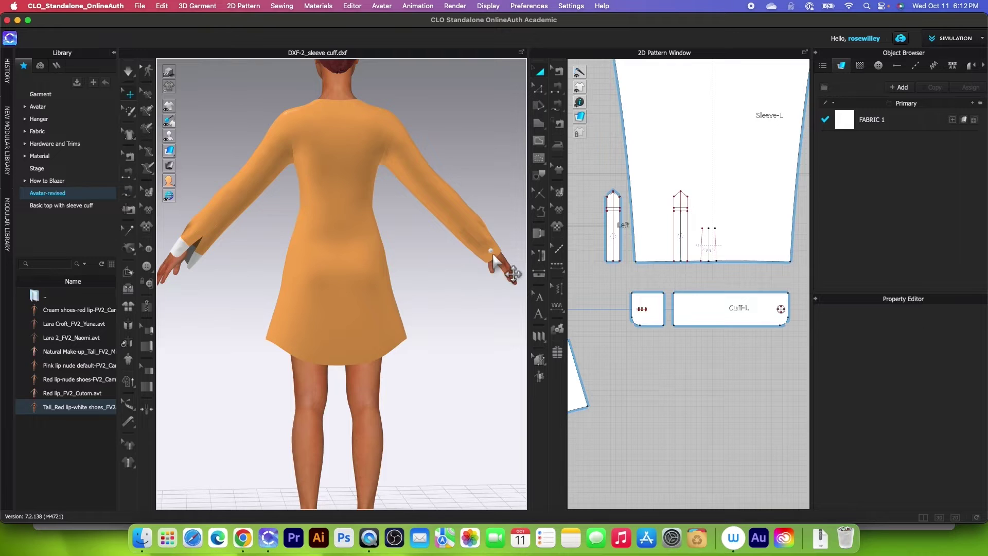
right_click_drag(494, 262, 341, 337)
scroll(348, 300, "down", 3)
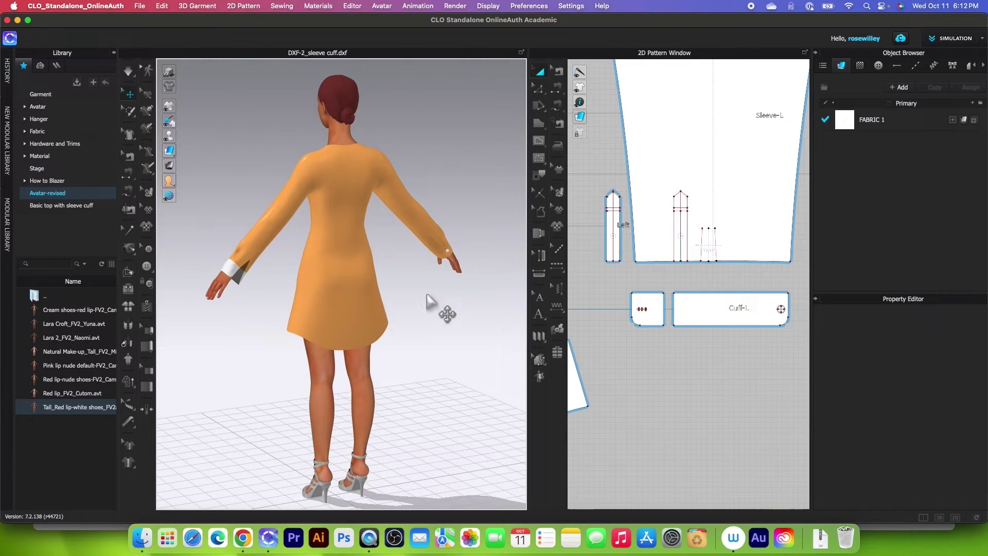
scroll(433, 294, "up", 3)
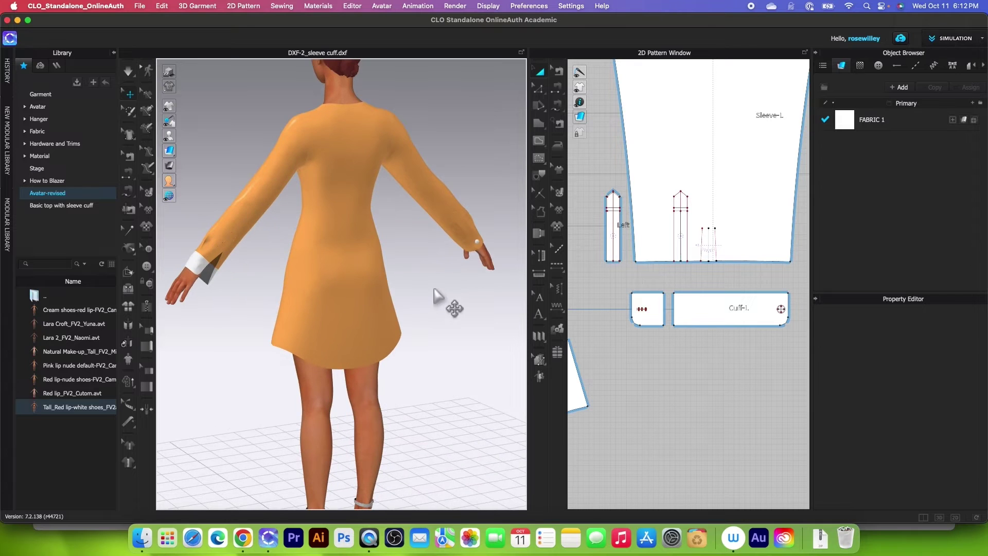
right_click_drag(440, 288, 431, 312)
- Select the left sleeve and zoom in to inspect its buttoned cuff
left_click(342, 205)
scroll(376, 299, "down", 3)
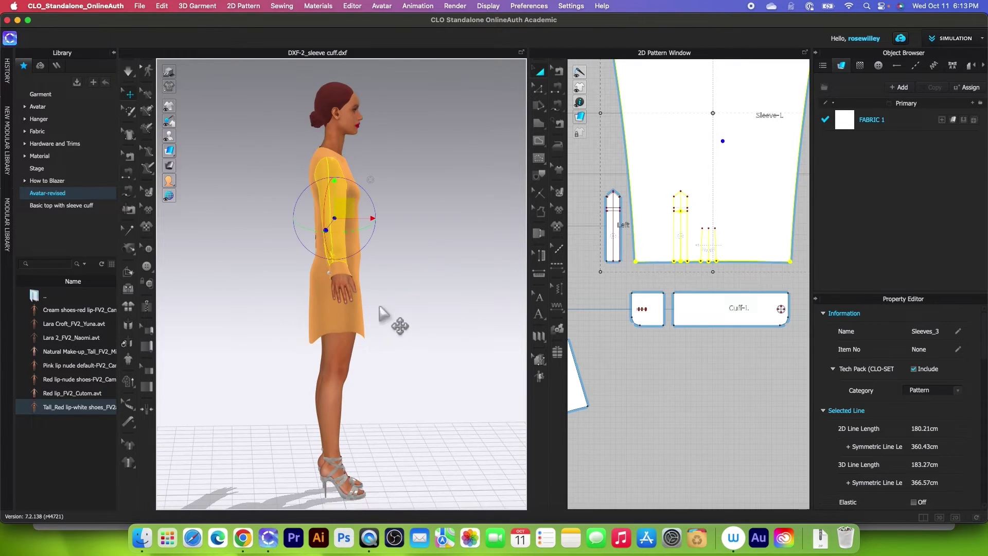
scroll(726, 291, "down", 5)
scroll(677, 319, "up", 2)
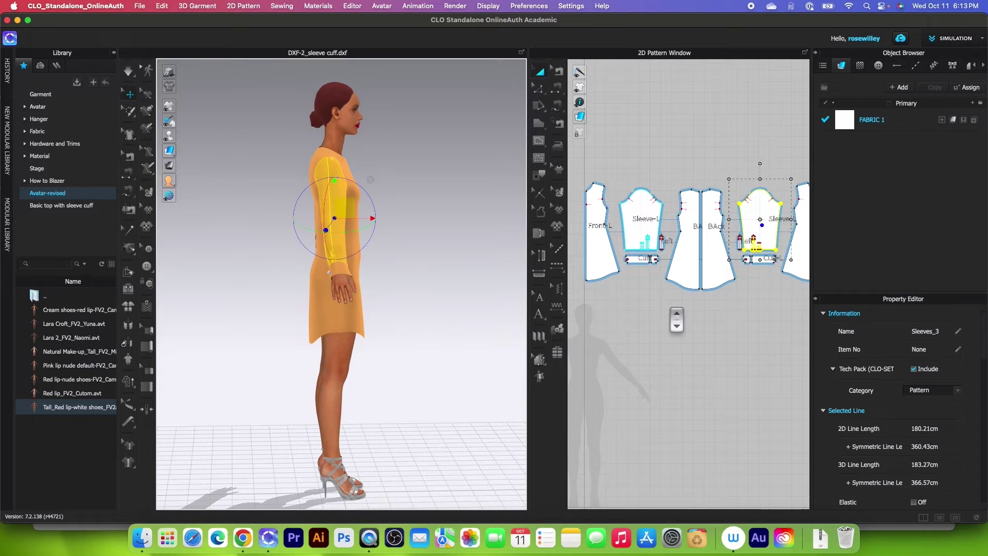
scroll(669, 309, "down", 2)
key("Delete")
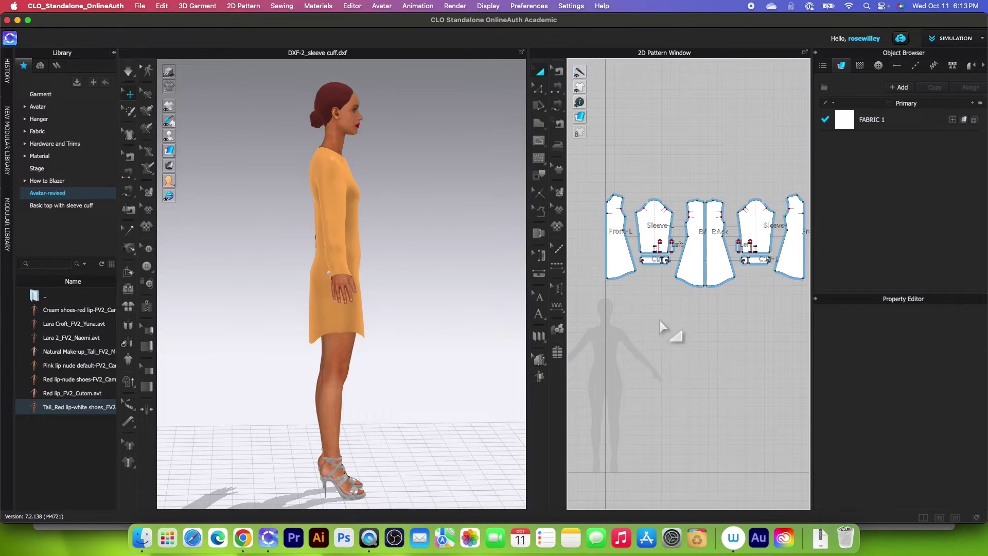
- Delete the selected sleeve and cuff pieces and switch to the front view
key("super+z")
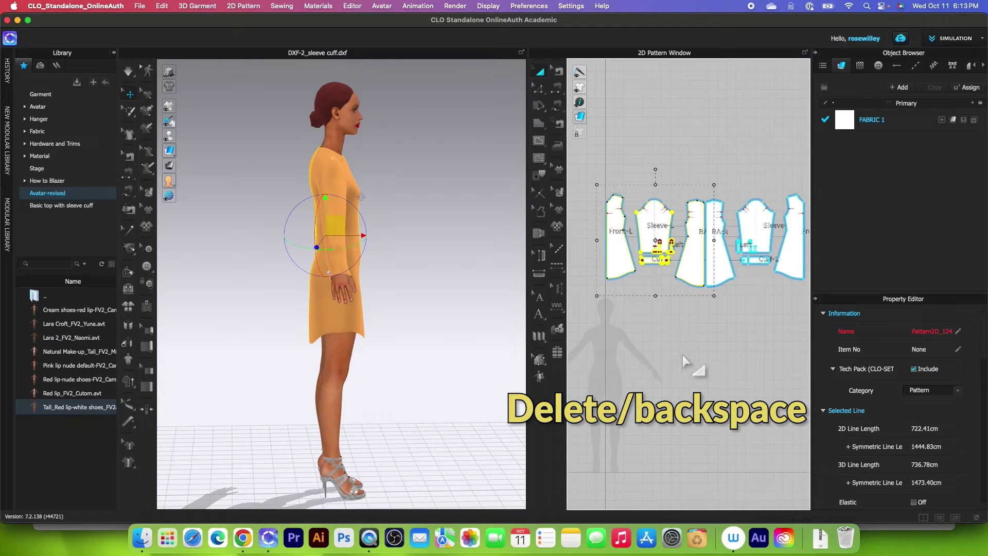
key("Delete")
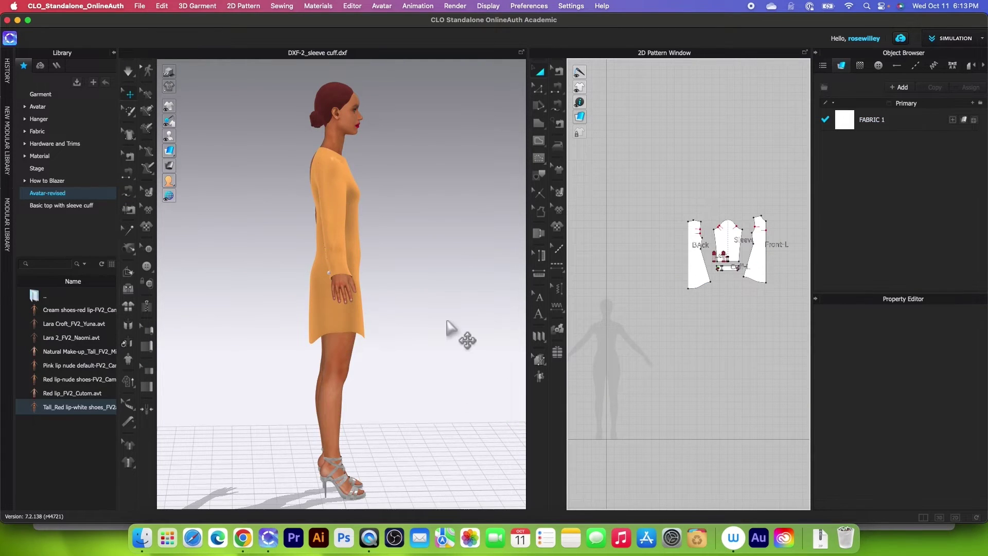
key("2")
scroll(451, 345, "up", 3)
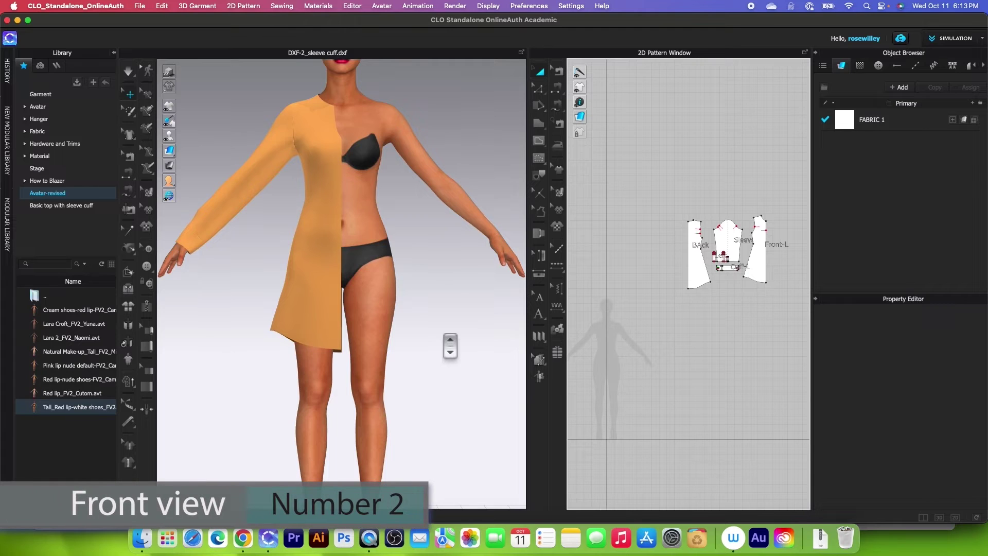
scroll(693, 339, "down", 2)
- Create a Symmetric Pattern (with Sewing) copy of the remaining half-dress pieces
left_click_drag(627, 208, 760, 348)
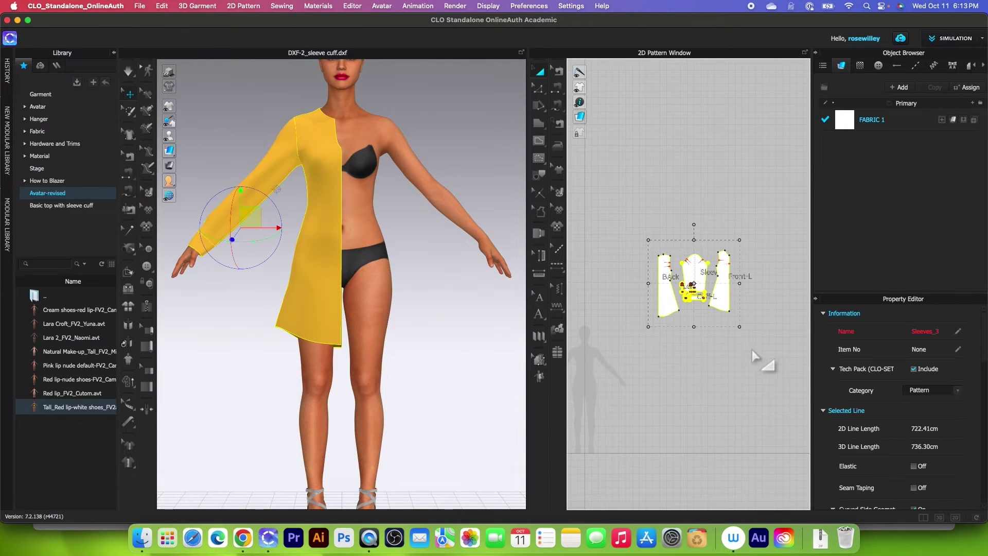
right_click(730, 294)
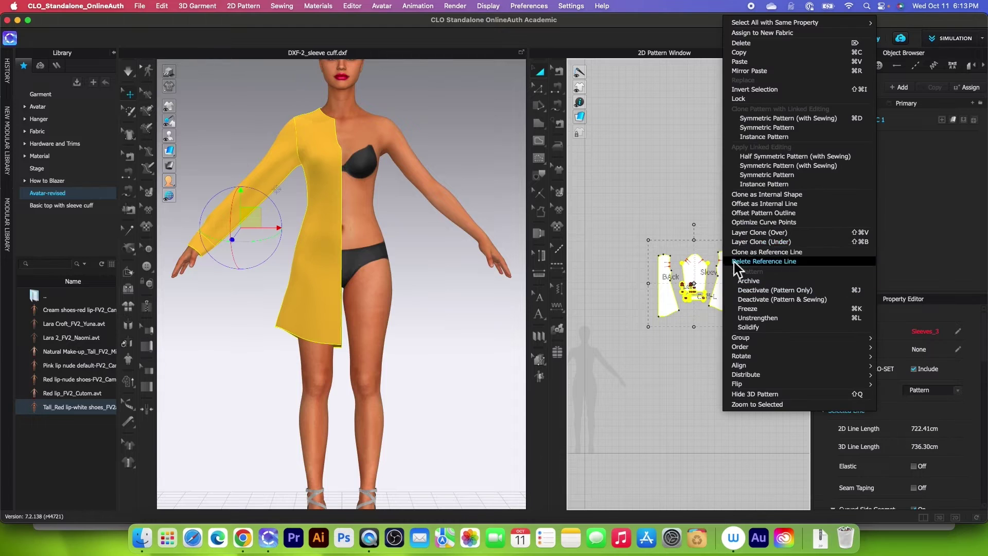
left_click(763, 125)
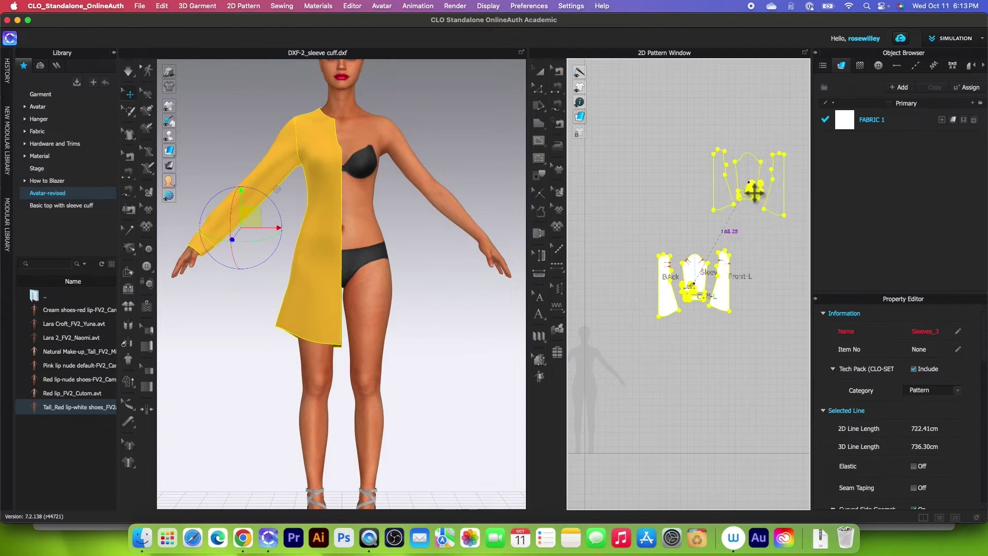
scroll(638, 288, "up", 3)
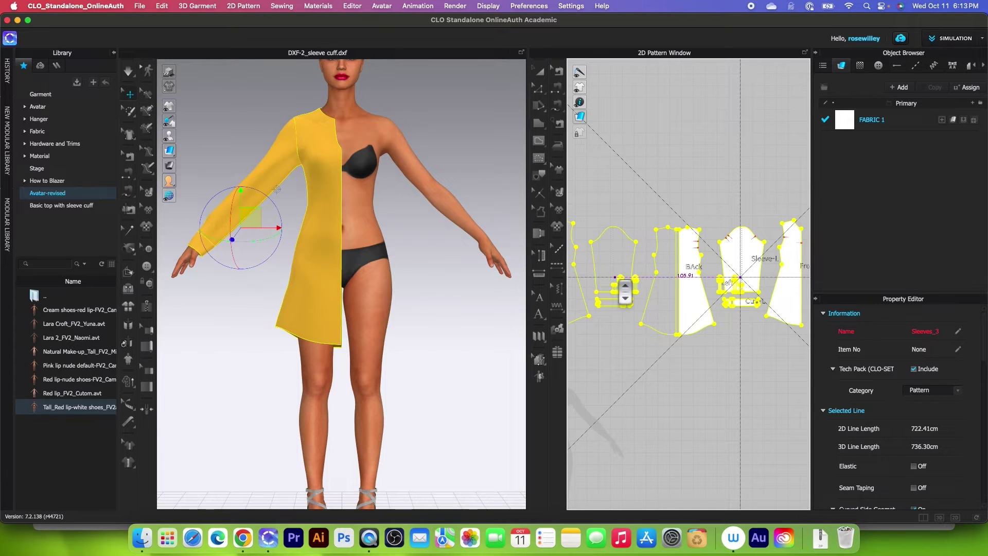
key("n")
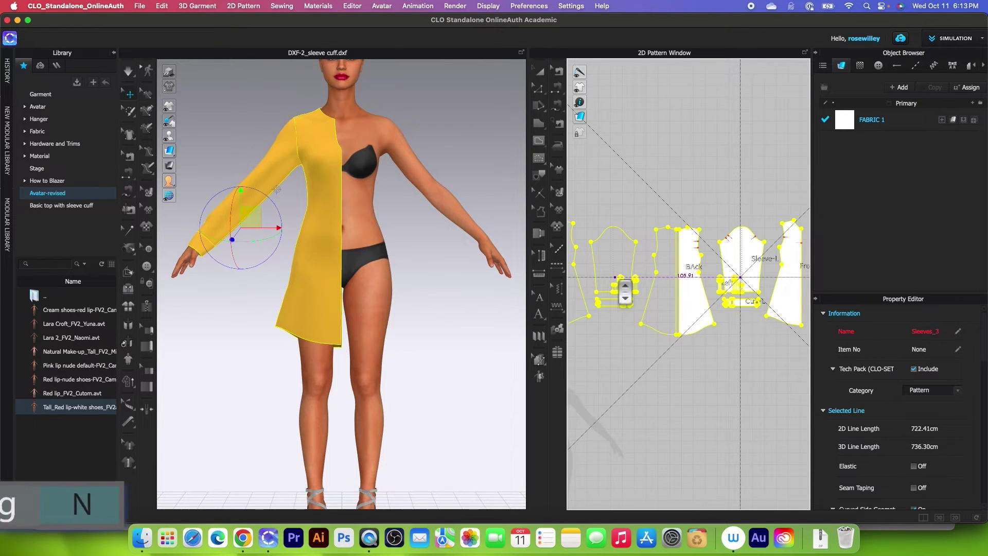
left_click(624, 291)
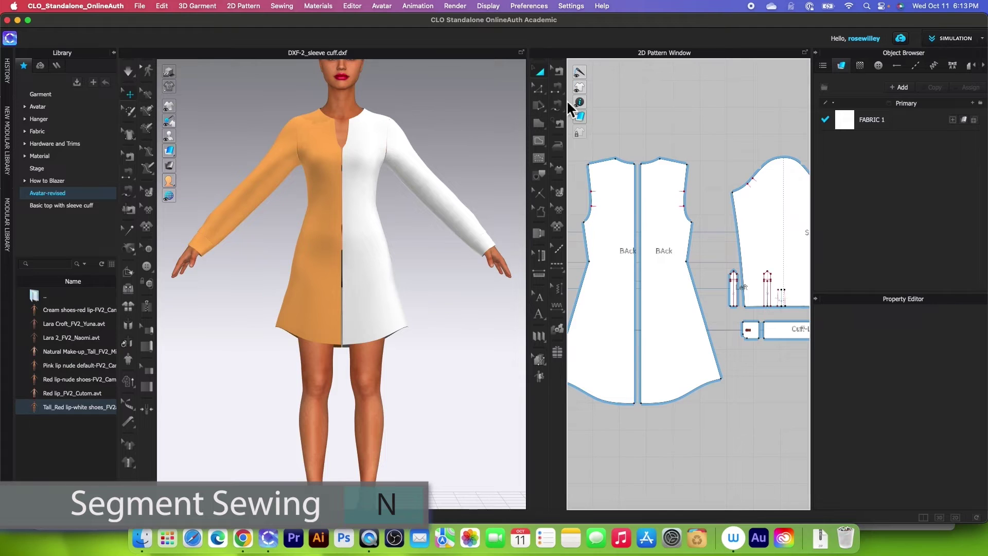
- Sew the two halves' centre edges together with Segment Sewing
left_click(557, 90)
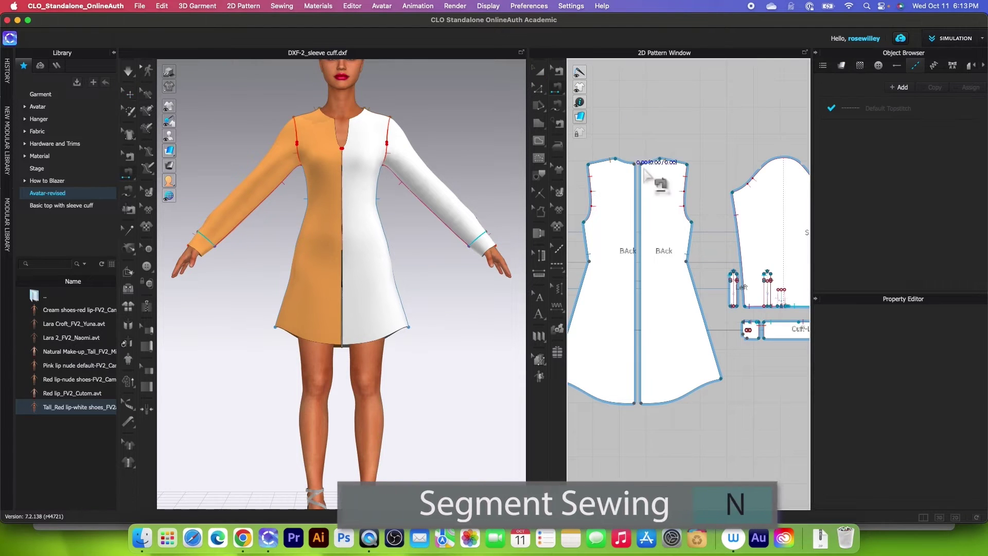
left_click(635, 283)
scroll(646, 278, "down", 5)
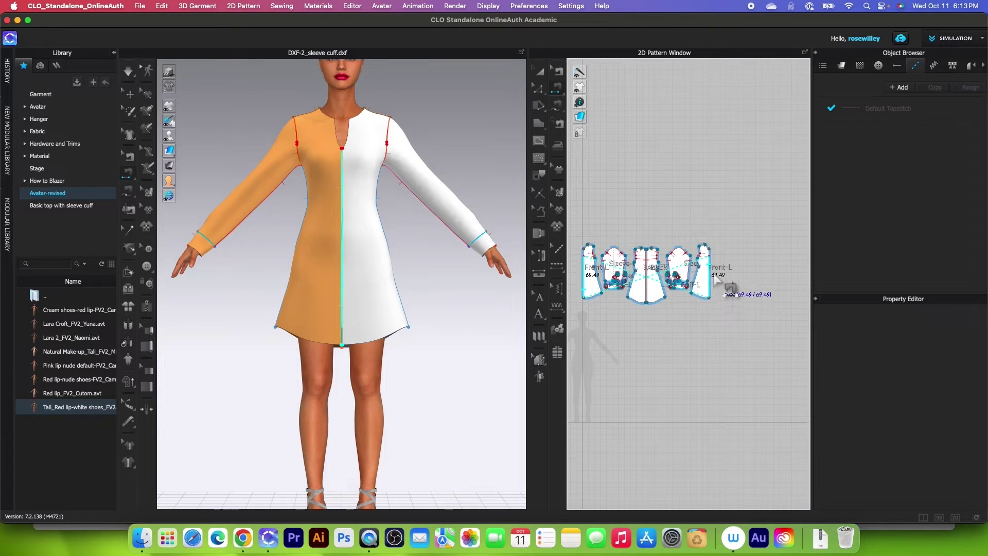
left_click(717, 282)
scroll(716, 282, "down", 2)
- Select all pattern pieces and apply Unstrengthen to them
left_click(539, 72)
left_click_drag(624, 231, 761, 353)
right_click(727, 276)
mouse_move(775, 329)
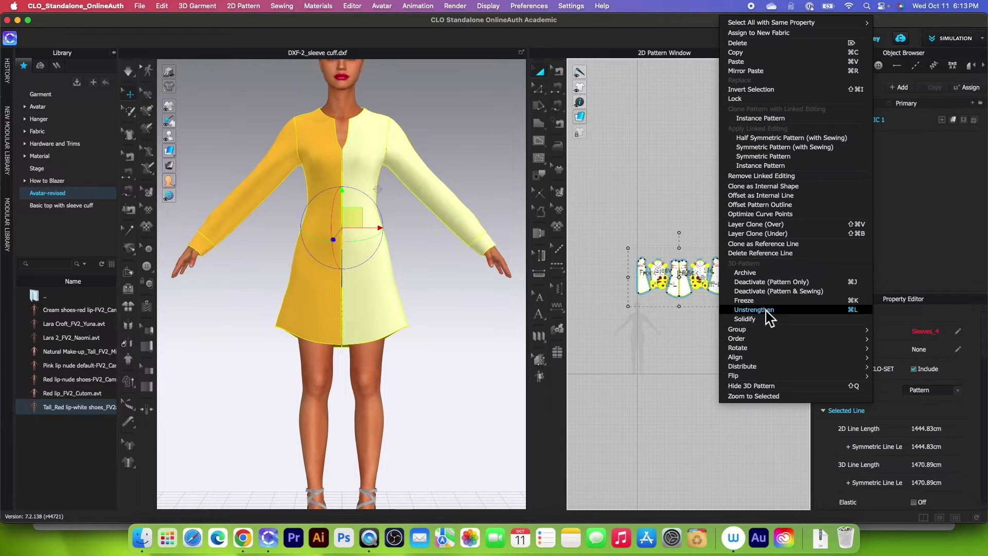
left_click(754, 310)
right_click(717, 280)
left_click(762, 310)
scroll(475, 297, "up", 3)
scroll(452, 320, "down", 3)
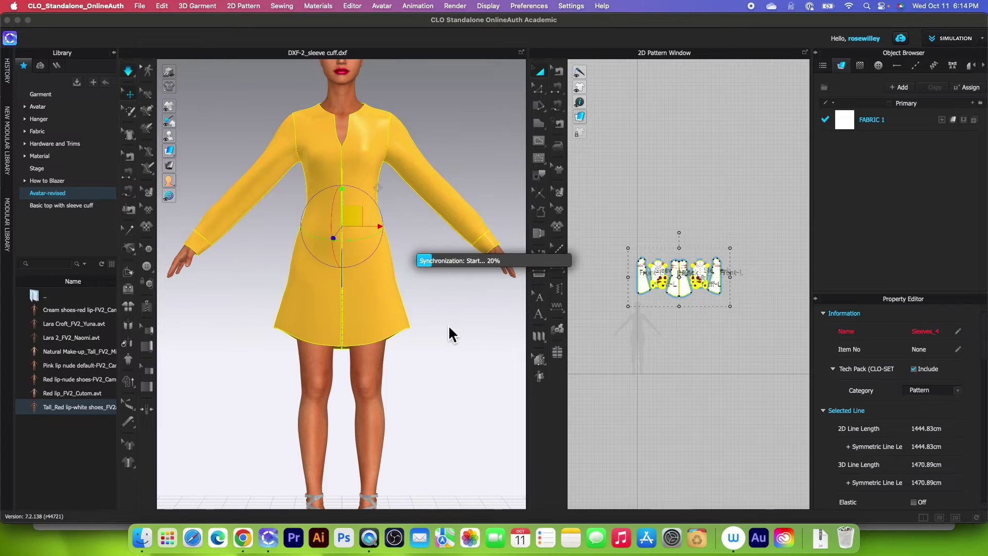
right_click_drag(452, 330, 293, 335)
- Turn to a three-quarter back view and select the sleeve cuff
scroll(309, 333, "up", 3)
key("w")
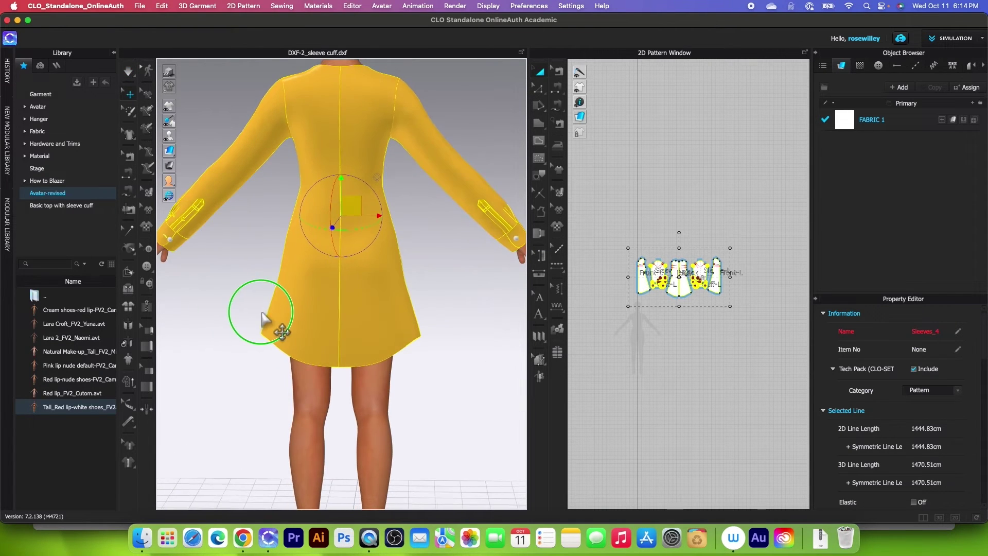
scroll(390, 308, "up", 3)
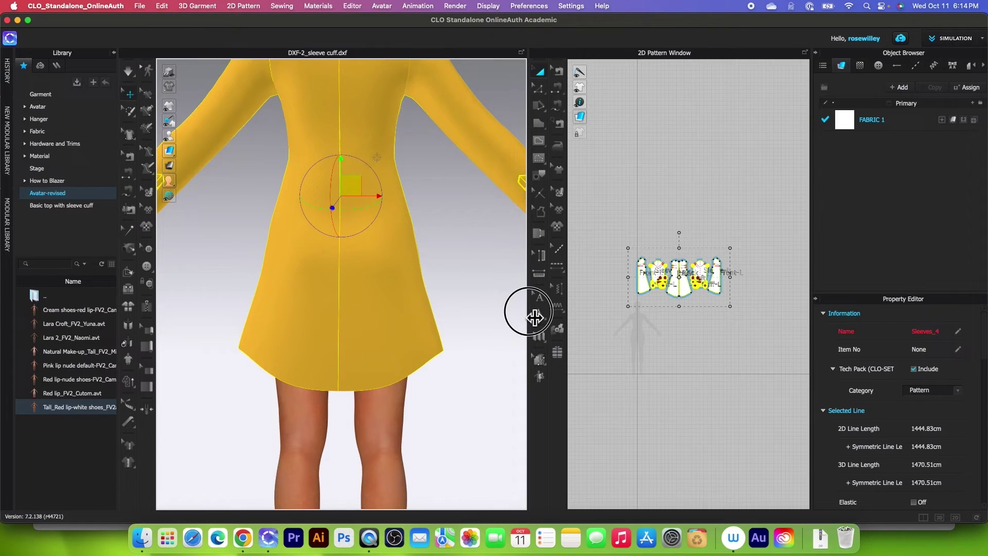
left_click_drag(535, 317, 702, 315)
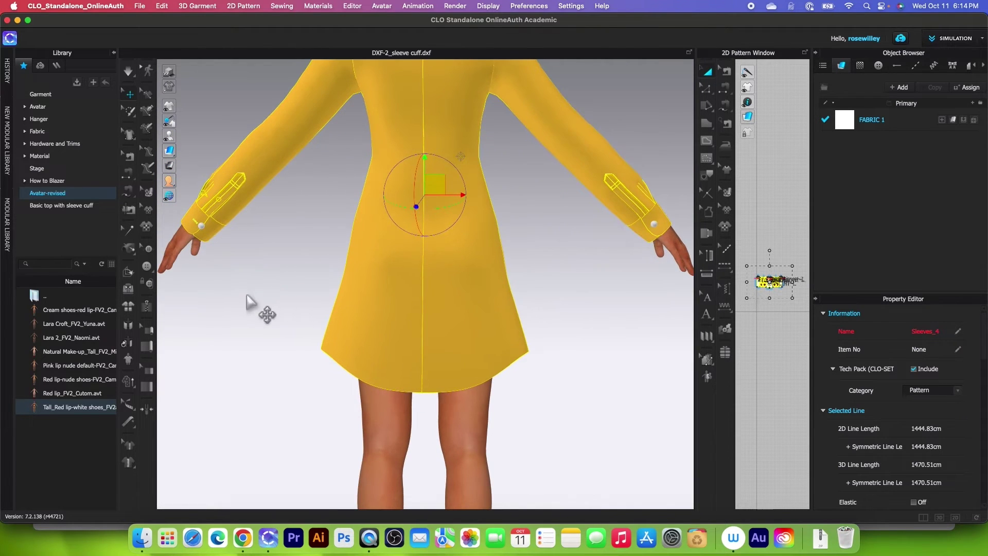
right_click_drag(238, 293, 269, 254)
left_click(260, 238)
right_click_drag(278, 398, 332, 394)
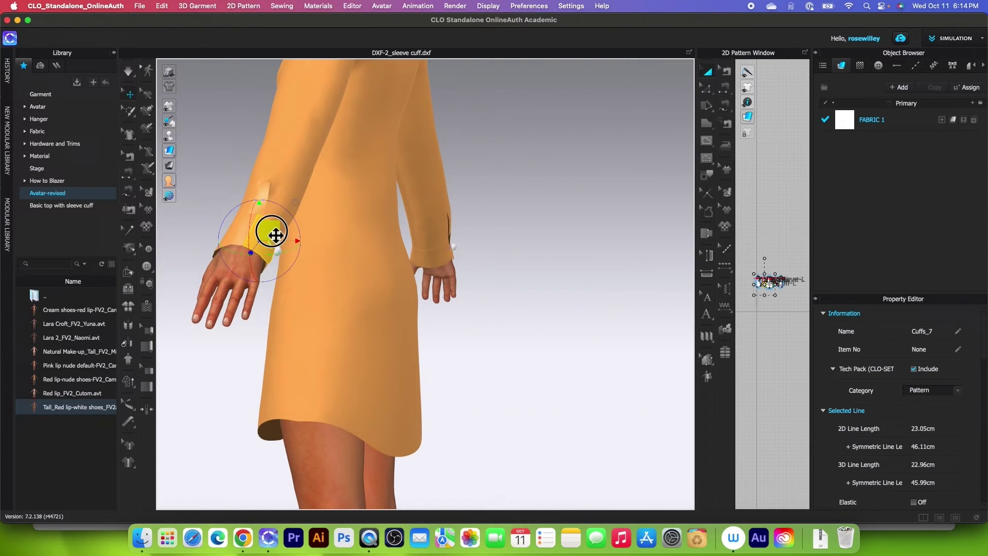
mouse_move(432, 327)
right_mouse_down()
mouse_move(422, 325)
mouse_move(430, 312)
mouse_move(424, 327)
right_mouse_up()
- Place a button on the other sleeve's cuff at the wrist with the Button tool
left_click(424, 327)
scroll(360, 331, "up", 2)
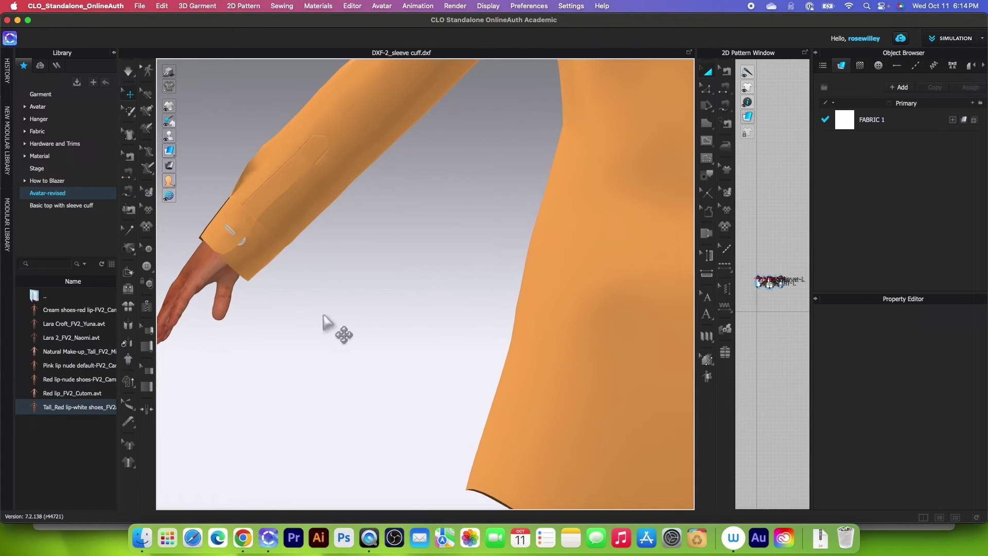
left_click(148, 282)
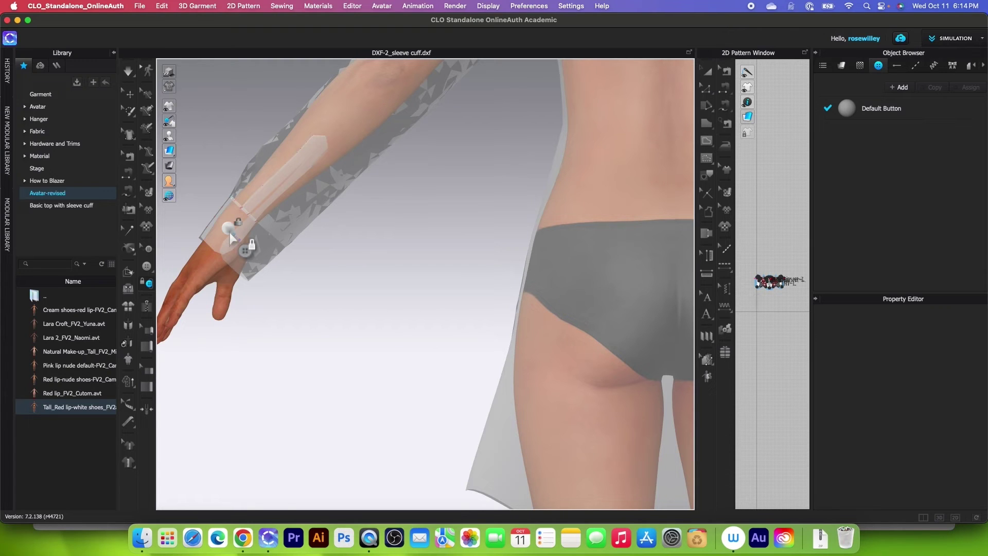
left_click(128, 72)
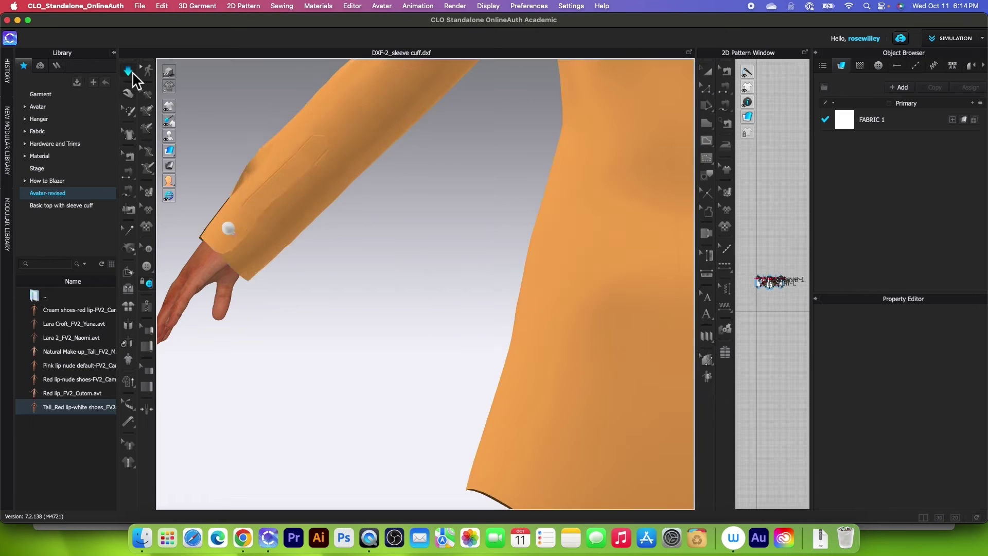
key("q")
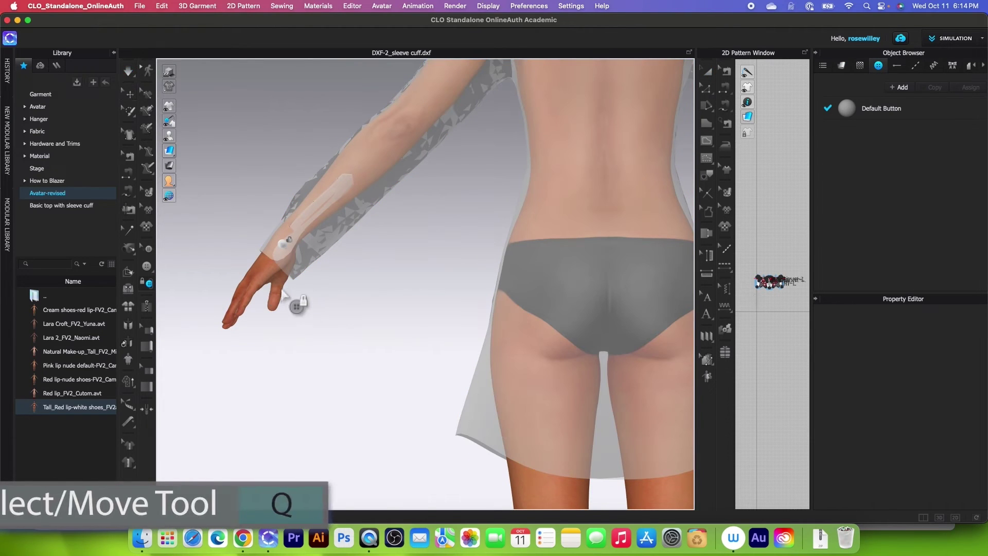
- Merge the small cuff extension into the long cuff piece along their shared edges
left_click(131, 96)
right_click_drag(243, 194, 426, 309)
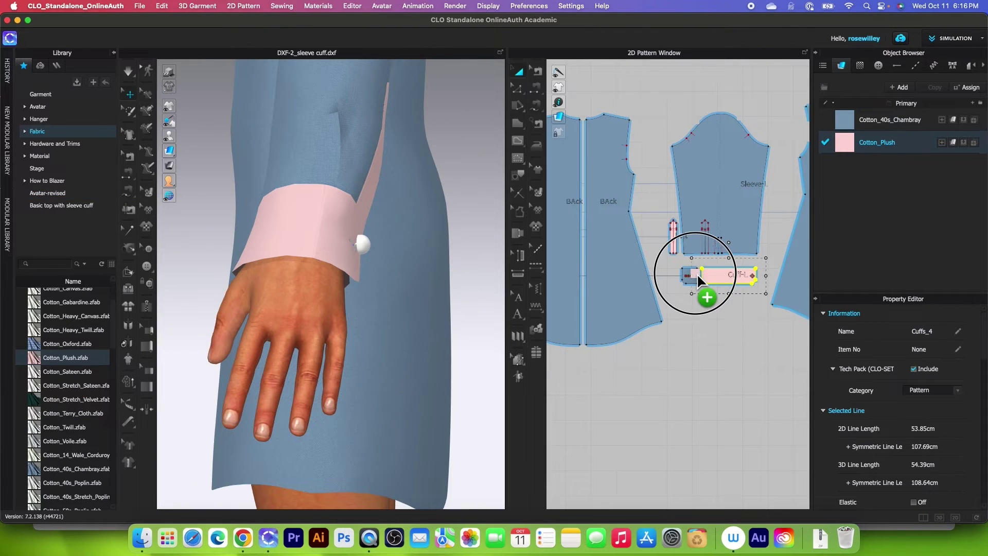
left_click(696, 274)
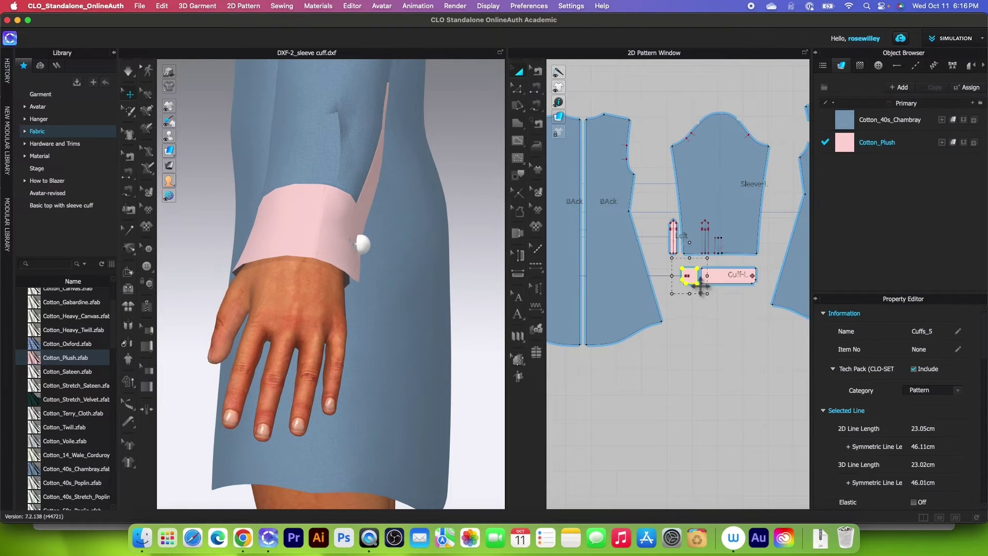
scroll(700, 284, "up", 5)
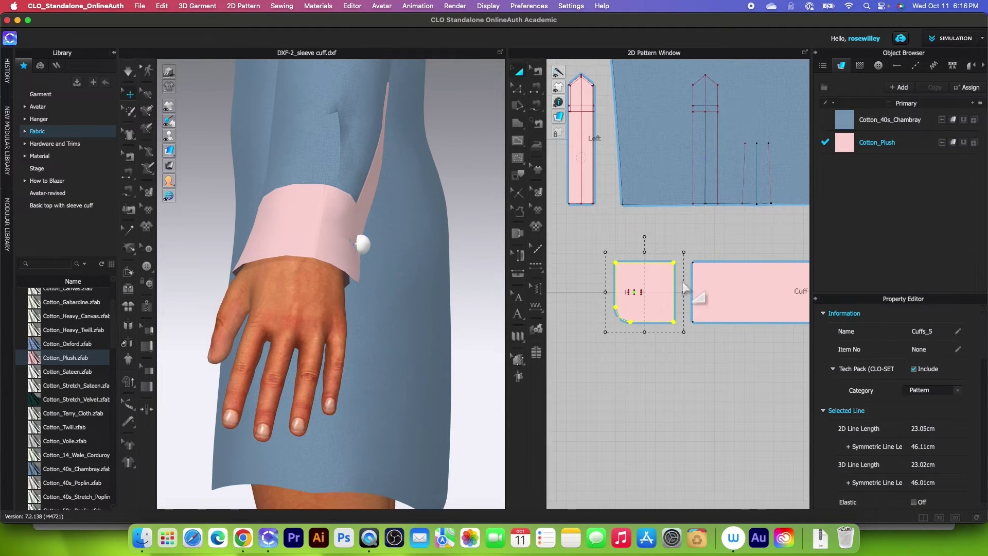
key("z")
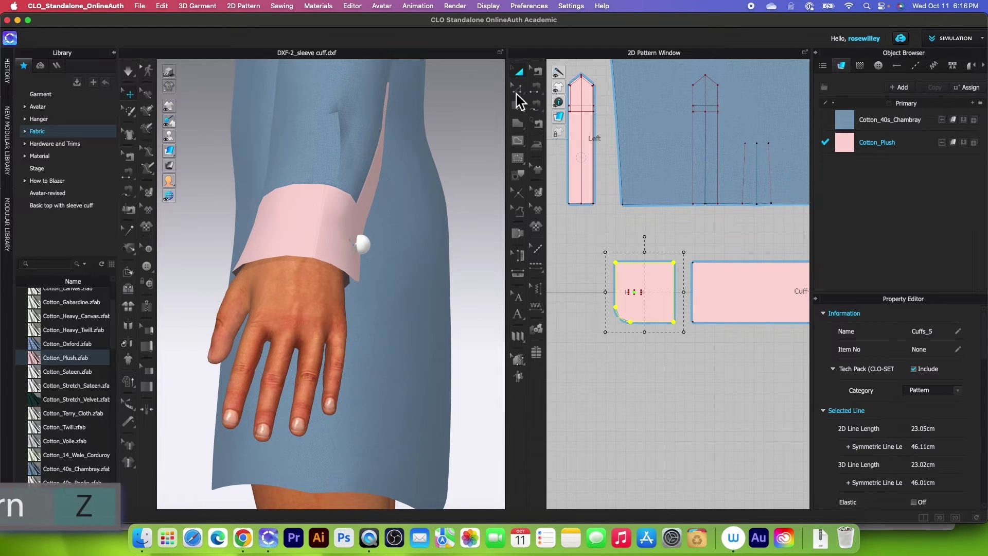
left_click(675, 283)
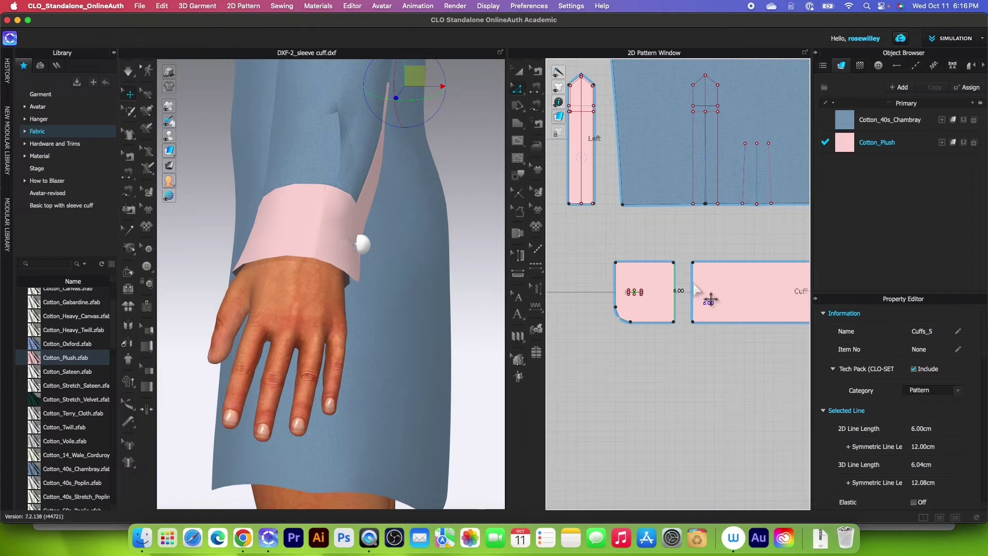
left_click(694, 285)
right_click(695, 285)
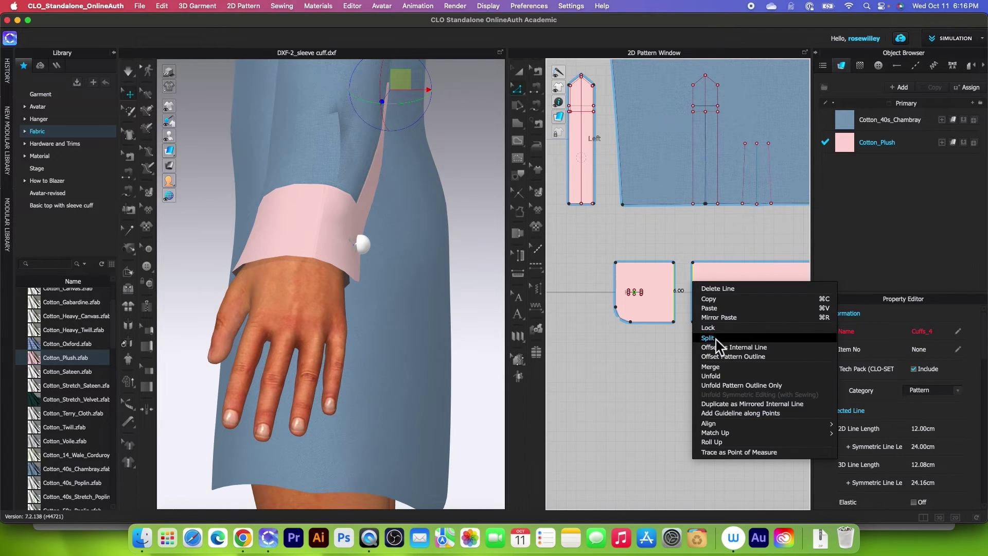
left_click(711, 367)
- Delete the leftover middle line from the cuff and select all pattern pieces
left_click(693, 265)
key("Delete")
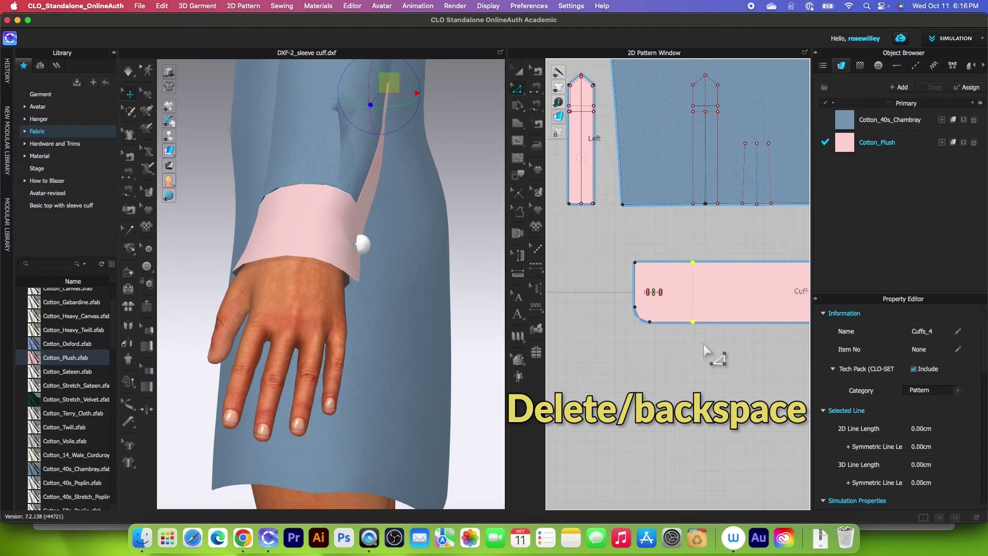
scroll(693, 344, "down", 5)
left_click(517, 75)
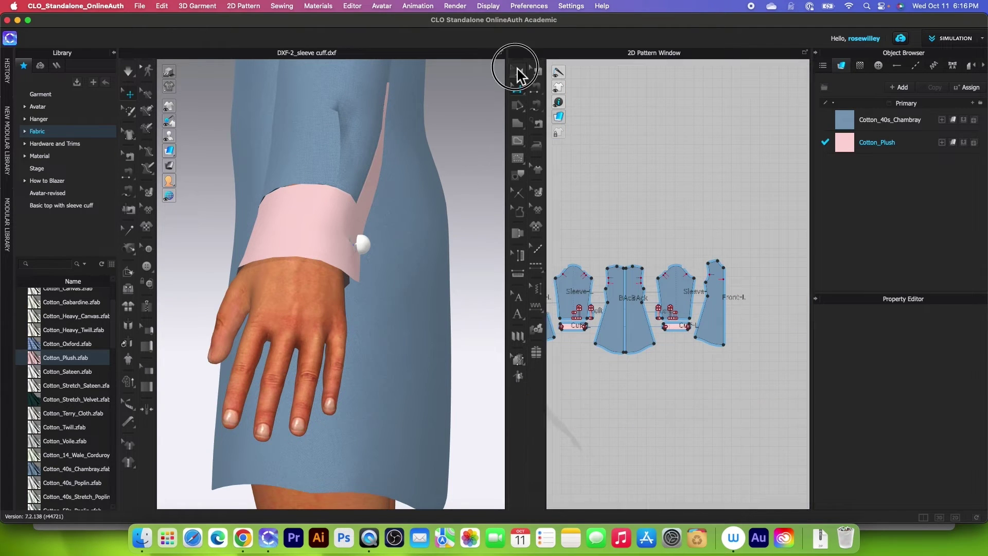
scroll(703, 204, "down", 3)
key("cmd+a")
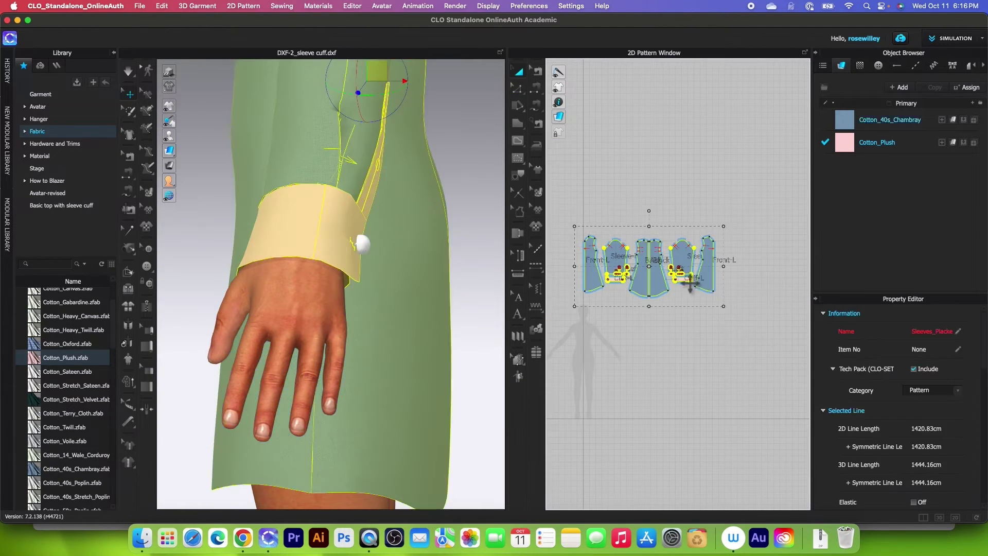
- Strengthen all pattern pieces and hide the avatar
right_click(658, 278)
left_click(689, 309)
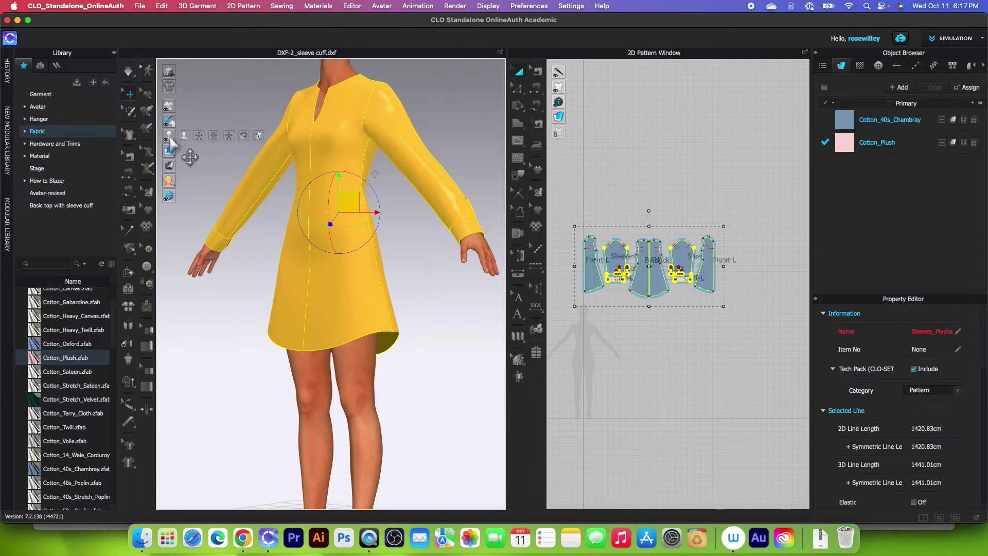
left_click(185, 136)
scroll(422, 291, "up", 5)
left_click(422, 291)
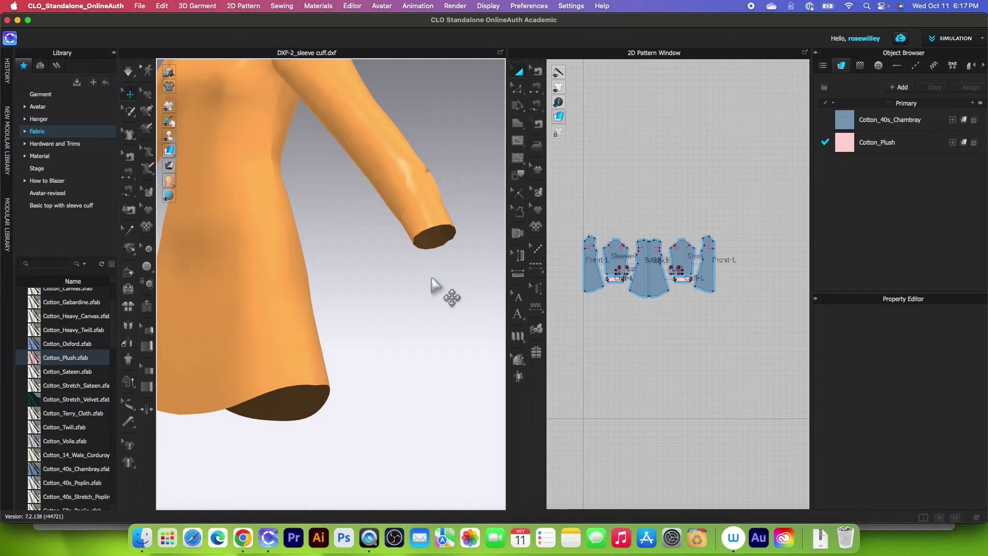
- Add a button to the sleeve cuff, then unstrengthen all pattern pieces
right_click_drag(436, 286, 412, 229)
left_click(432, 248)
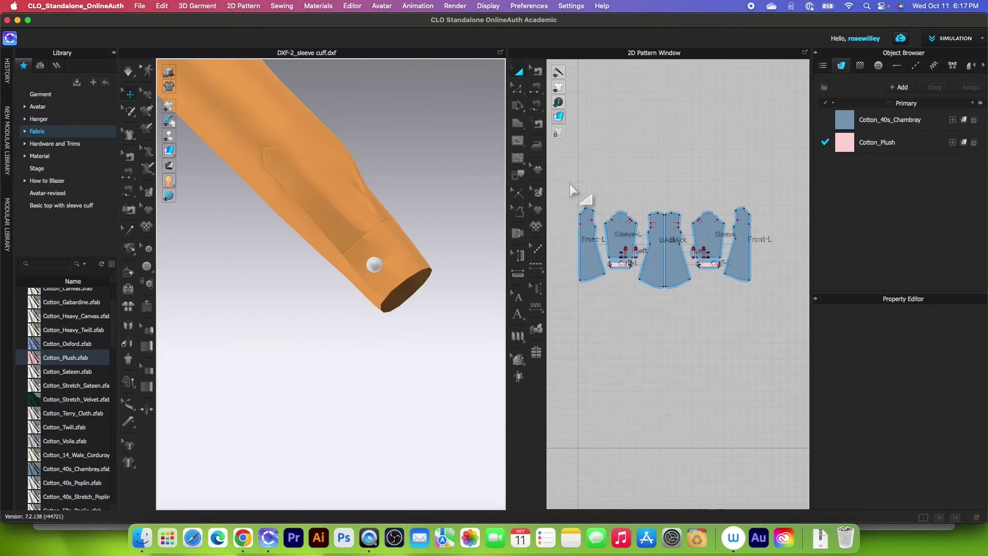
left_click_drag(564, 179, 772, 329)
right_click(750, 273)
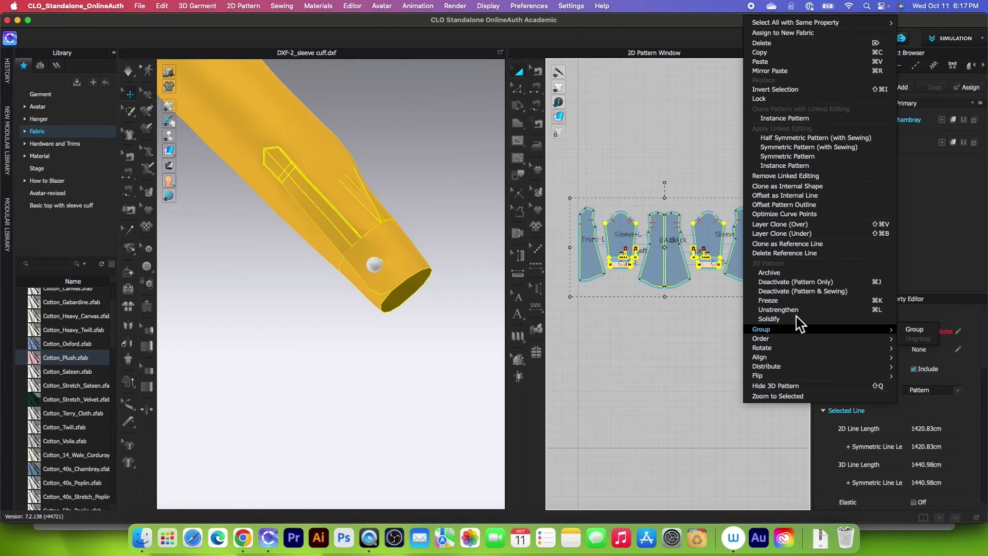
left_click(778, 310)
left_click(395, 332)
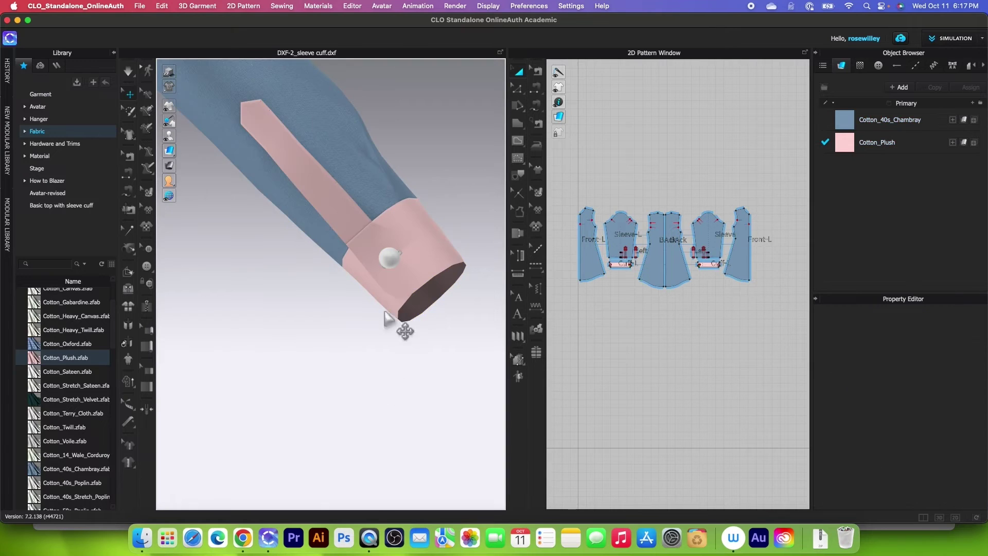
- Trace a free topstitch around the Left sleeve placket outline
scroll(417, 205, "up", 2)
scroll(418, 206, "up", 3)
scroll(654, 273, "up", 5)
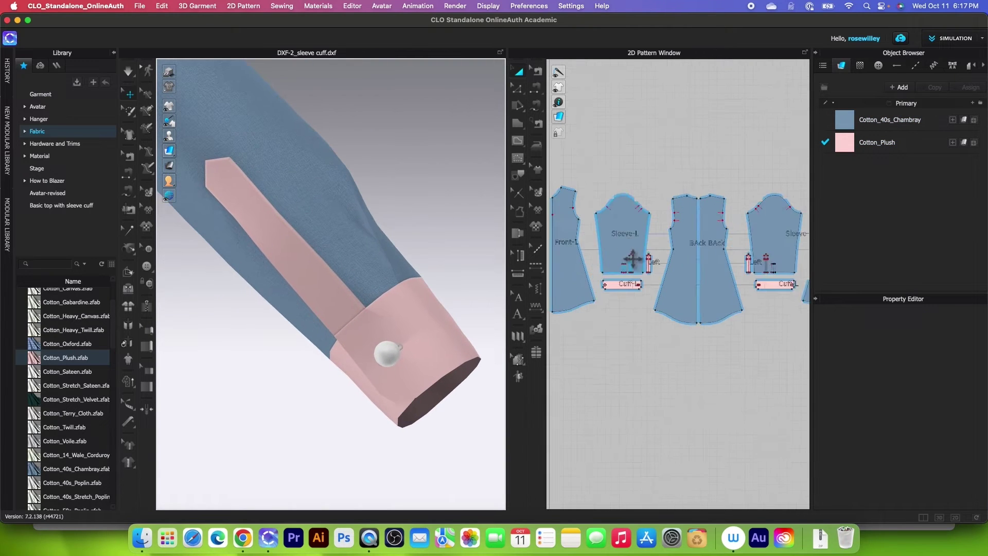
scroll(659, 282, "up", 3)
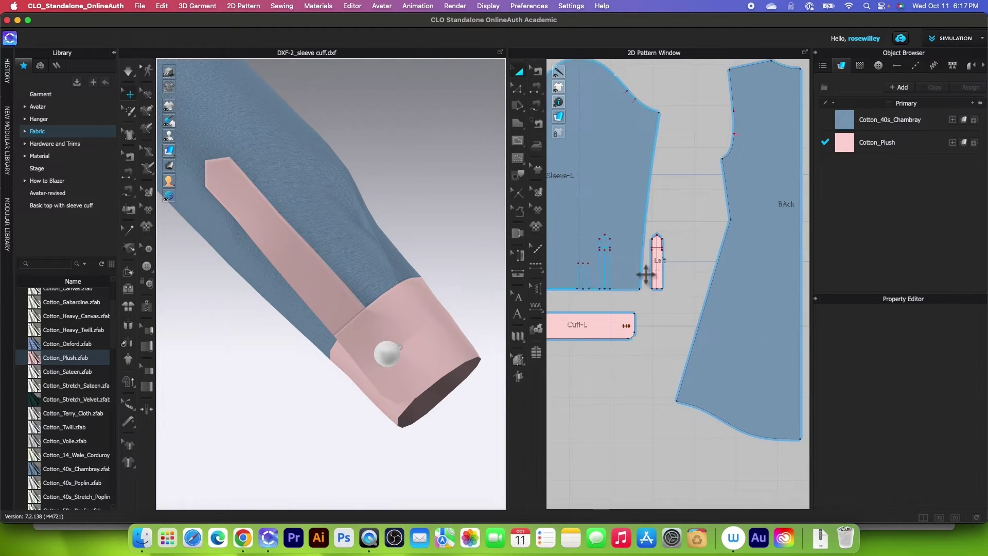
scroll(657, 278, "up", 2)
scroll(690, 276, "down", 1)
scroll(644, 236, "up", 2)
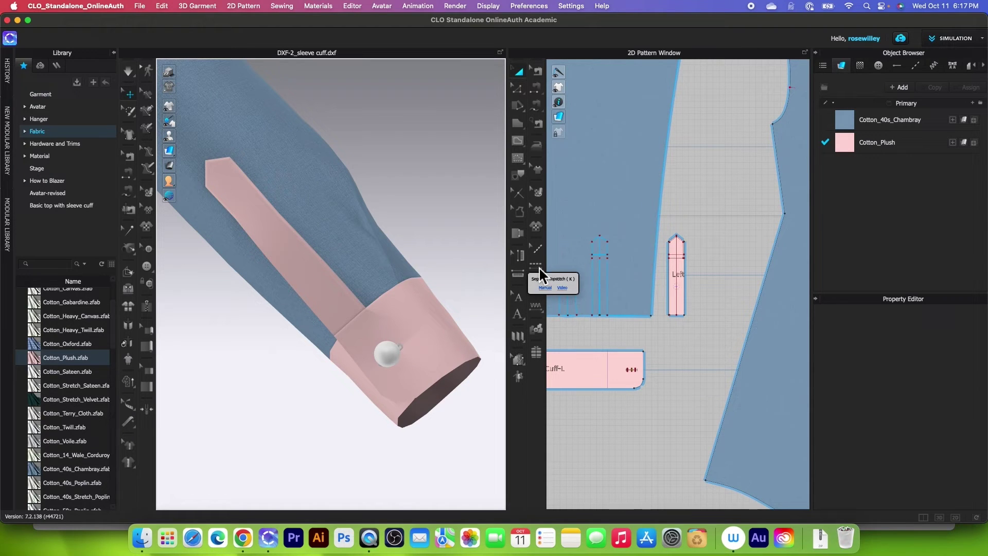
left_click(539, 267)
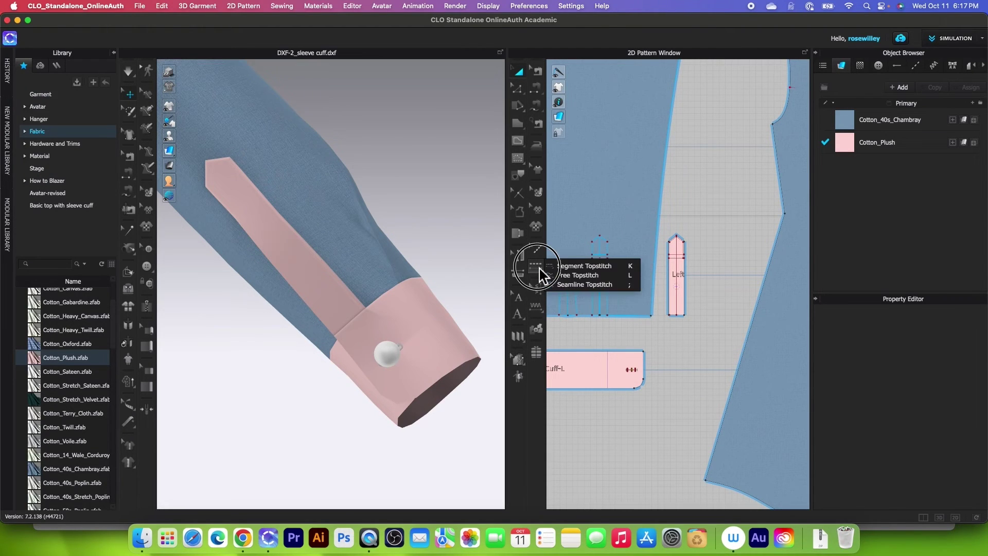
left_click(574, 276)
scroll(691, 296, "up", 2)
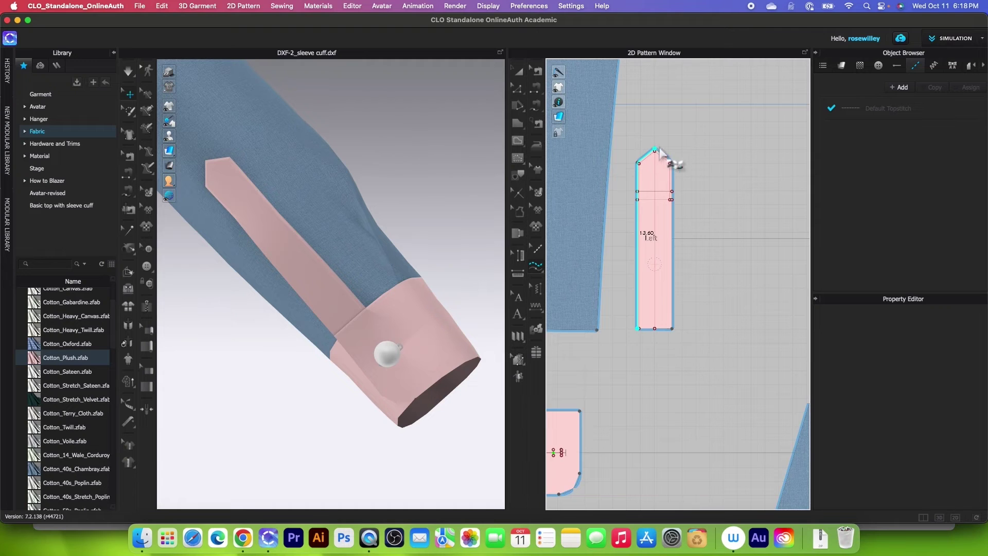
left_click(678, 201)
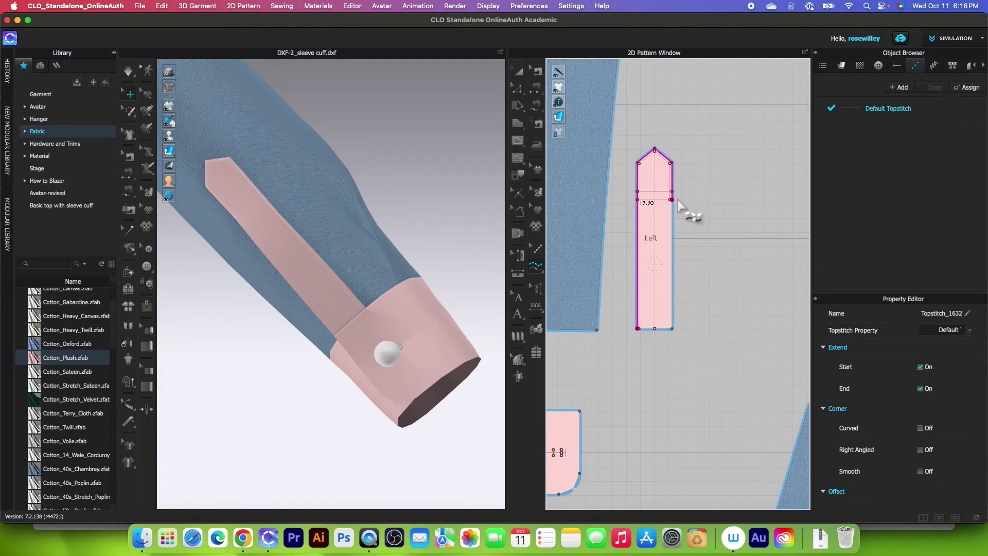
- Rename the Default Topstitch style to 'placket 1'
scroll(380, 280, "up", 5)
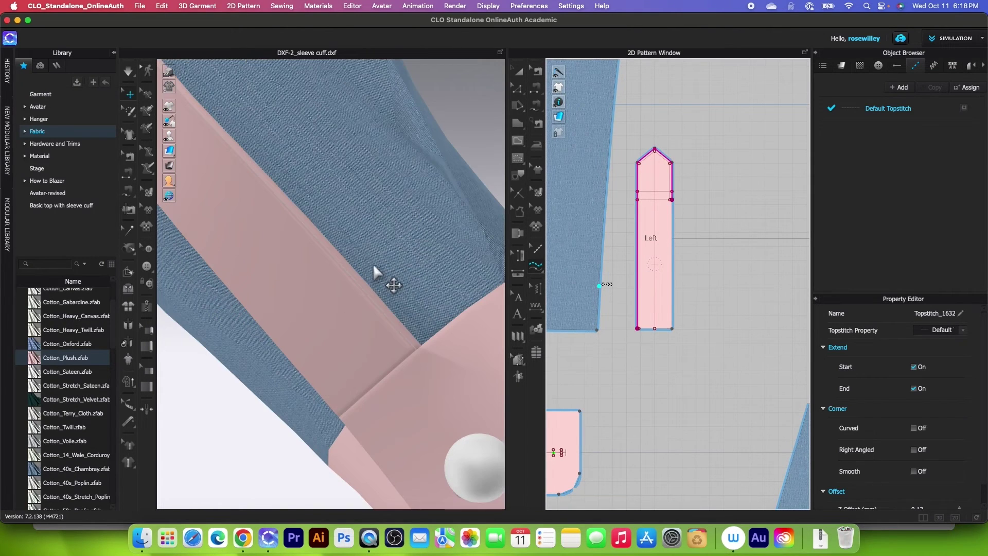
left_click(935, 117)
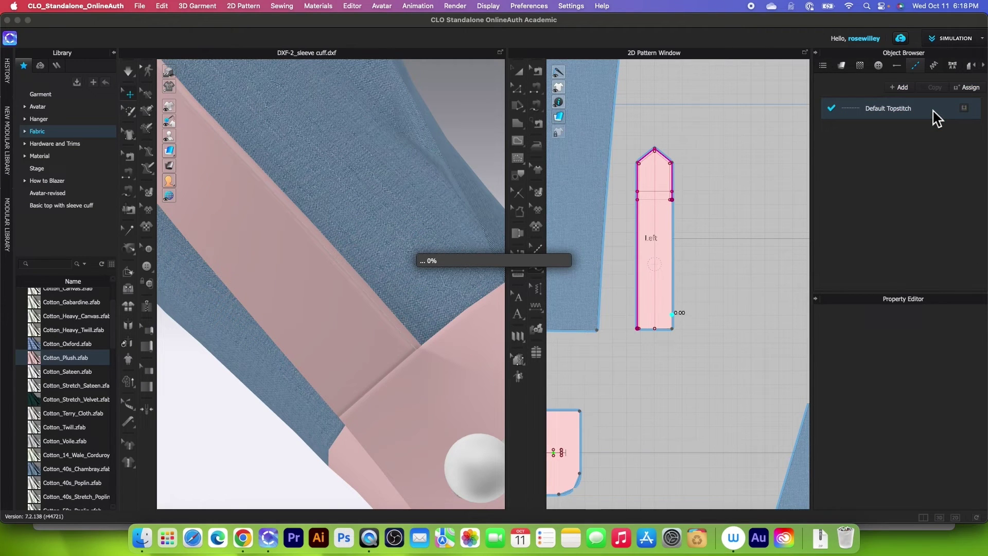
double_click(900, 114)
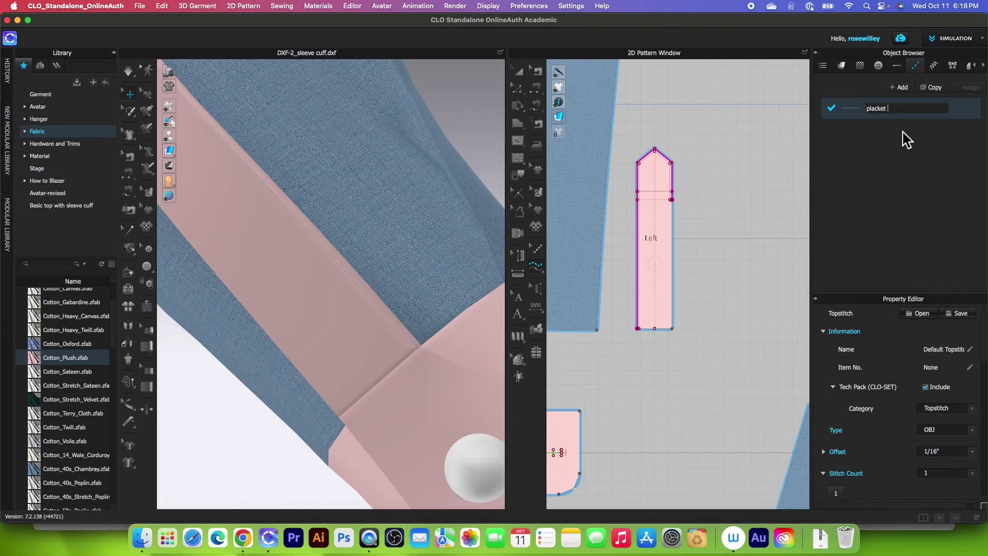
type("placket 1")
key("Return")
scroll(412, 360, "down", 5)
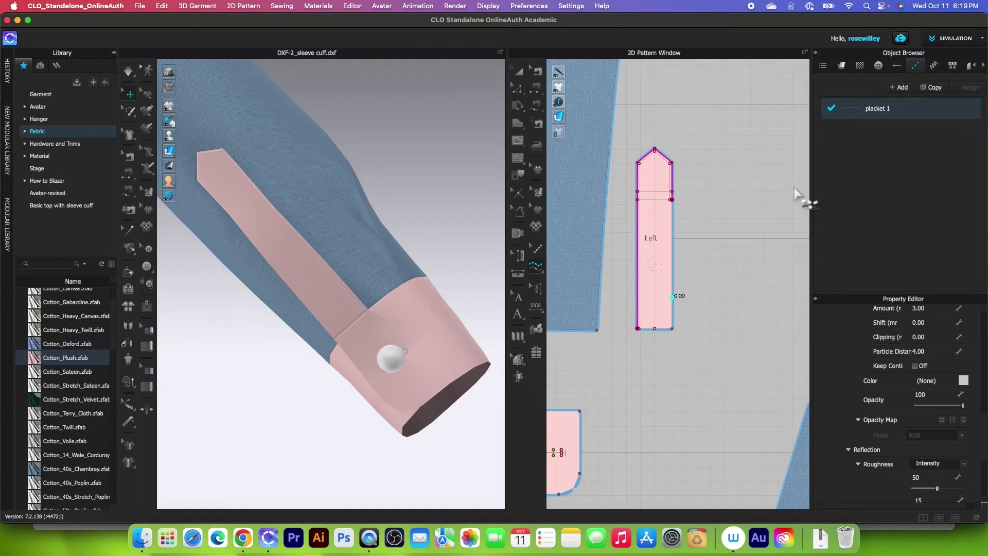
- Set the Cotton_Plush fabric colour to near-white F2F2F2
left_click(845, 67)
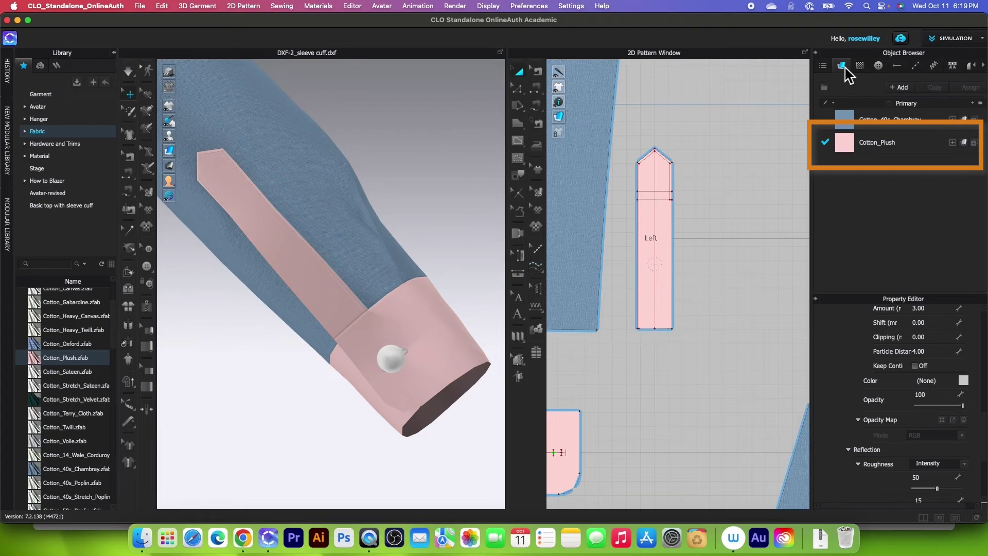
left_click(921, 159)
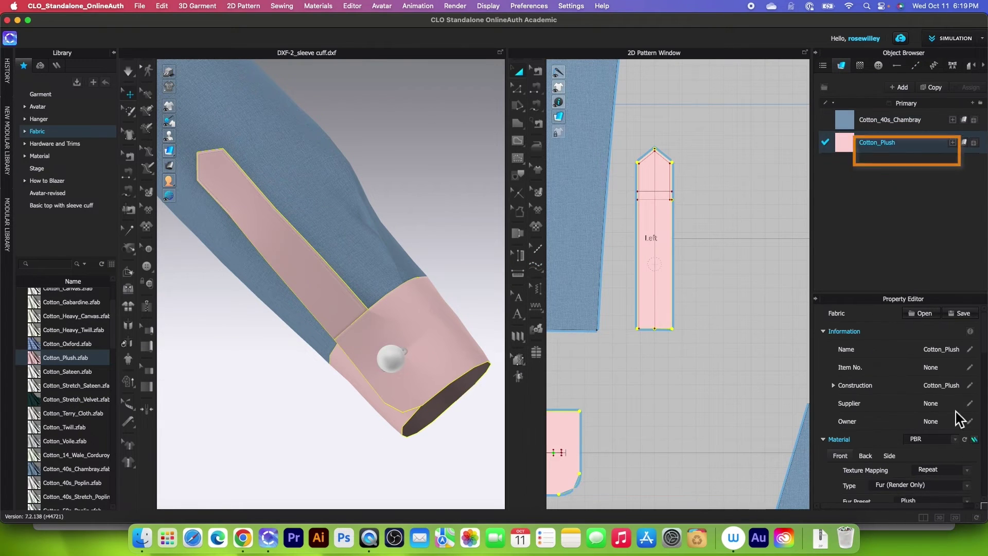
scroll(968, 438, "down", 5)
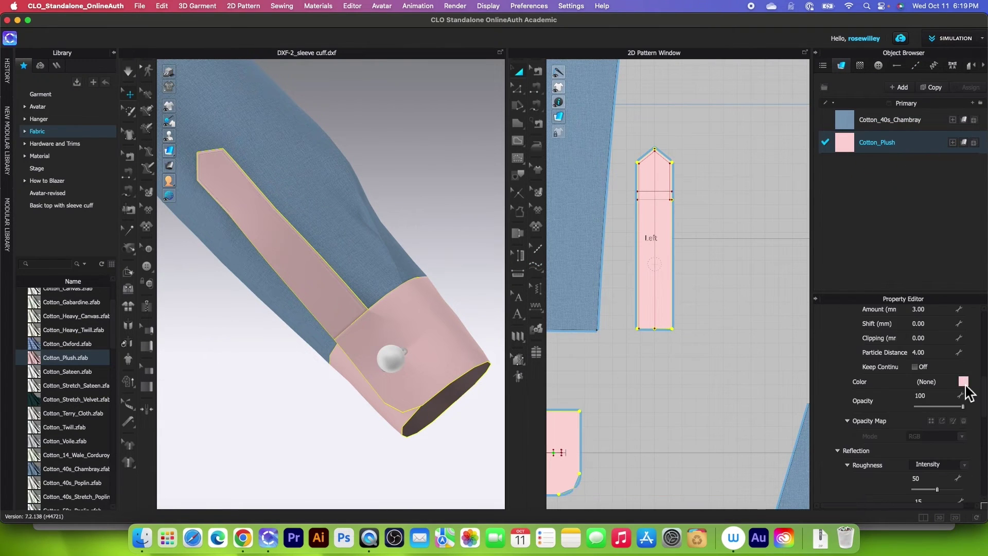
left_click(963, 382)
left_click_drag(417, 132, 397, 129)
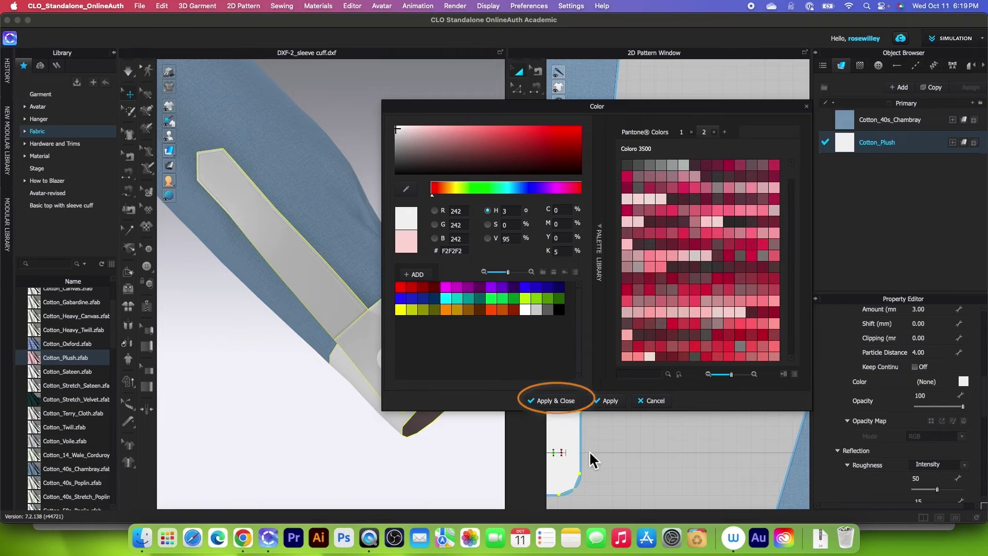
left_click(554, 403)
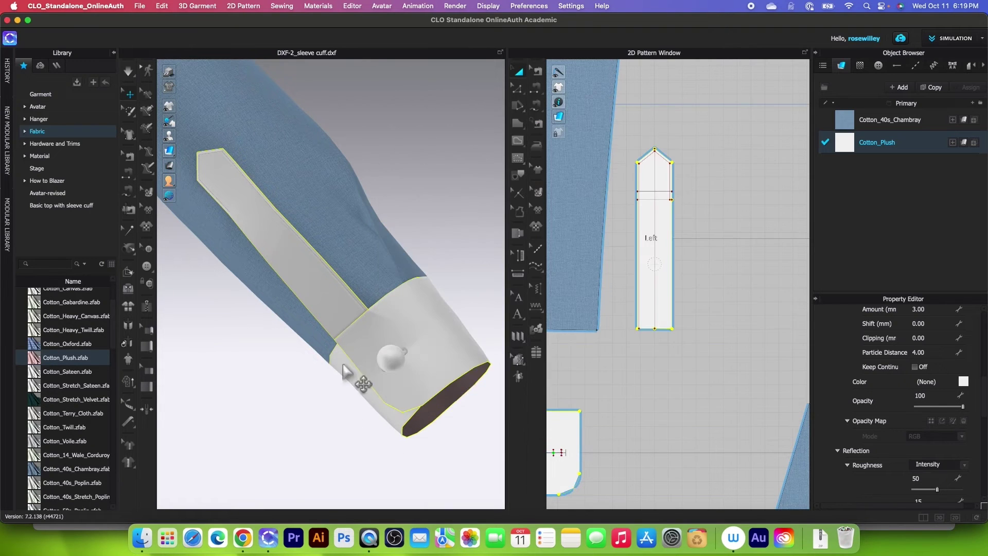
scroll(353, 340, "up", 5)
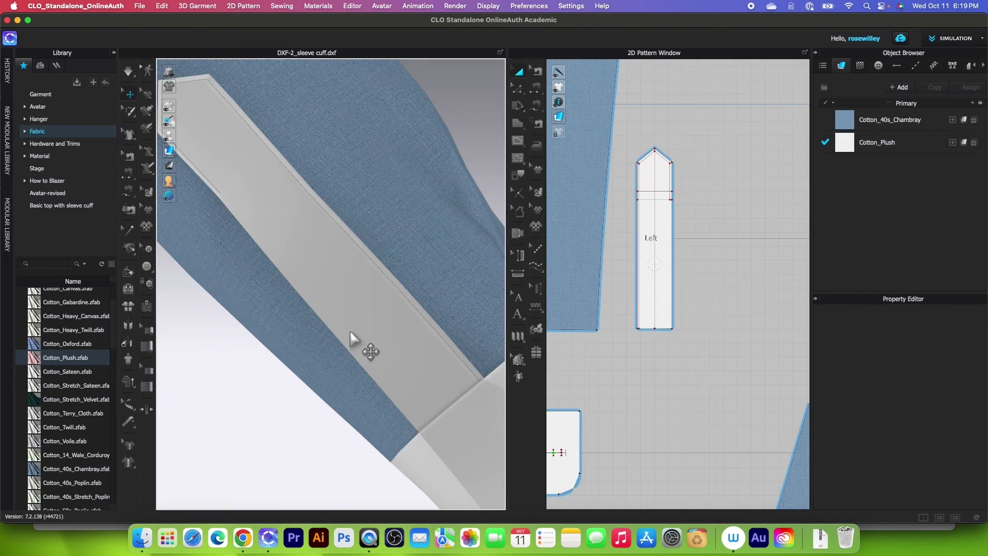
left_click(542, 250)
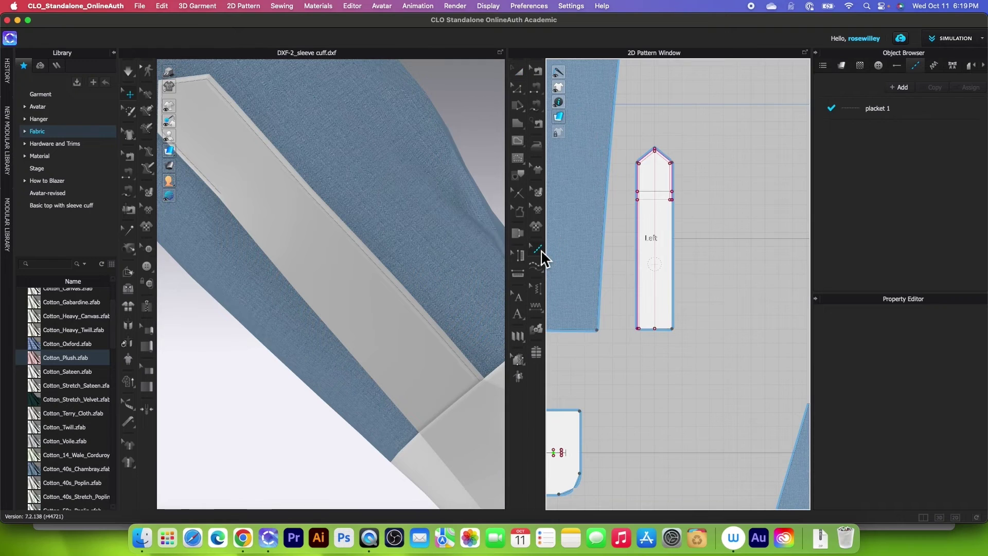
- Change the placket 1 topstitch thread colour to mid grey 9C9A9A
left_click(926, 116)
left_click(963, 381)
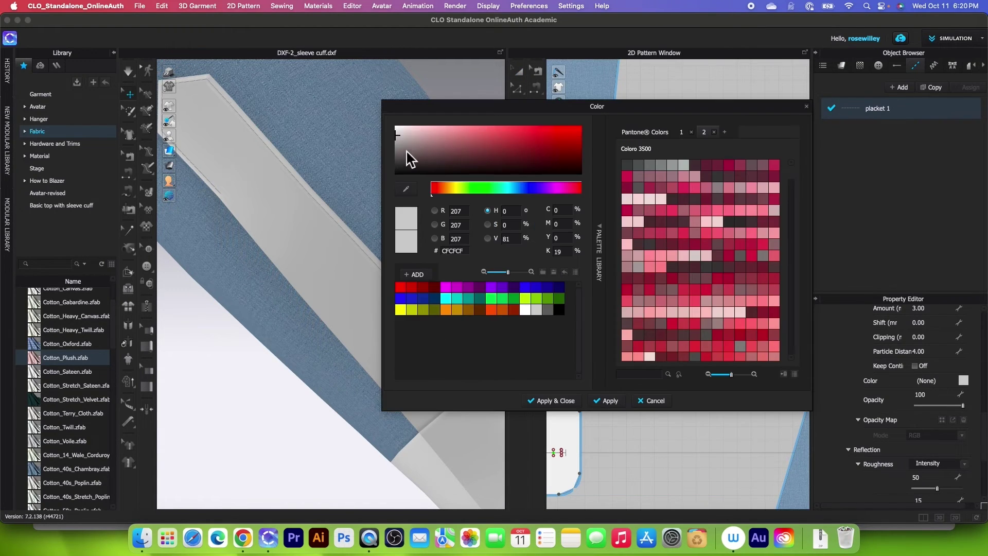
left_click_drag(400, 136, 400, 144)
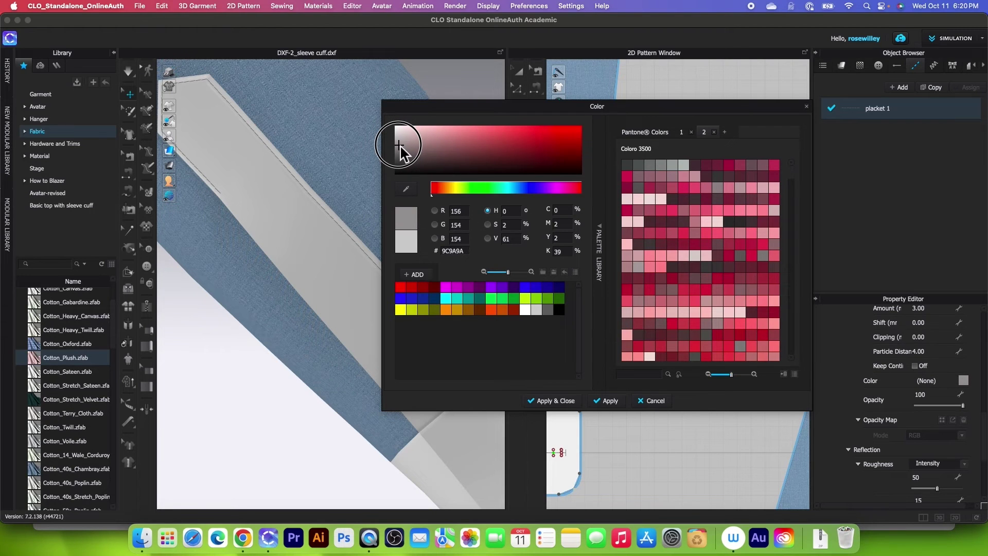
left_click(554, 403)
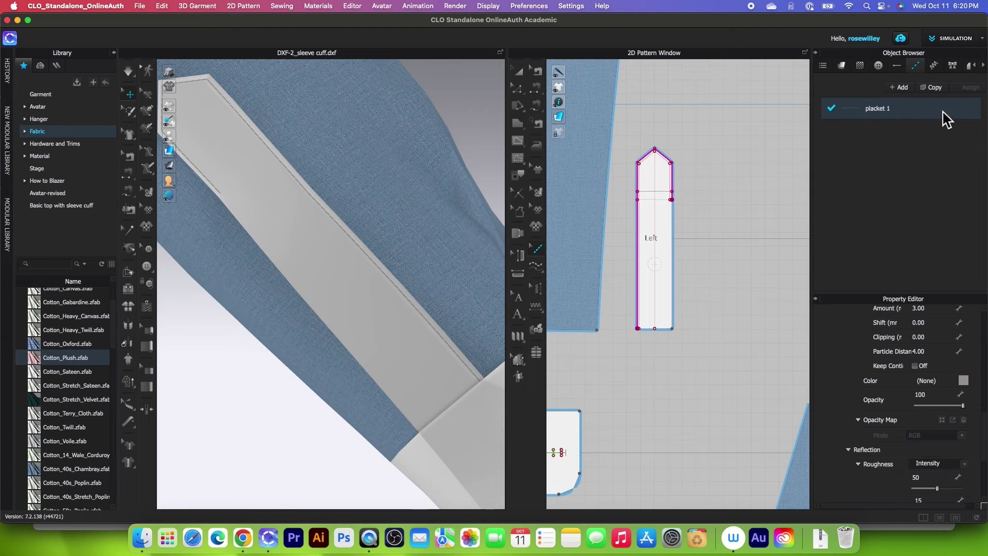
- Duplicate placket 1 twice, naming the copies 'placket 2' and 'Cuffs'
left_click(940, 91)
double_click(896, 135)
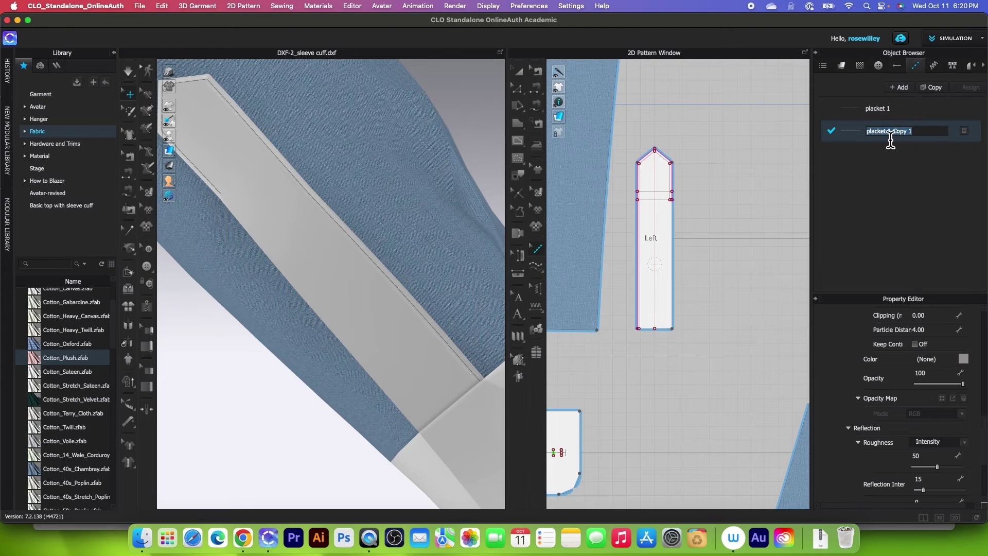
type("placket 2")
key("Return")
left_click(936, 87)
double_click(906, 162)
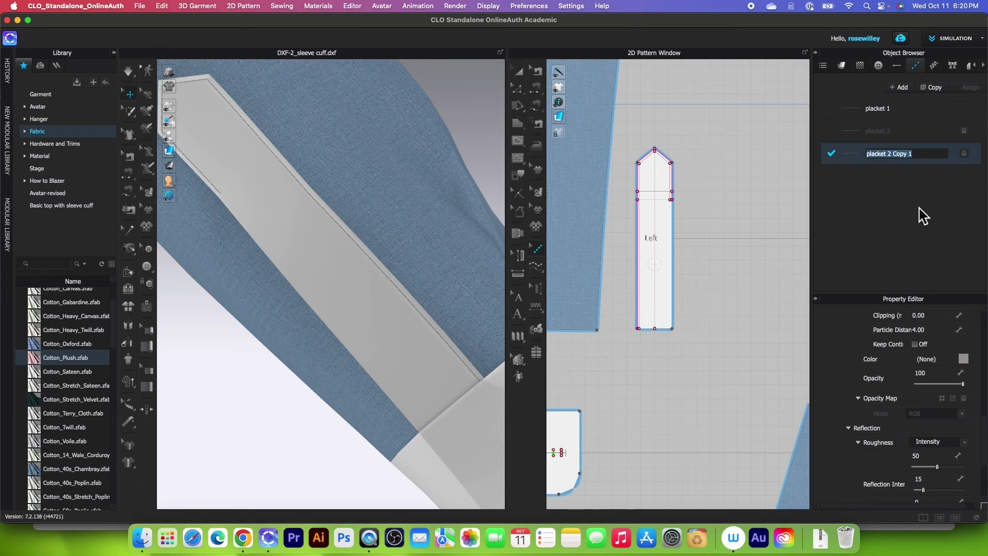
type("Cuffs")
- Set the placket 2 stitch offset to 0", keeping it on the front face
left_click(910, 132)
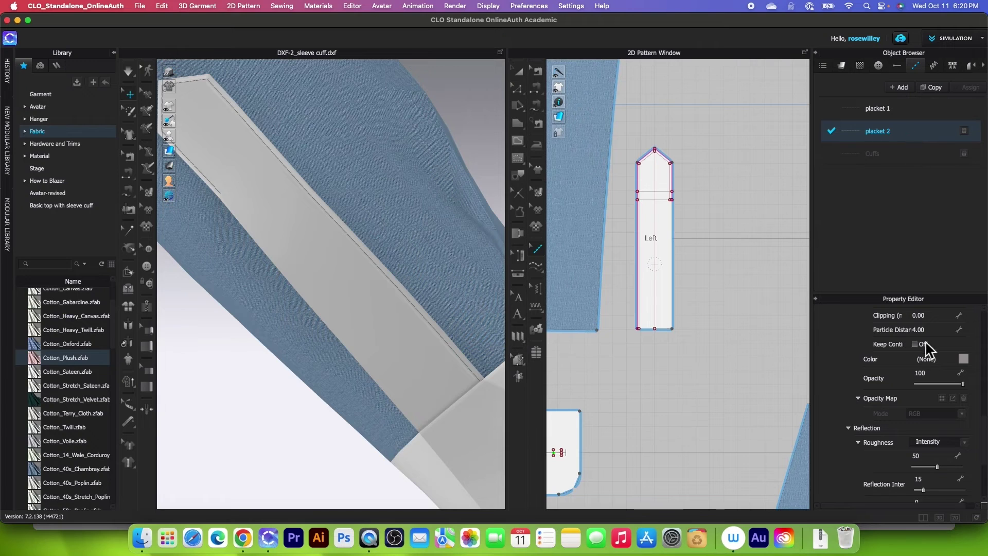
scroll(927, 335, "down", 5)
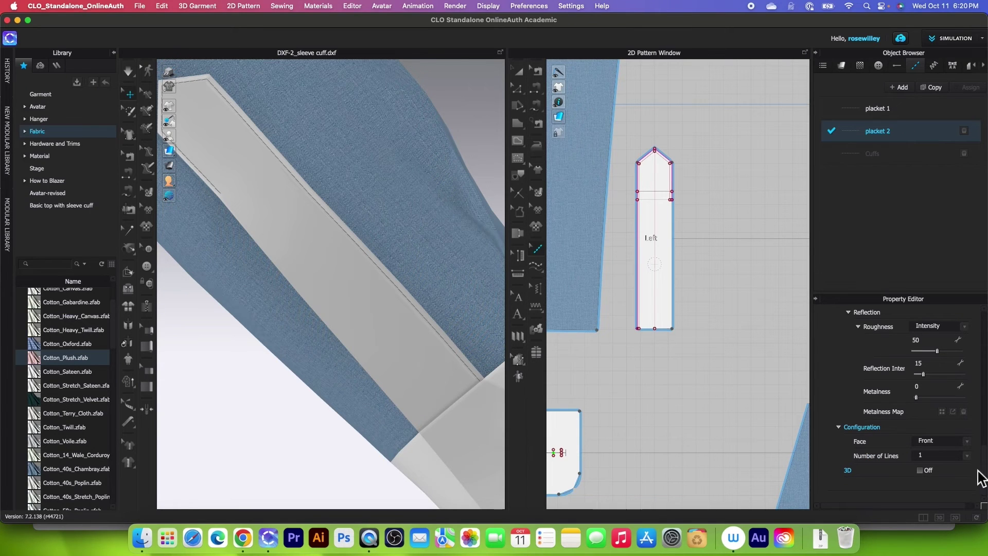
left_click(968, 441)
left_click(924, 442)
scroll(947, 432, "up", 10)
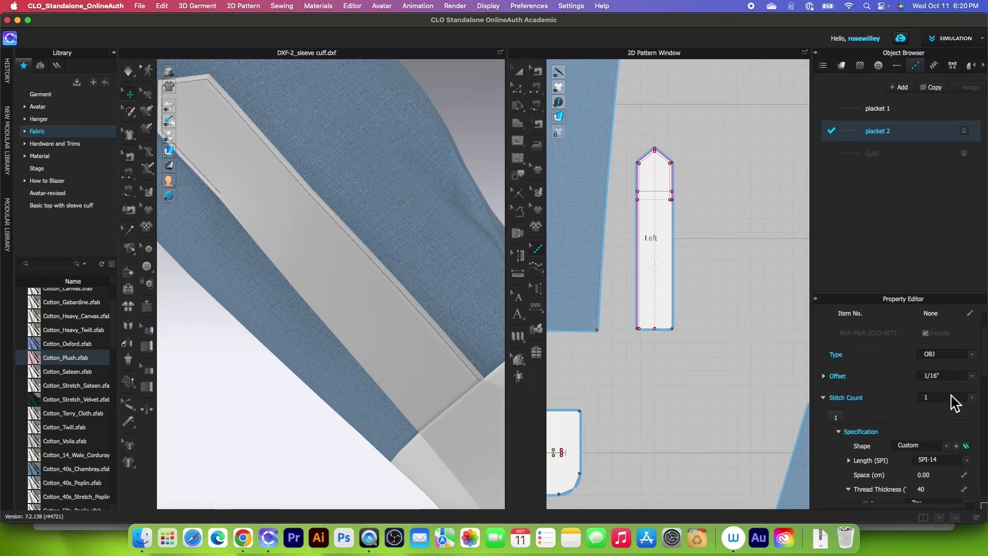
left_click(973, 376)
left_click(927, 360)
scroll(672, 184, "up", 5)
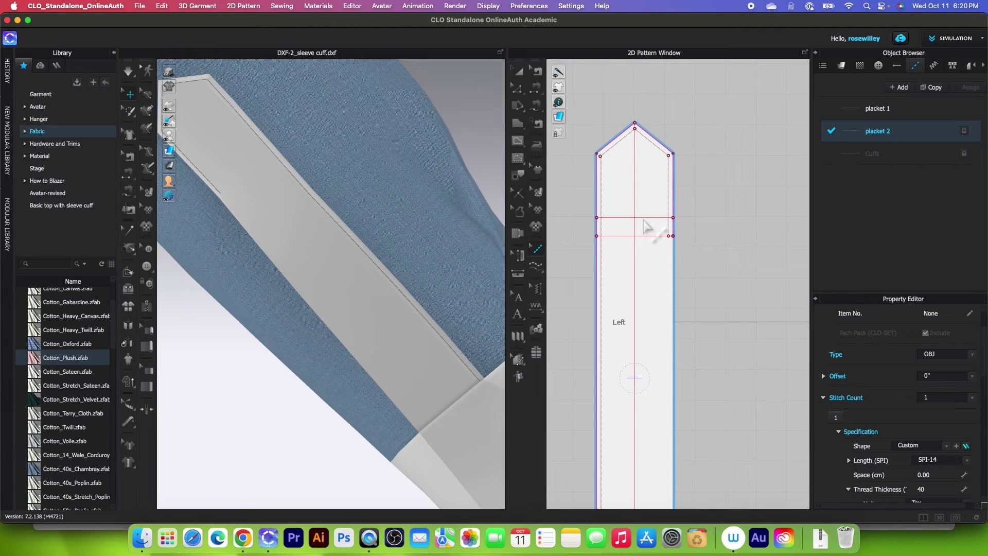
- Segment-topstitch the upper and lower crosswise lines near the top of the Left placket
left_click(535, 267)
left_click(575, 267)
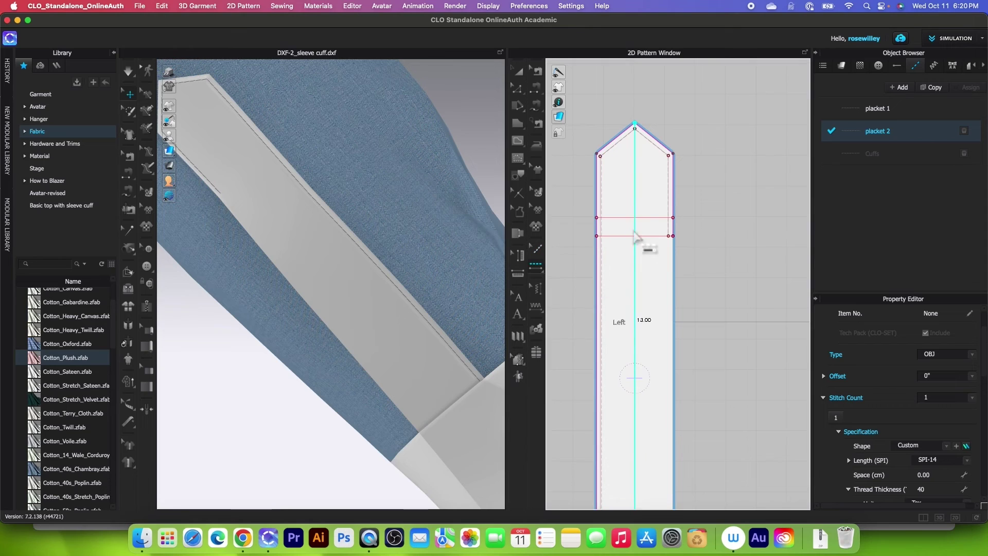
left_click(648, 218)
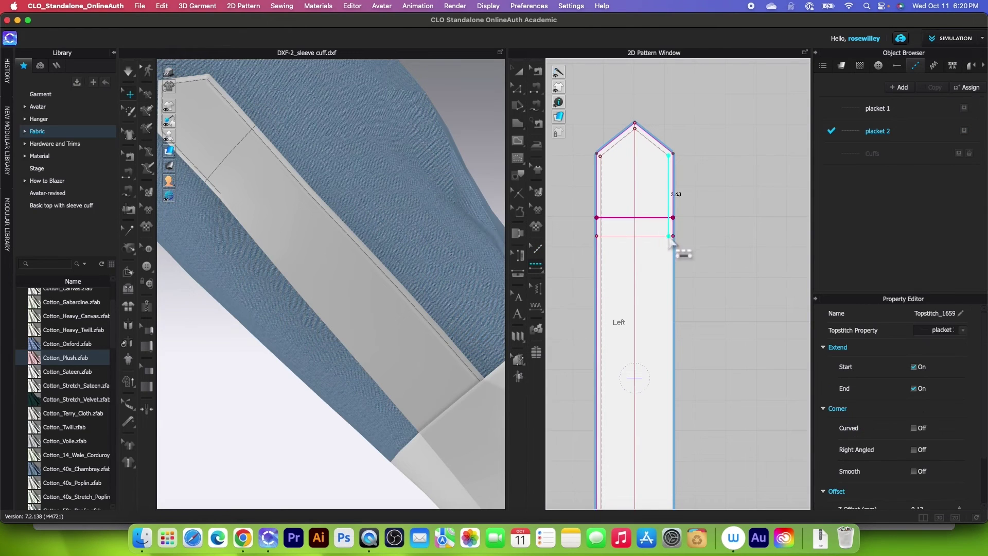
left_click(657, 239)
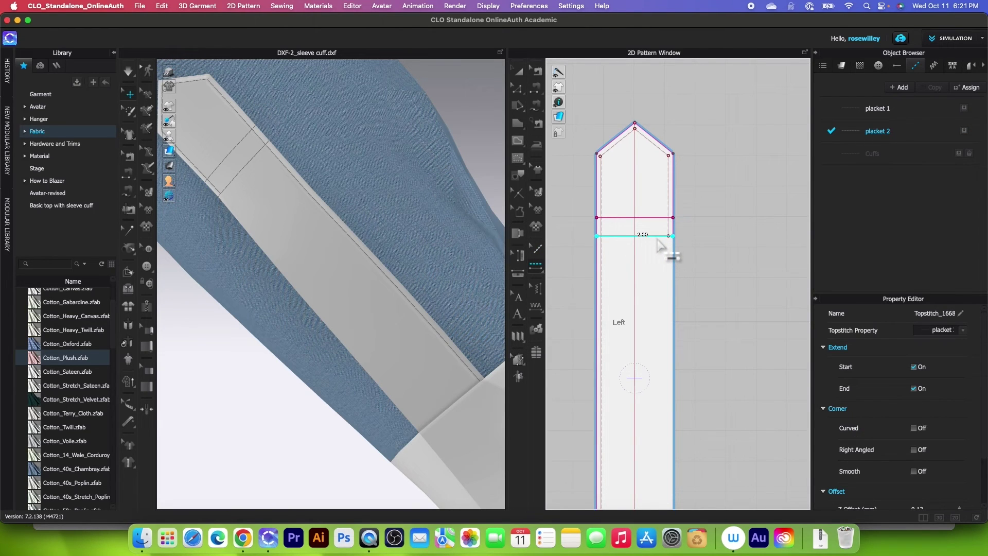
scroll(282, 212, "down", 5)
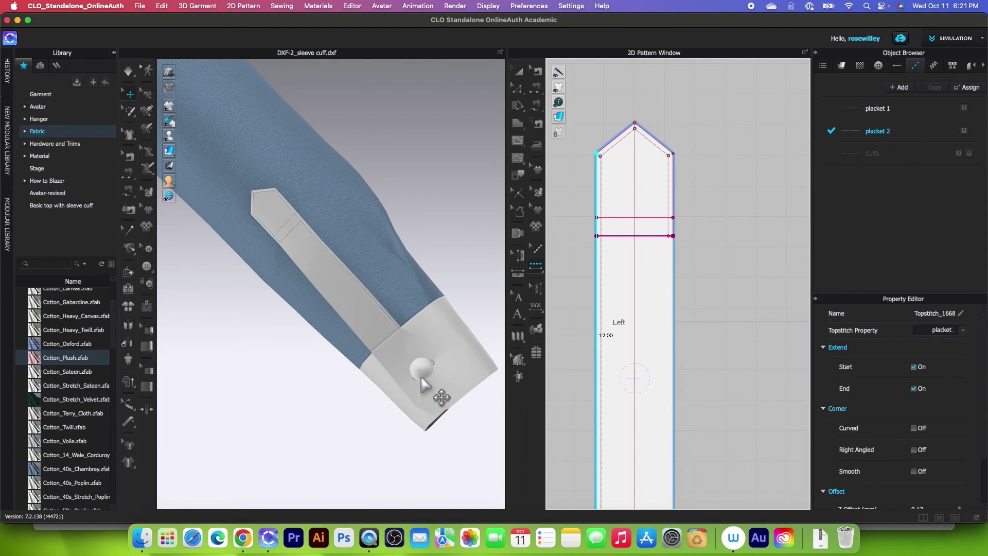
left_click(909, 154)
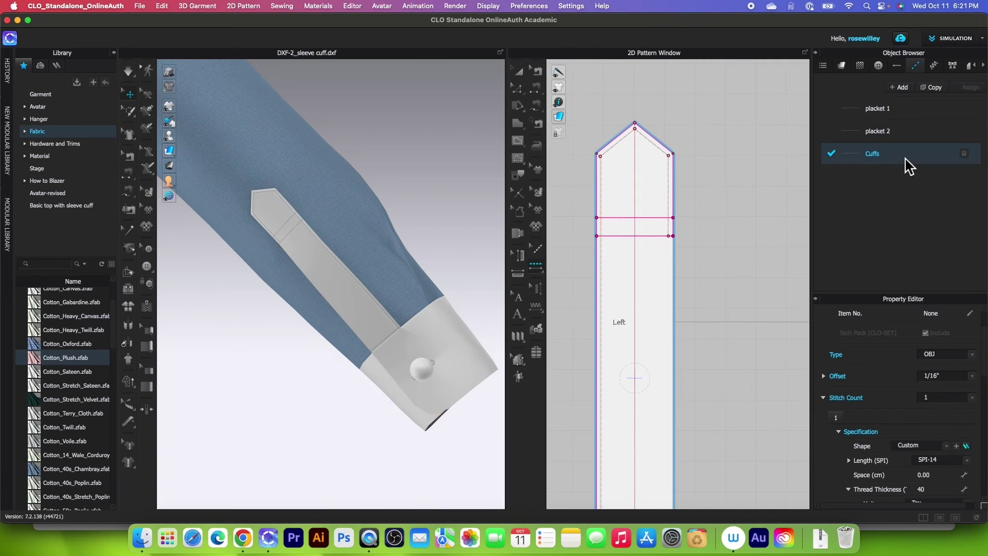
- Set the Cuffs topstitch to 2 lines showing on both fabric faces
scroll(891, 425, "down", 10)
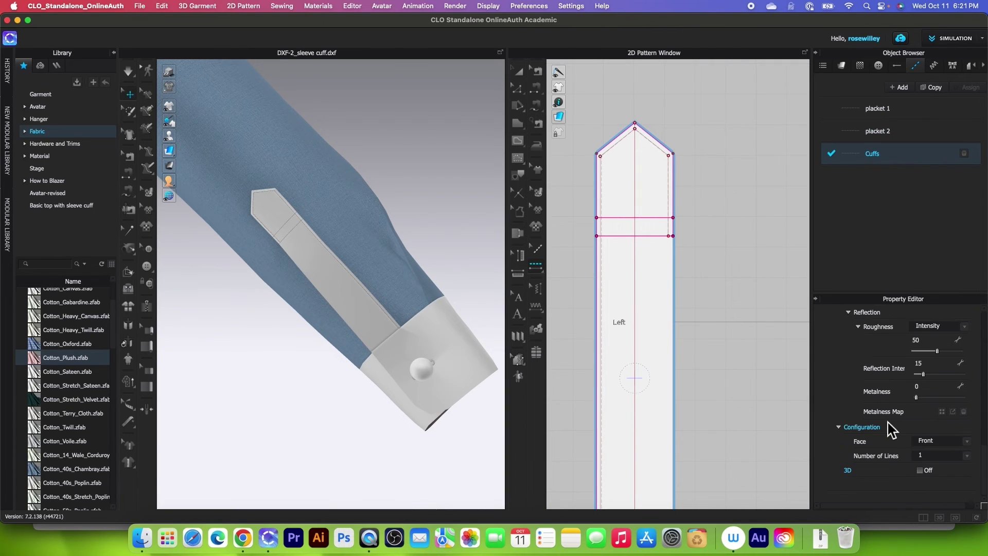
left_click(968, 457)
left_click(921, 466)
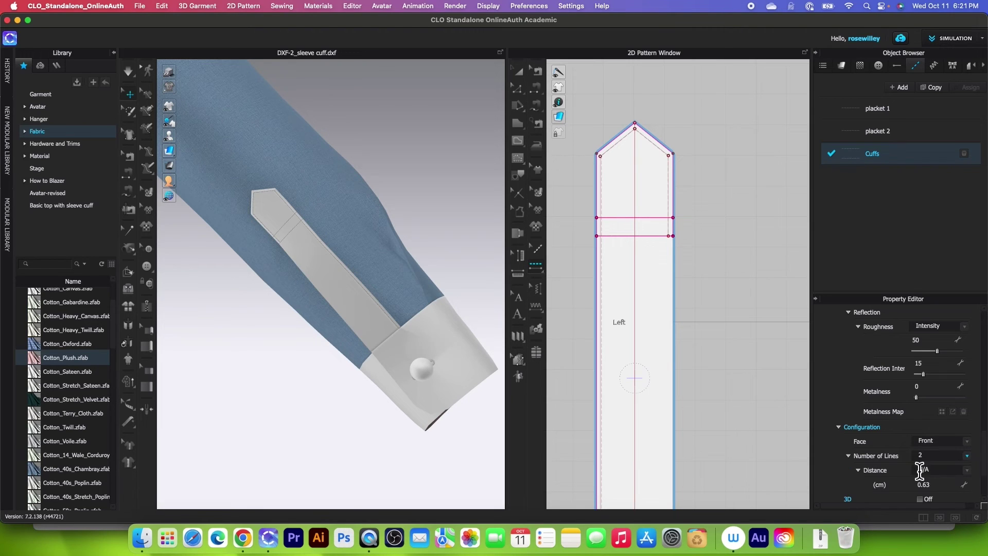
left_click(967, 441)
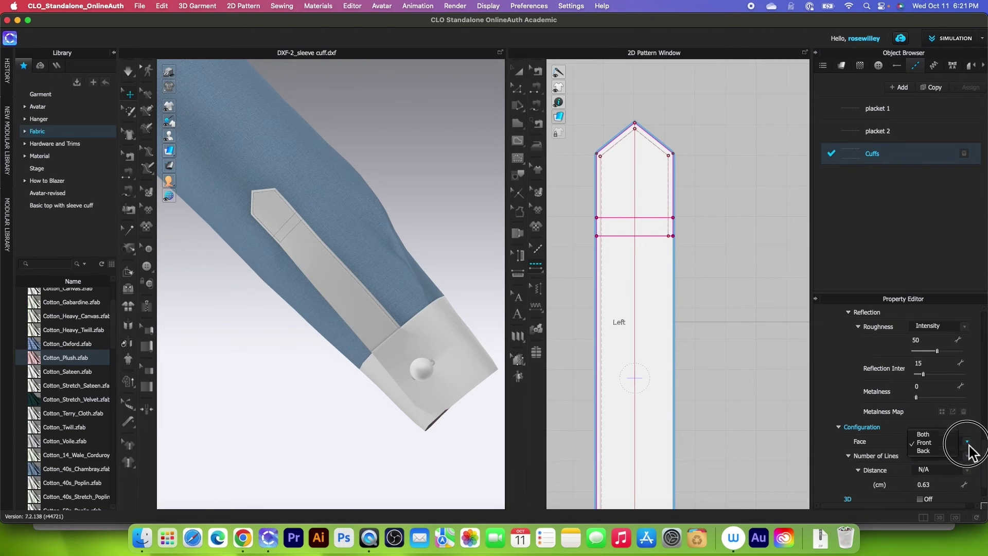
left_click(927, 443)
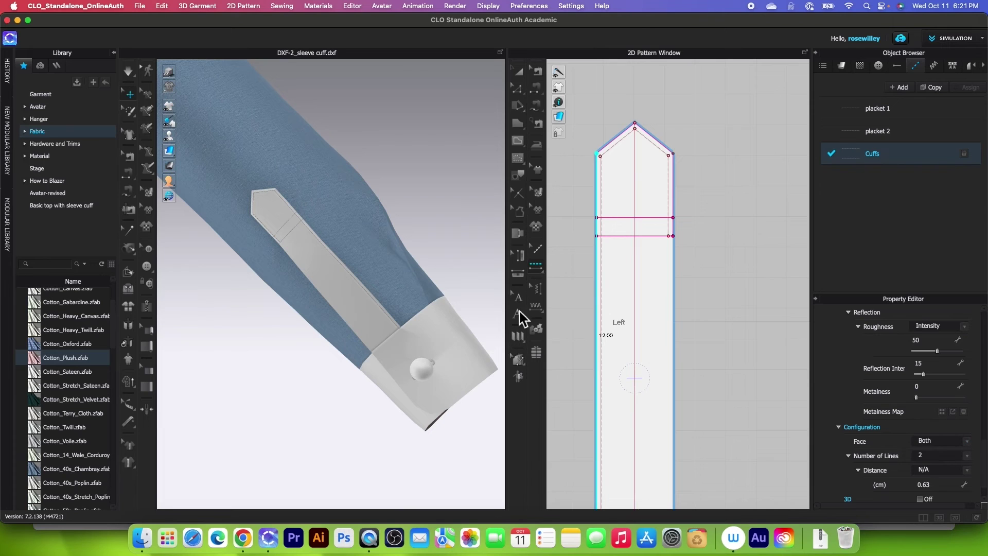
left_click(537, 266)
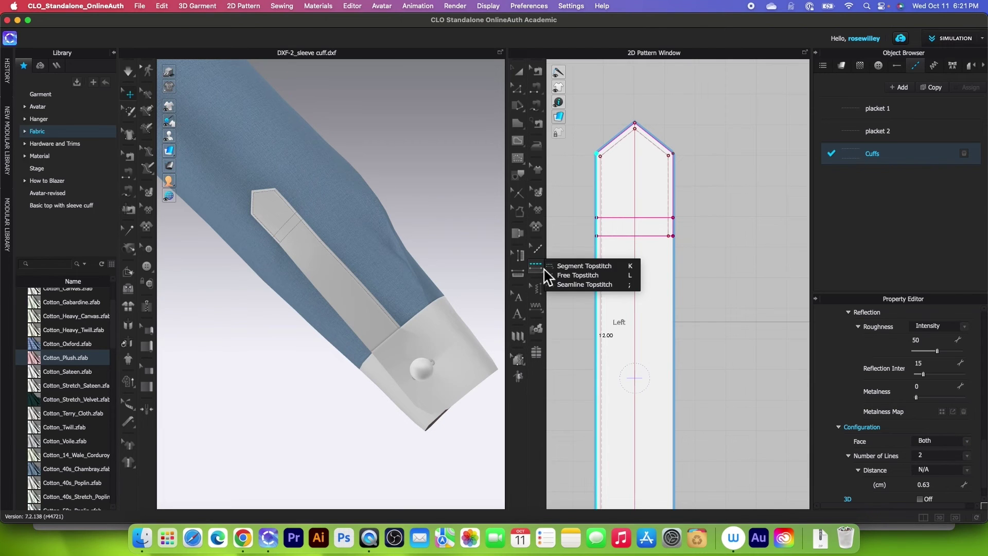
left_click(577, 276)
scroll(640, 275, "down", 6)
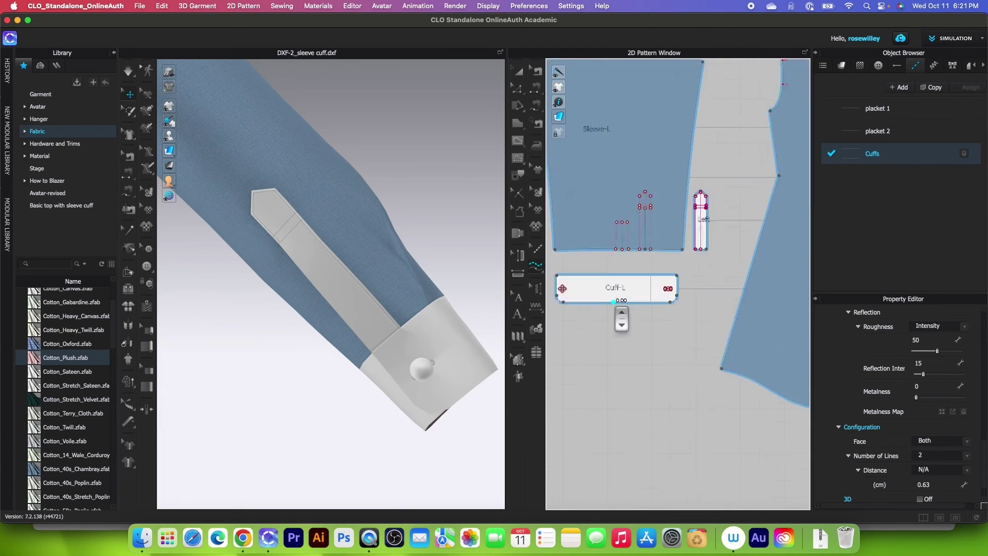
- Trace the Cuffs topstitch from Cuff-L's top-left corner to its top-right corner
scroll(675, 302, "down", 2)
left_click(603, 281)
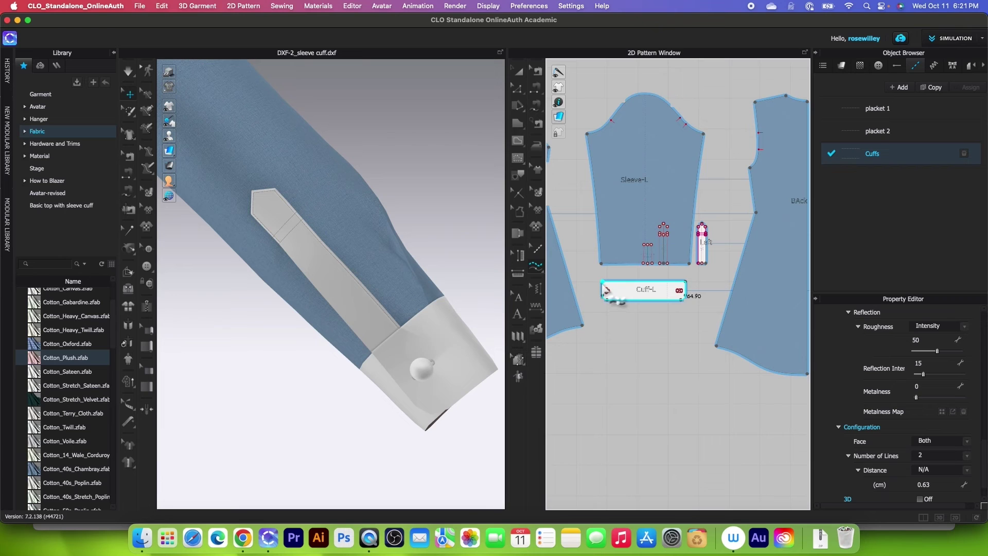
left_click(606, 291)
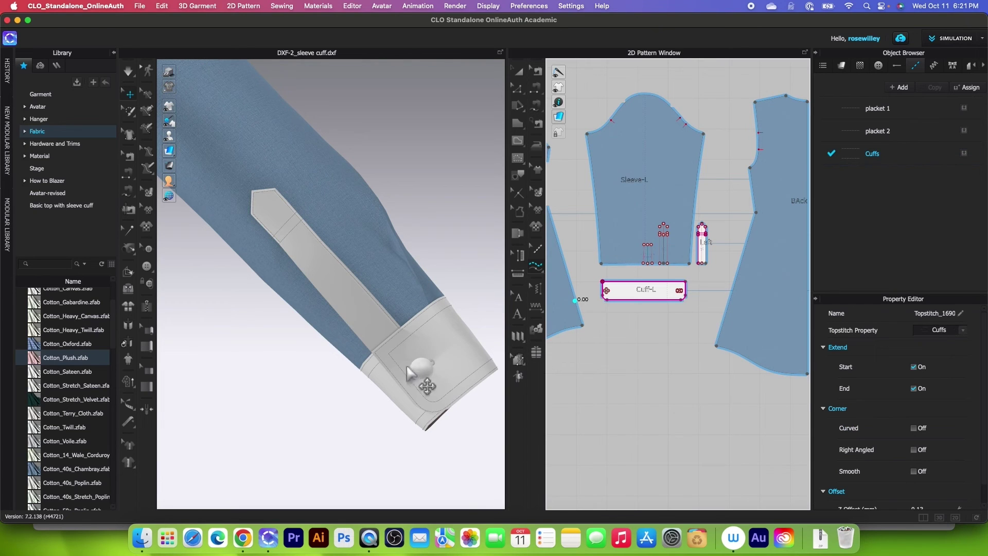
scroll(418, 400, "down", 2)
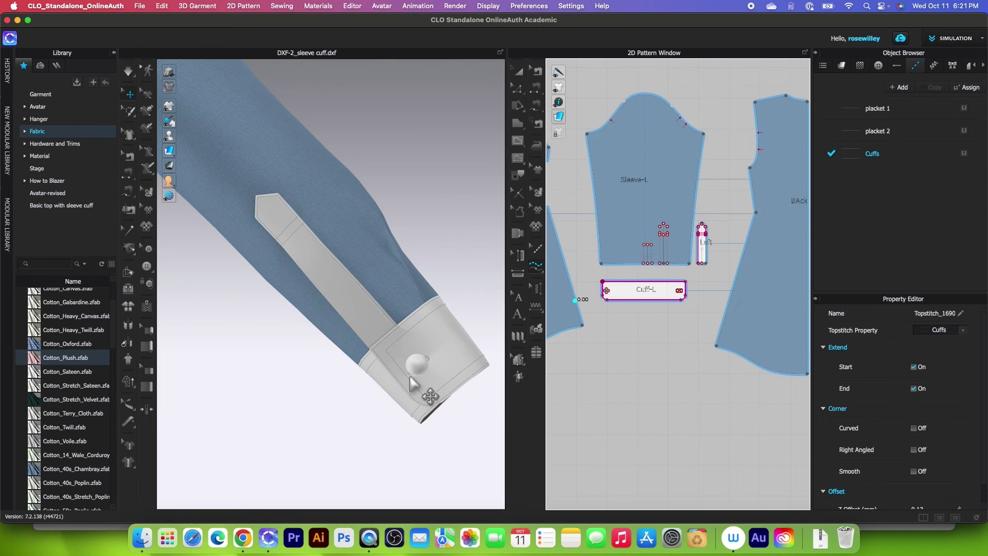
scroll(727, 392, "down", 5)
key("a")
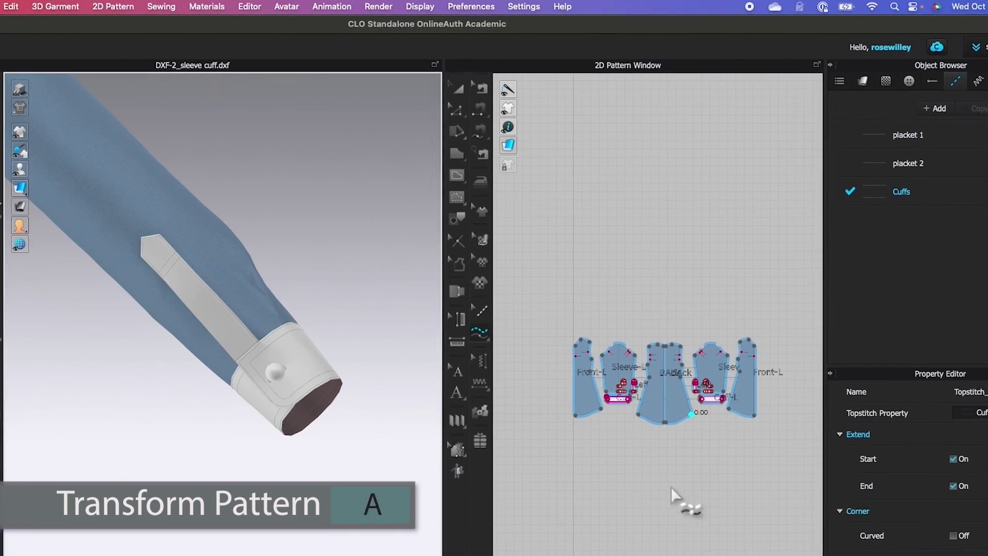
- Layer-clone both cuffs underneath and place the cloned cuff layers below the originals
left_click(457, 87)
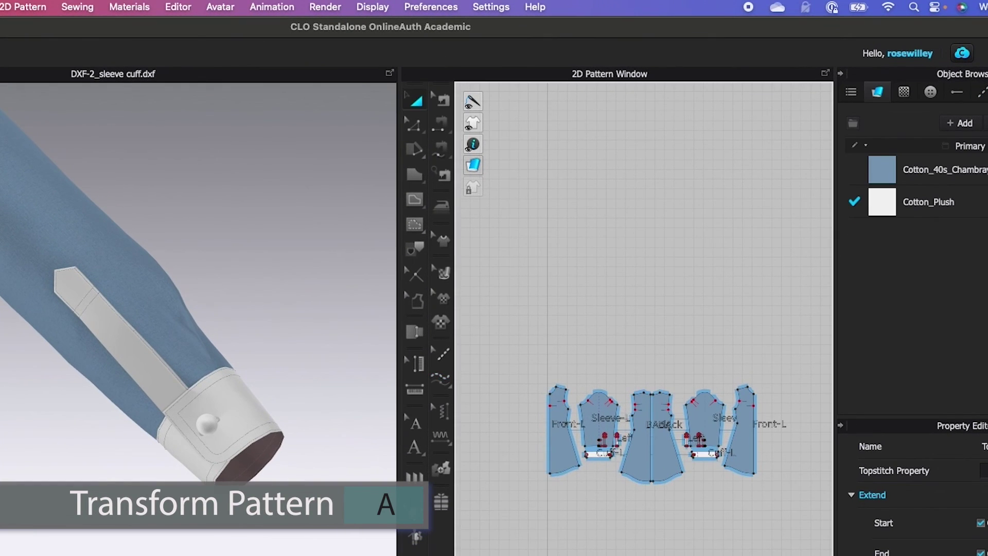
scroll(730, 474, "up", 3)
left_click(502, 394)
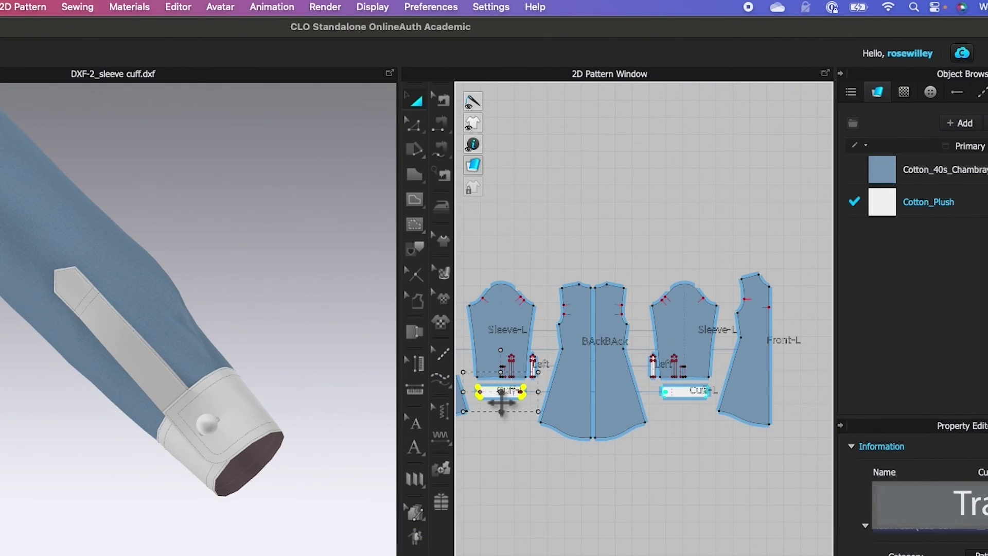
left_click(691, 403, "shift")
right_click(685, 397)
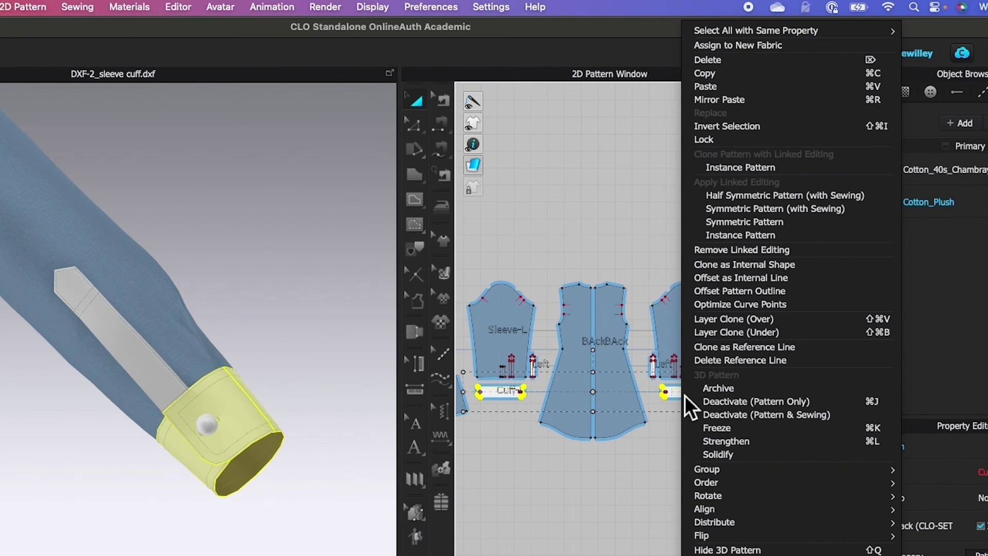
left_click(796, 332)
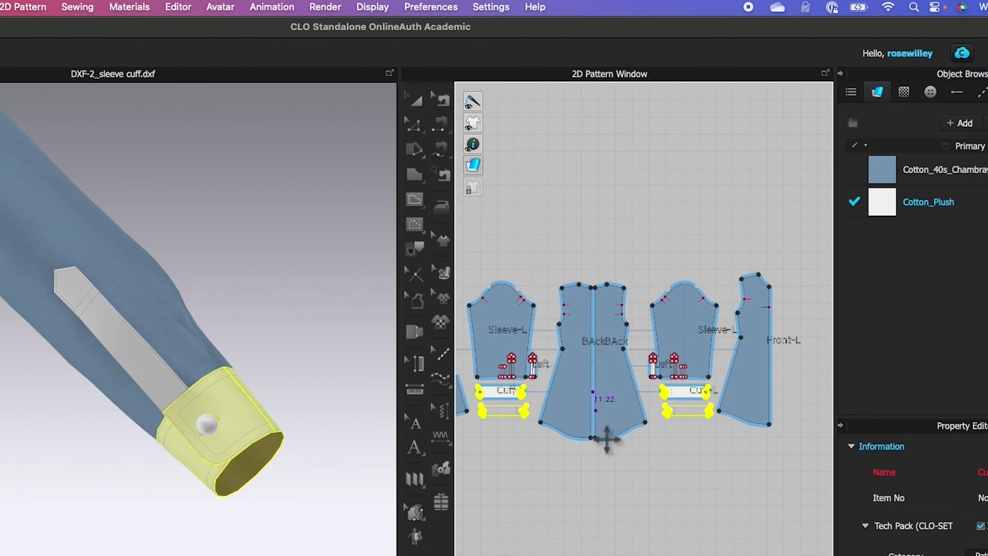
left_click(628, 432)
scroll(508, 312, "down", 3)
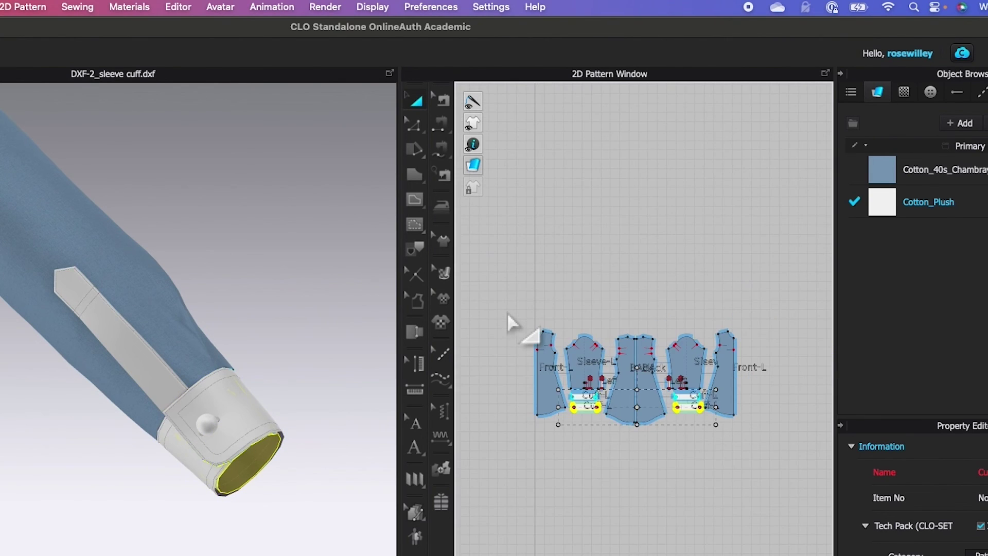
- Solidify all the garment pattern pieces
left_click(682, 387)
key("super+a")
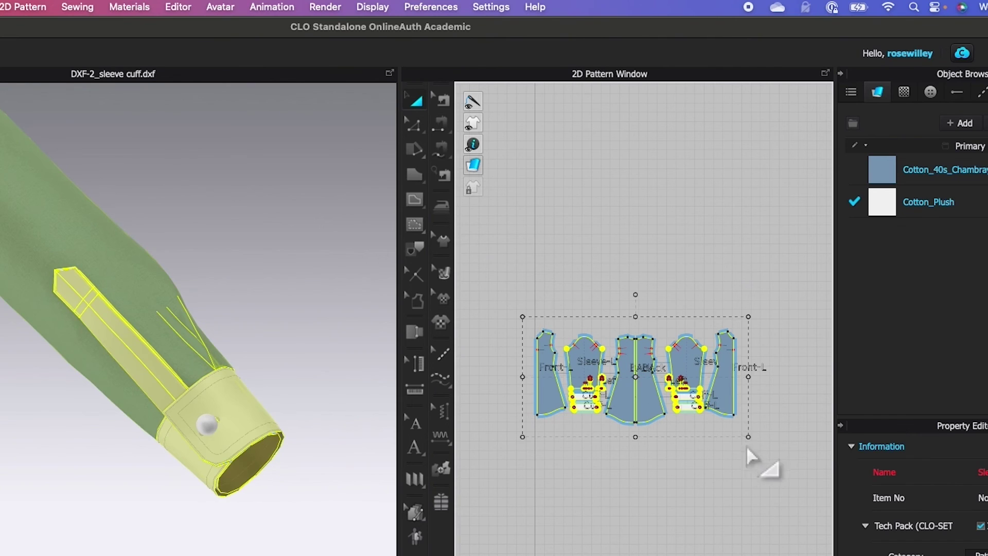
right_click(727, 403)
left_click(793, 454)
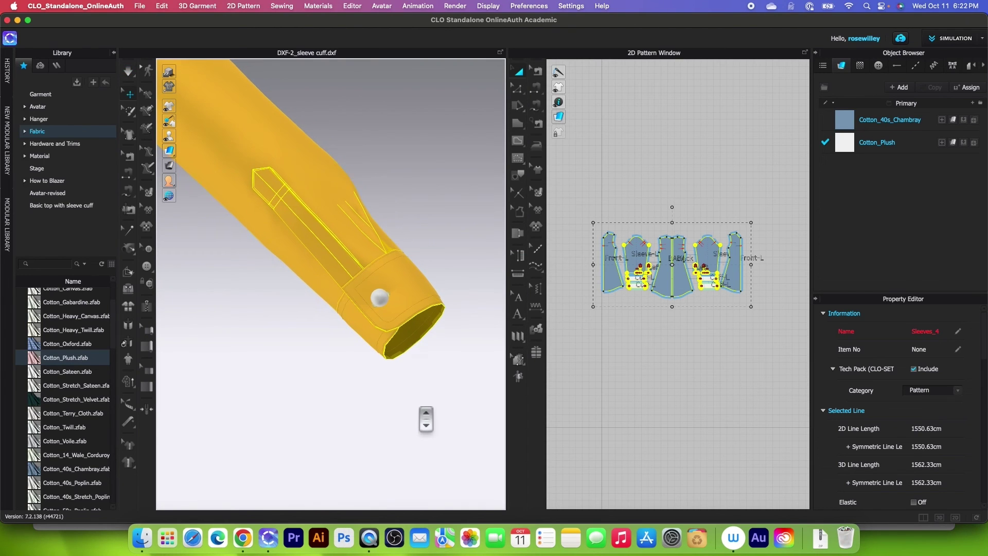
- Orbit the 3D view to the sleeve's cuff opening and select both inner cuff layers
left_click(421, 369)
mouse_move(421, 368)
right_mouse_down()
mouse_move(433, 386)
mouse_move(420, 382)
right_mouse_up()
scroll(404, 314, "up", 2)
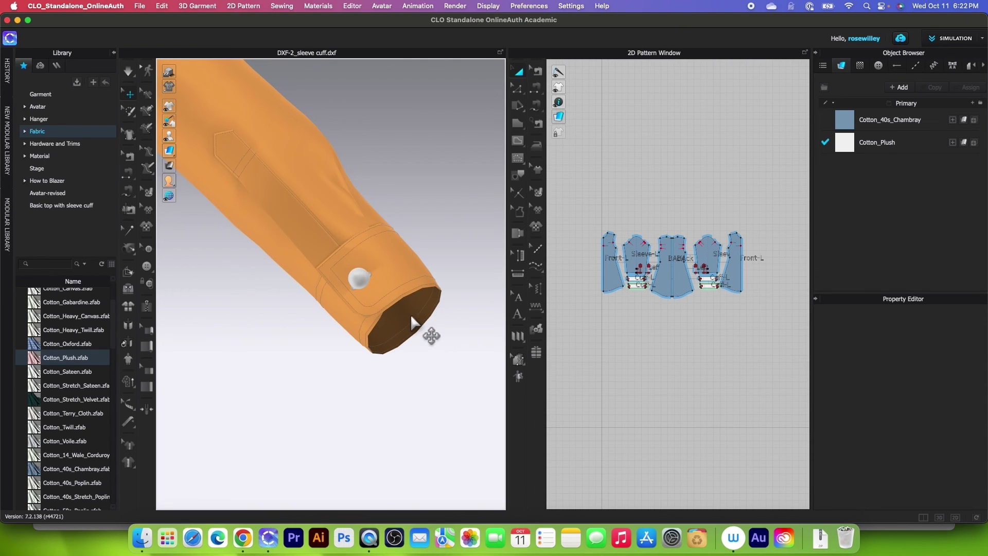
scroll(600, 360, "up", 3)
scroll(595, 346, "down", 3)
scroll(639, 346, "up", 2)
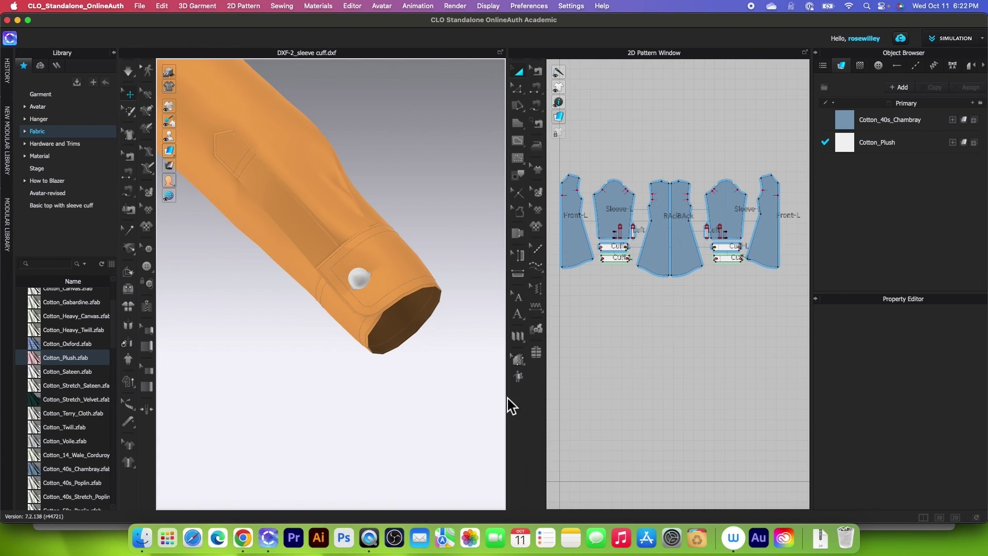
scroll(612, 317, "up", 2)
left_click(621, 245)
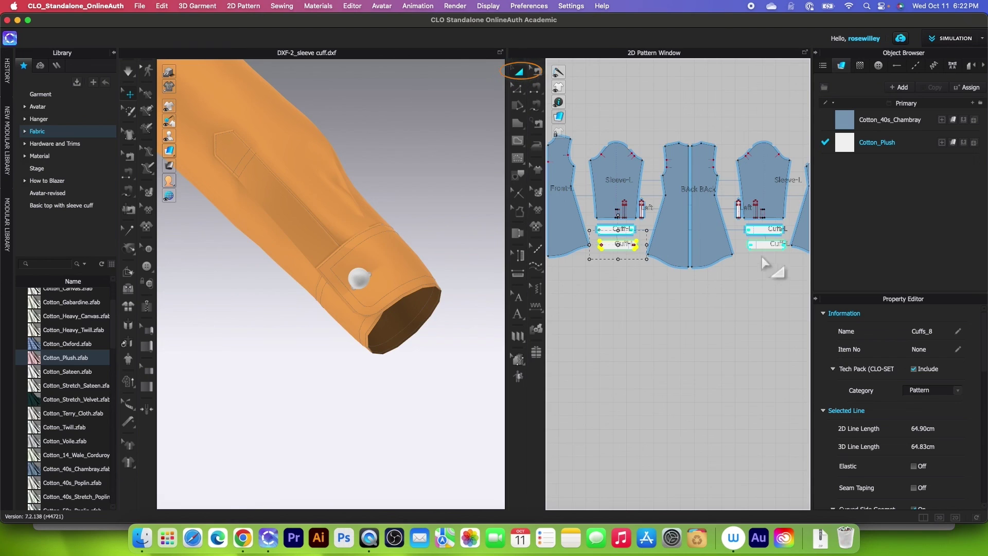
left_click(769, 245, "shift")
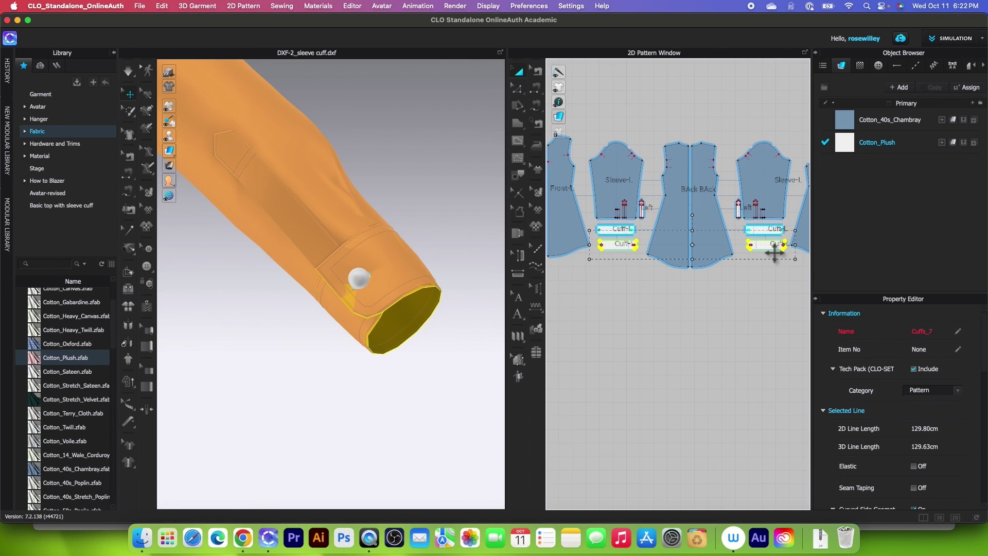
- Reset the 3D arrangement of the inner cuffs and start the cloth simulation
left_click(412, 314)
right_click(413, 319)
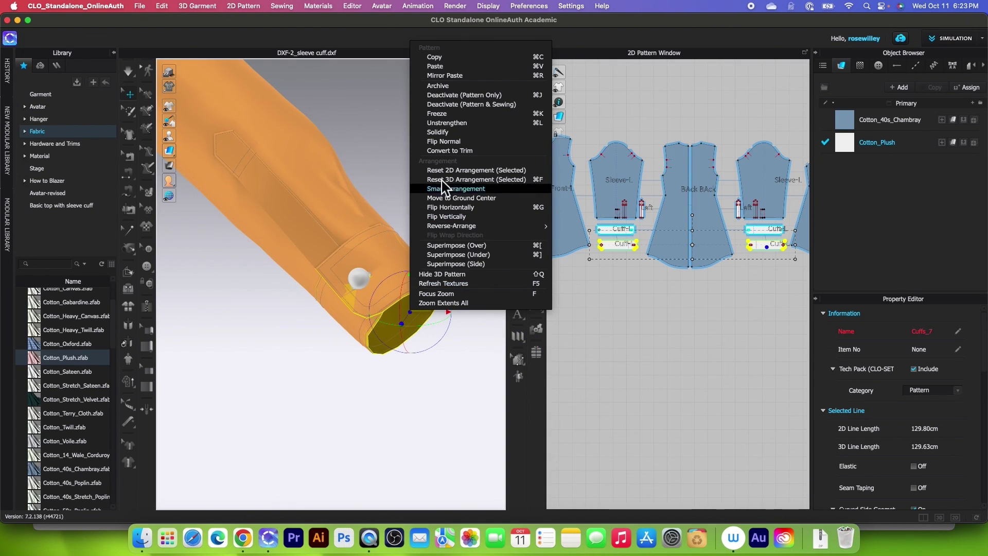
left_click(442, 356)
key("space")
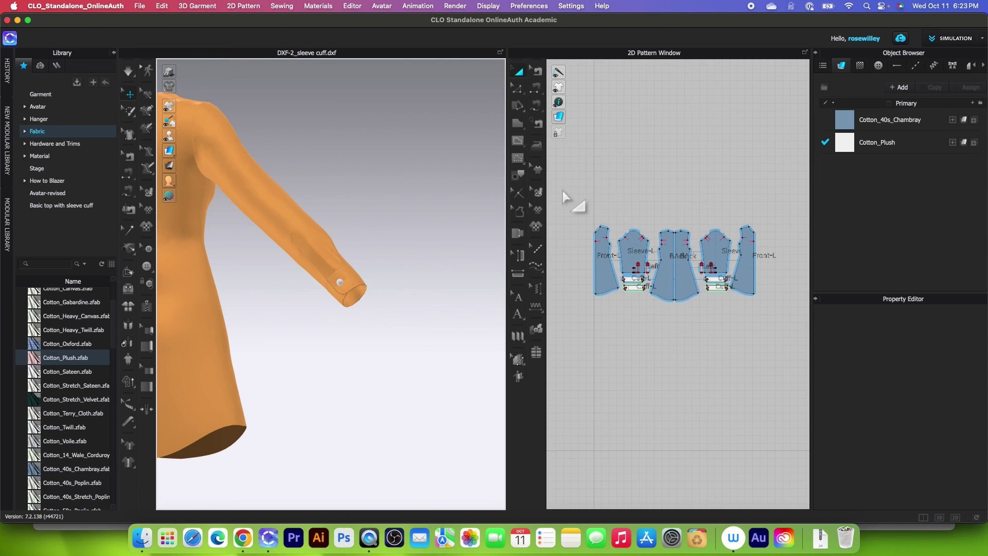
- Set Particle Distance to 10 for all pattern pieces and unstrengthen them
left_click_drag(569, 190, 776, 286)
double_click(914, 366)
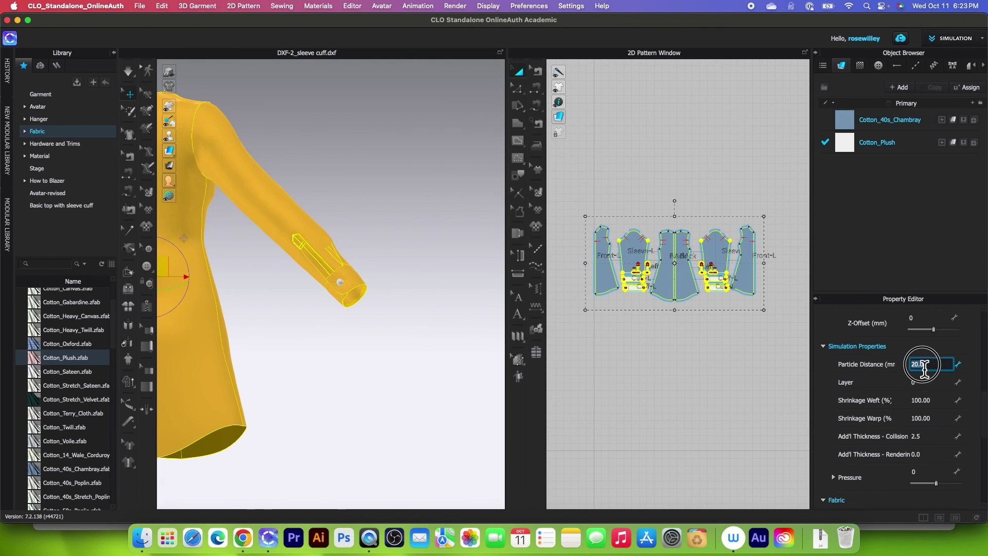
type("10")
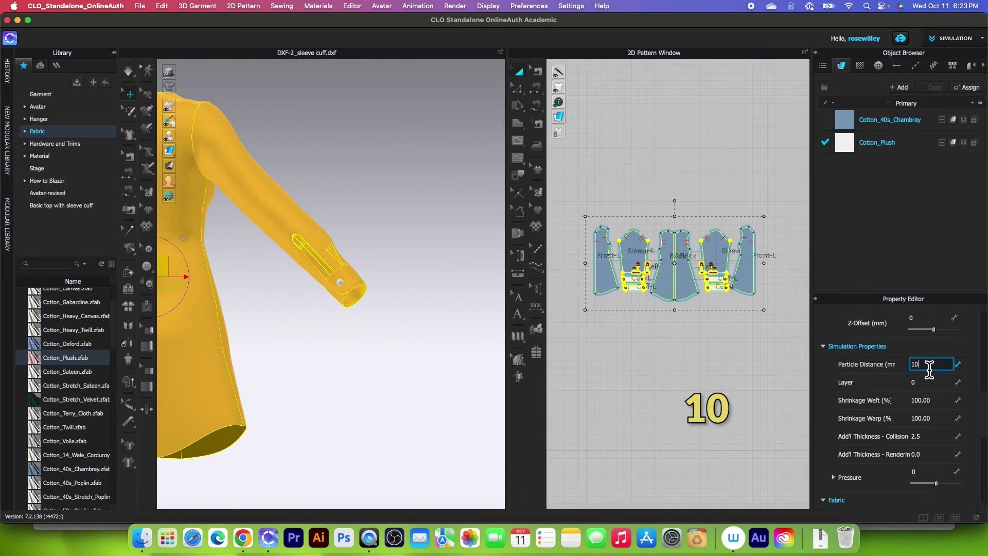
right_click(669, 273)
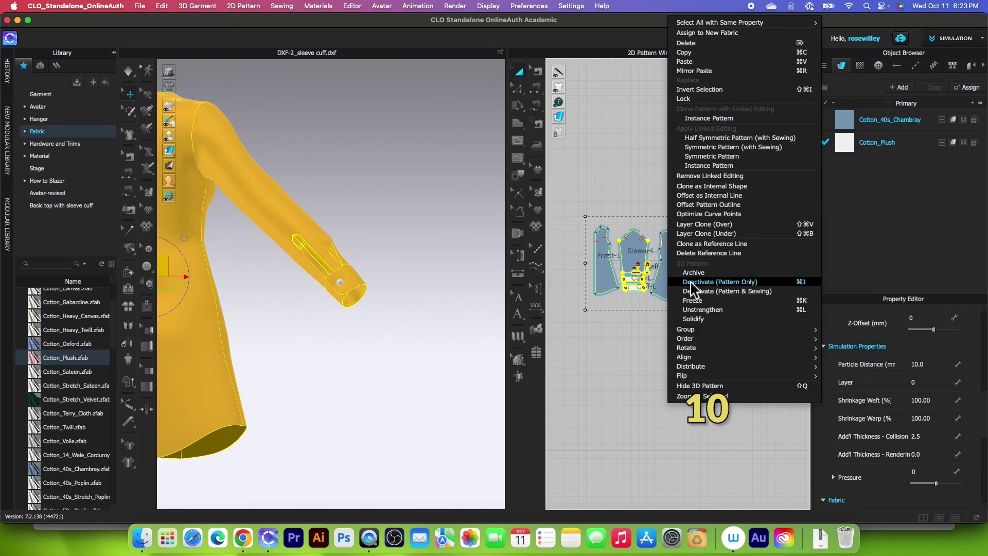
left_click(724, 311)
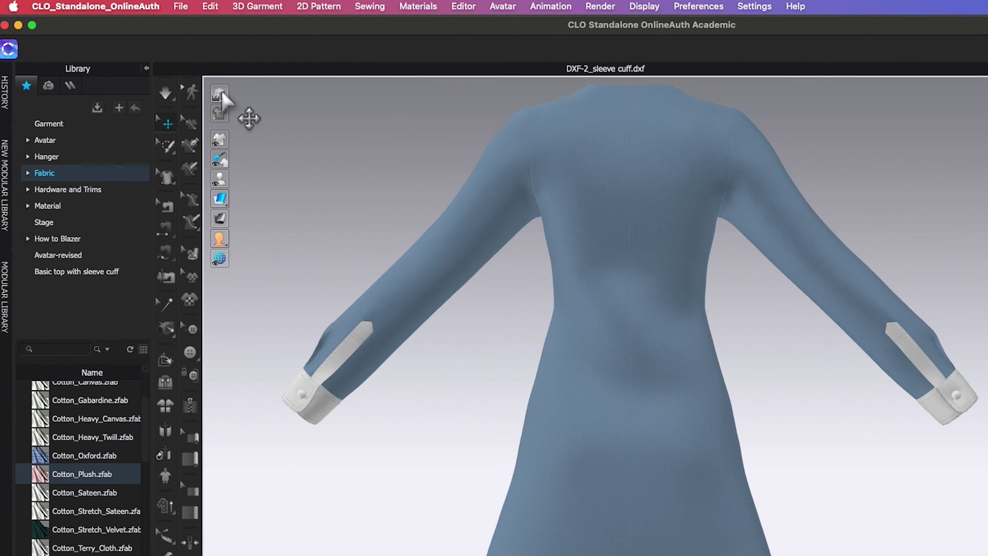
left_click(220, 93)
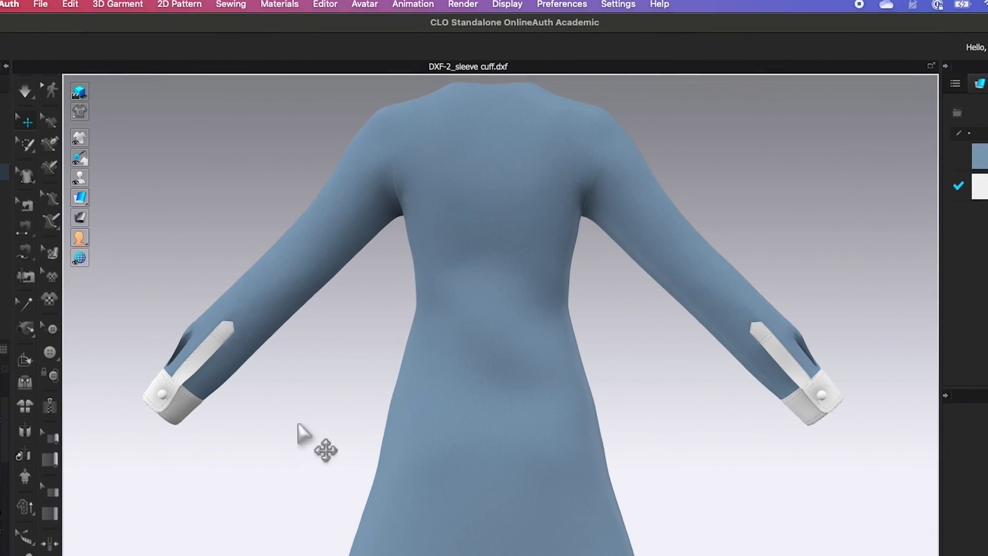
scroll(580, 523, "down", 2)
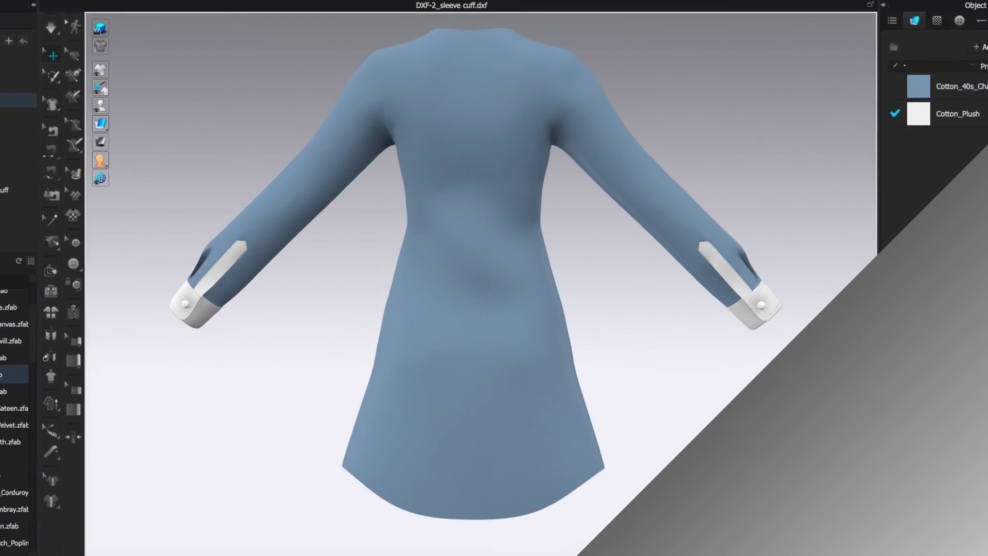